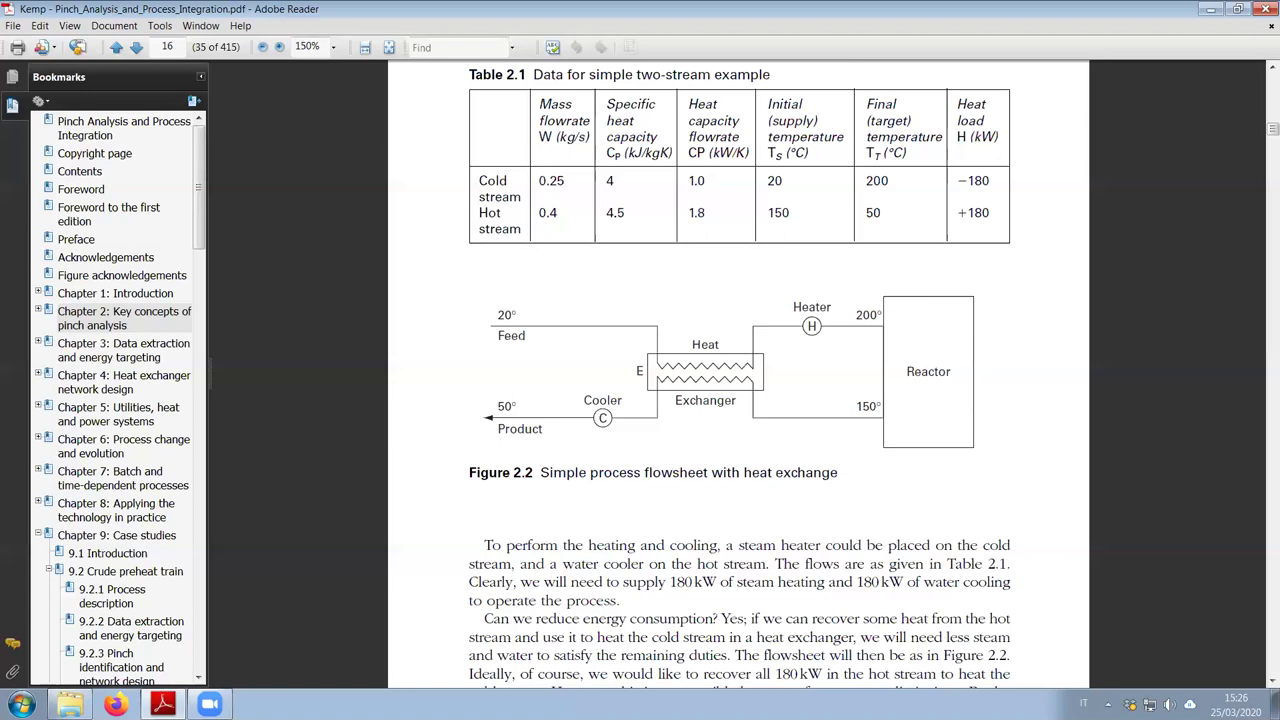
# Open the Kemp - videolezione workbook in Excel and place its restored window below Table 2.1 of the PDF
pyautogui.click(70, 704)
pyautogui.click(65, 669)
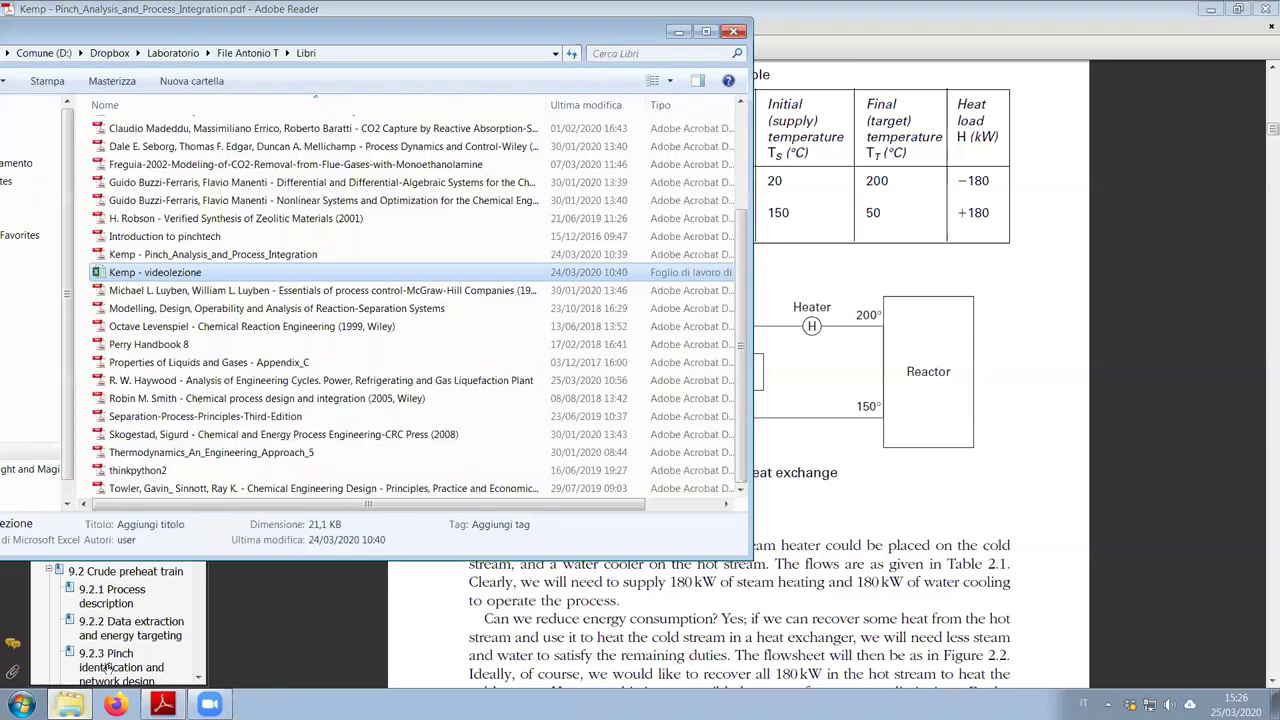
pyautogui.doubleClick(172, 279)
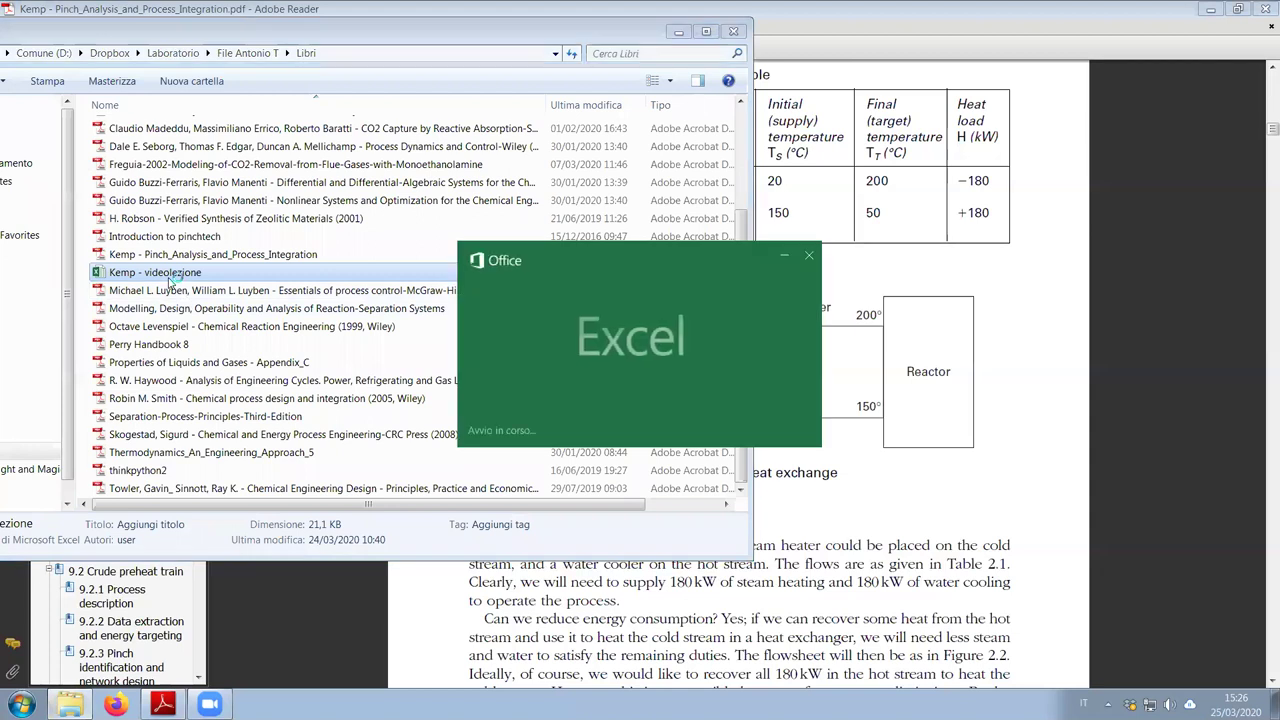
pyautogui.click(677, 34)
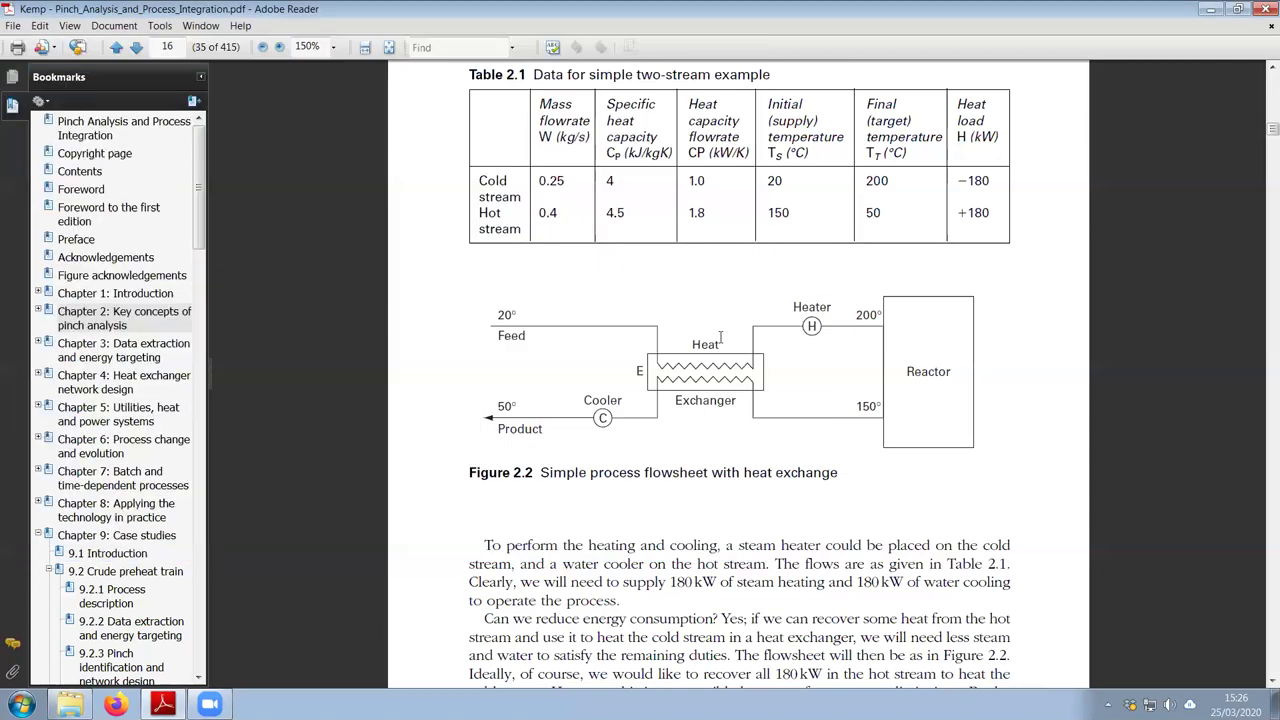
pyautogui.click(812, 520)
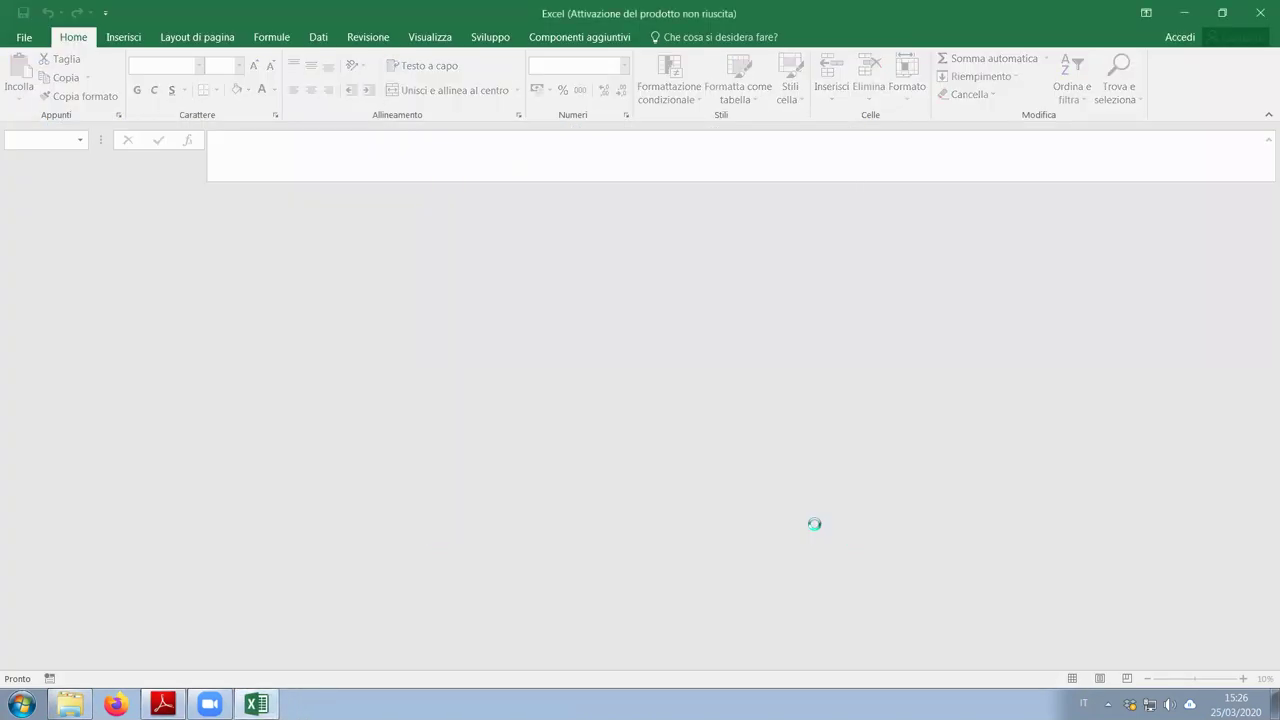
pyautogui.click(1221, 13)
pyautogui.moveTo(746, 46); pyautogui.dragTo(805, 274)
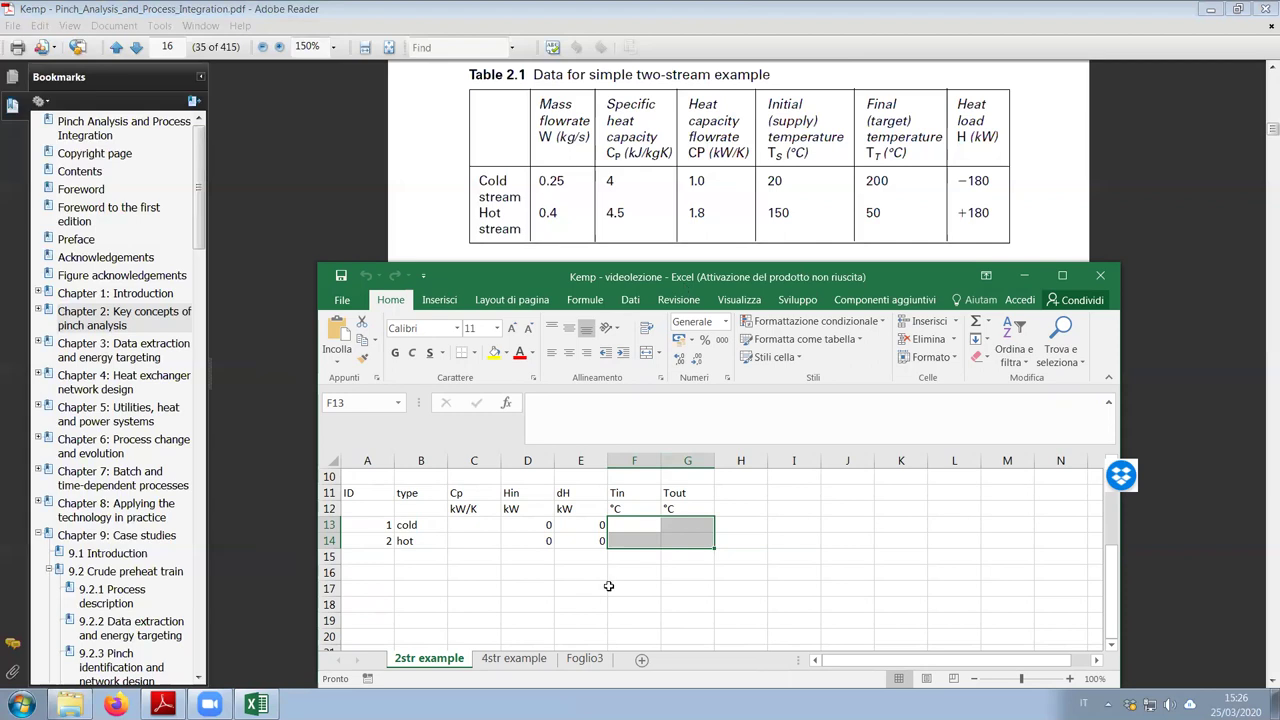
# Enter the Cp values on the 2str example sheet: 1 for the cold stream and 1,8 for the hot stream
pyautogui.click(485, 525)
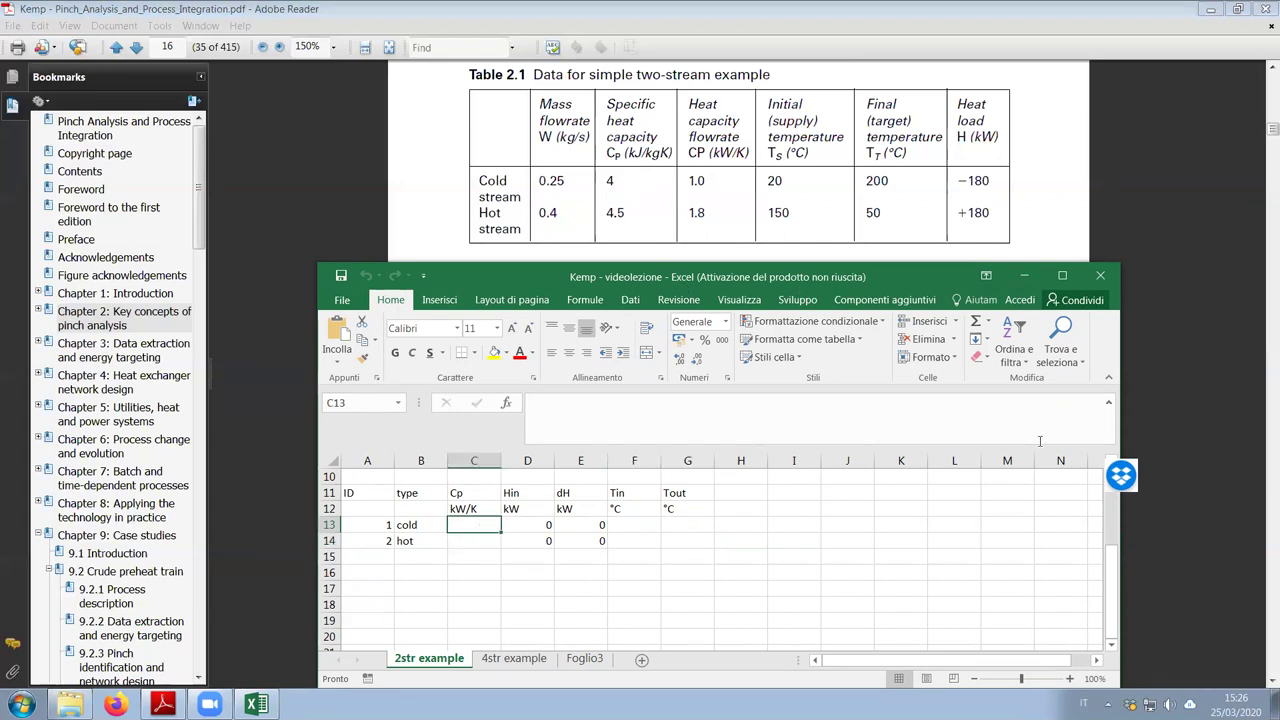
pyautogui.write('1')
pyautogui.press('Return')
pyautogui.write('1,8')
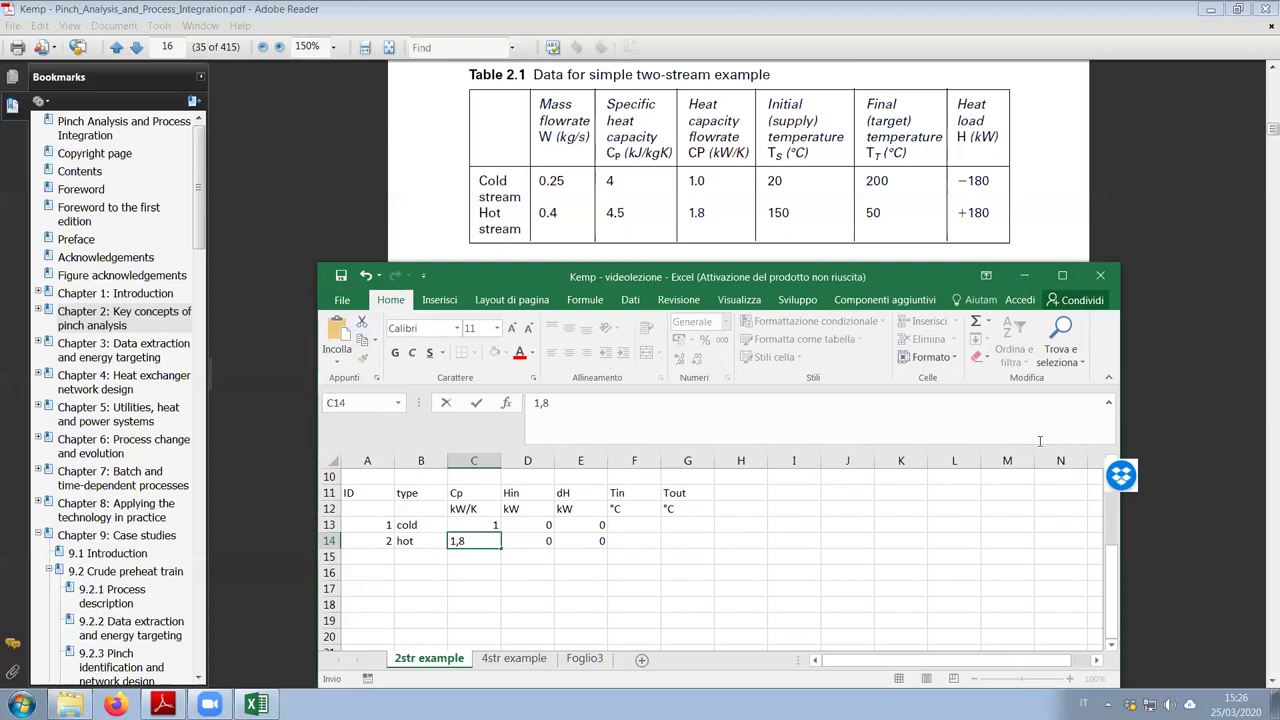
pyautogui.press('Return')
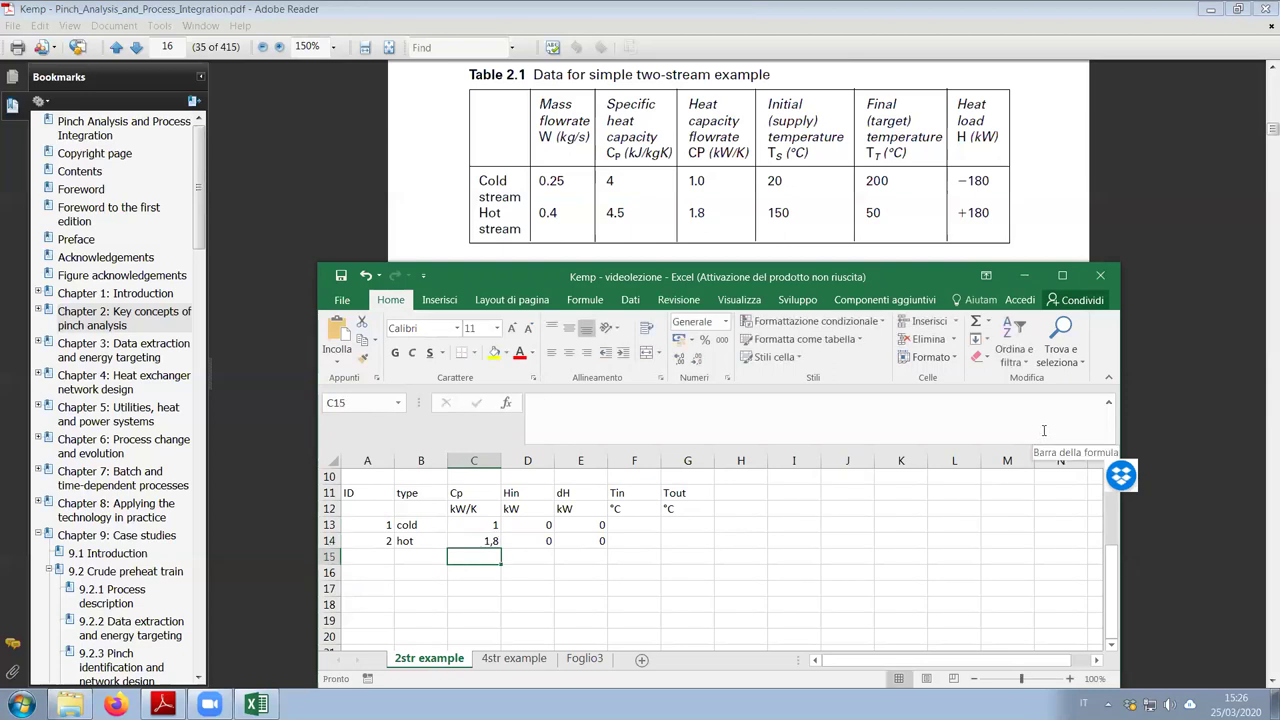
# Enter Tin and Tout for both streams: 20 and 200 for the cold stream, 150 and 50 for the hot stream
pyautogui.click(636, 523)
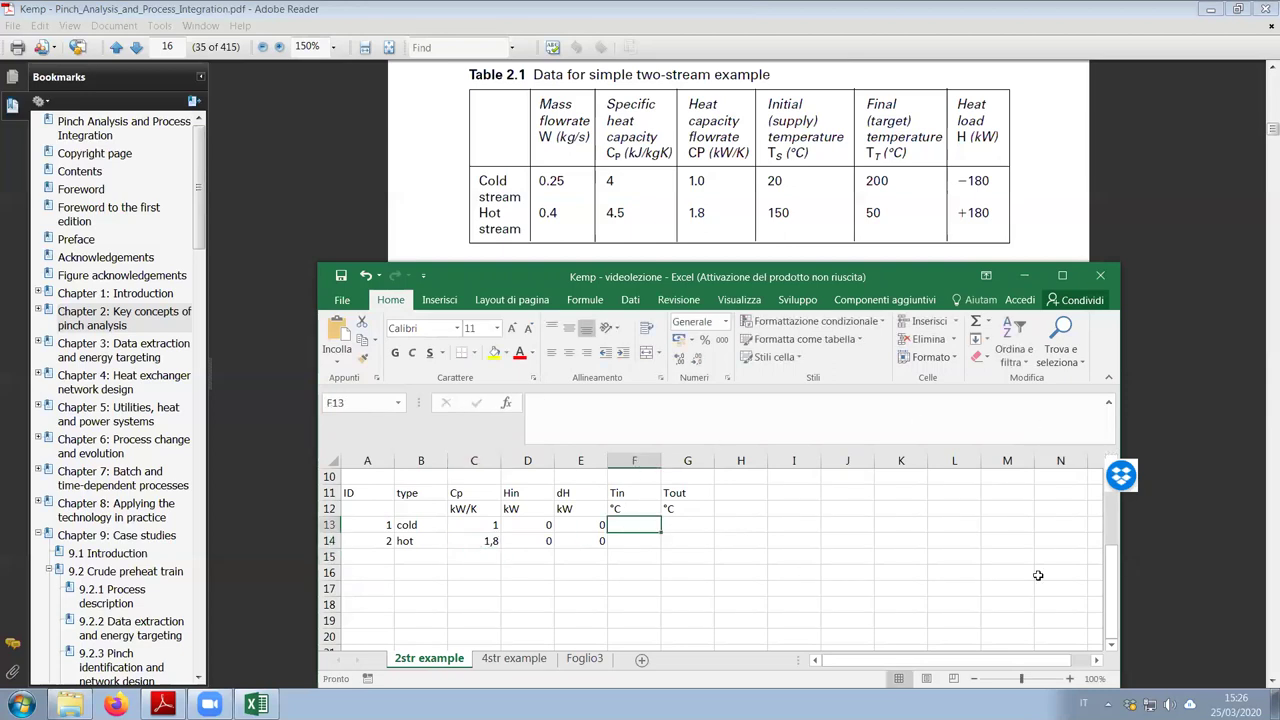
pyautogui.write('20')
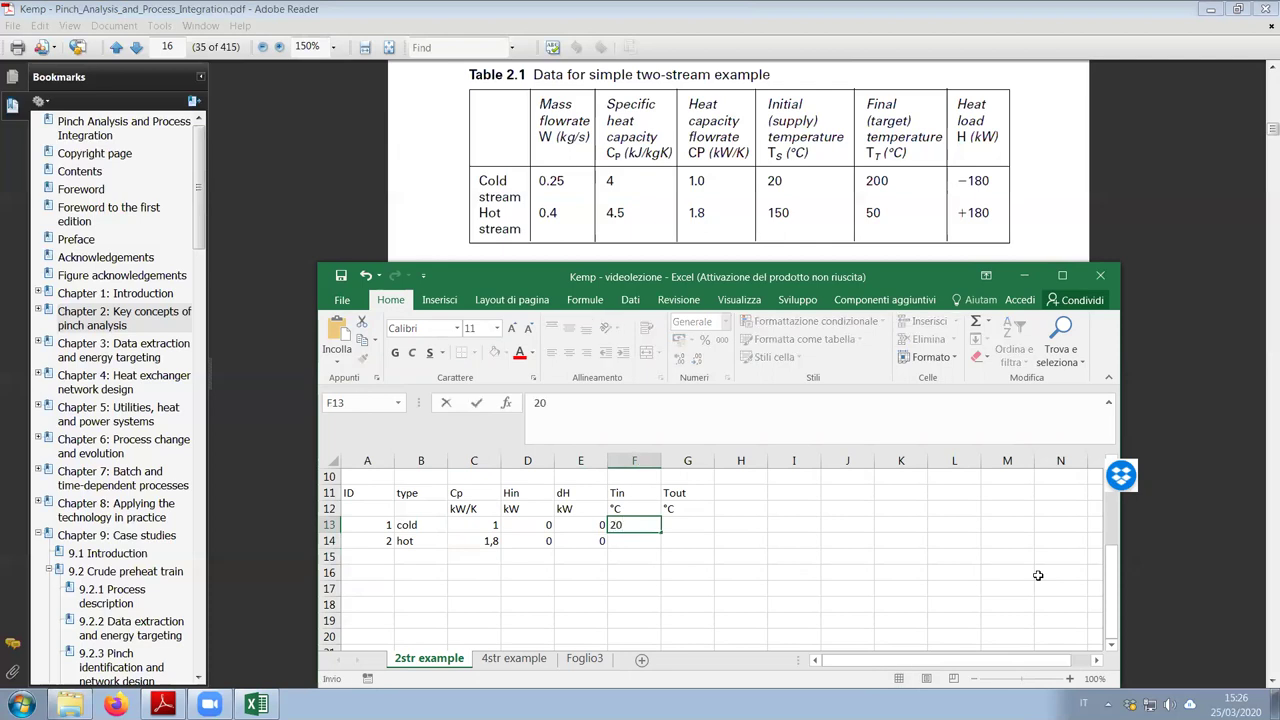
pyautogui.press('Tab')
pyautogui.write('200')
pyautogui.press('Return')
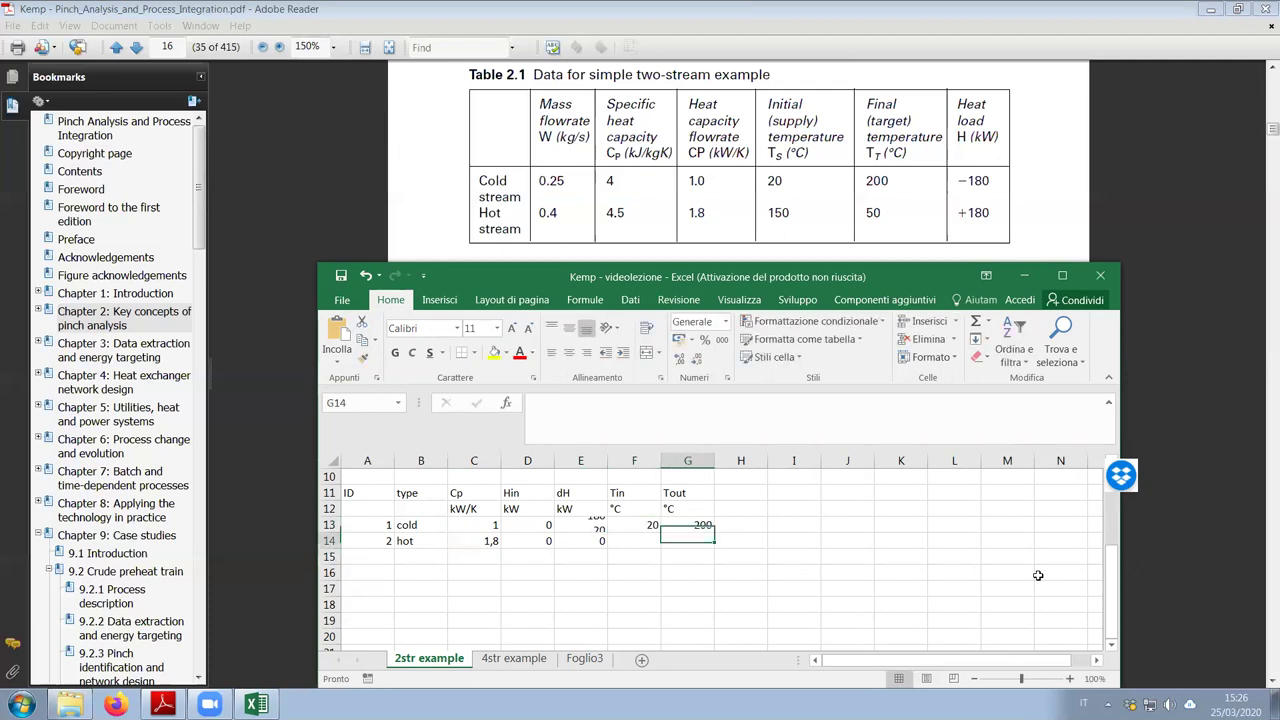
pyautogui.write('150')
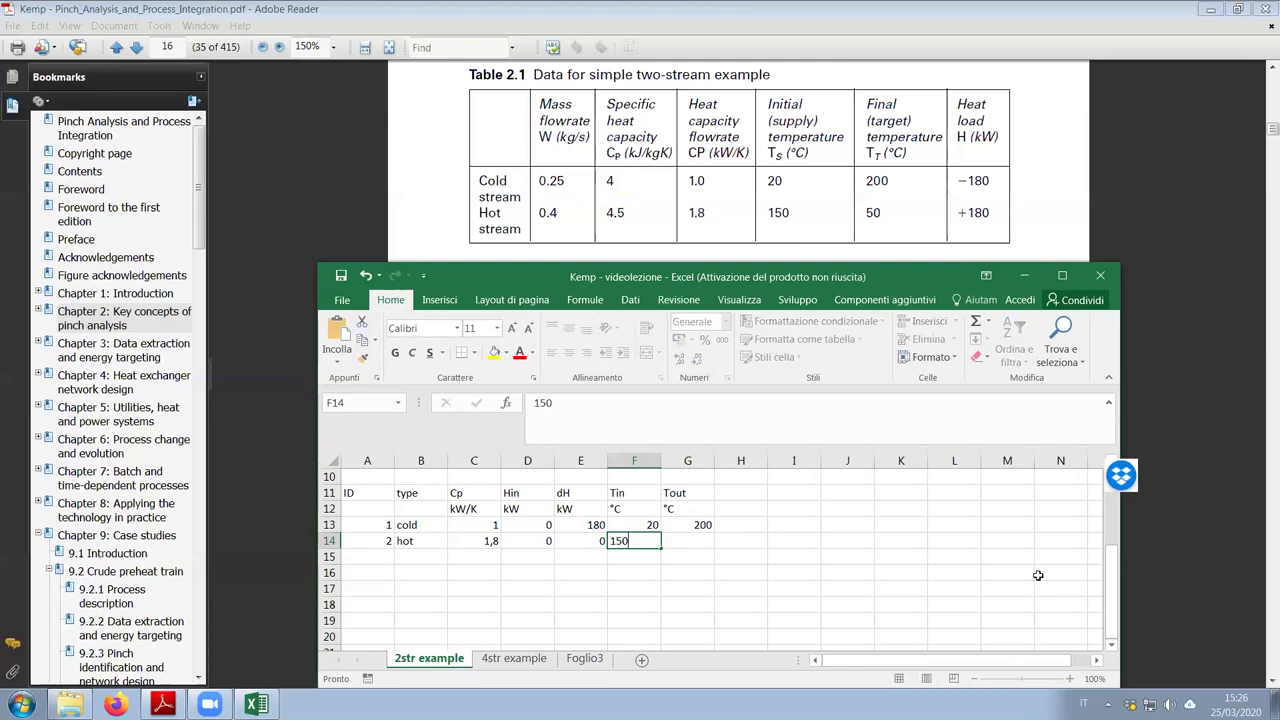
pyautogui.press('Tab')
pyautogui.write('50')
pyautogui.press('Tab')
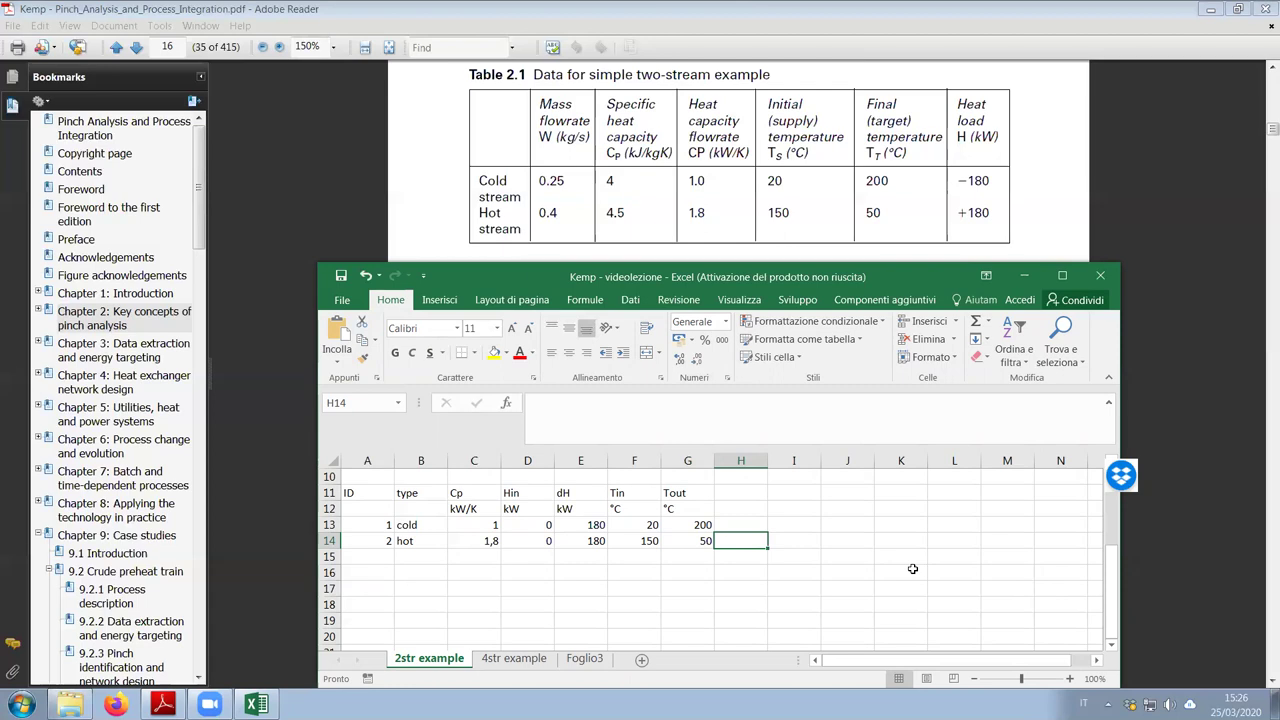
pyautogui.scroll(2, 912, 568)
pyautogui.scroll(-2, 912, 568)
pyautogui.moveTo(535, 525); pyautogui.dragTo(534, 540)
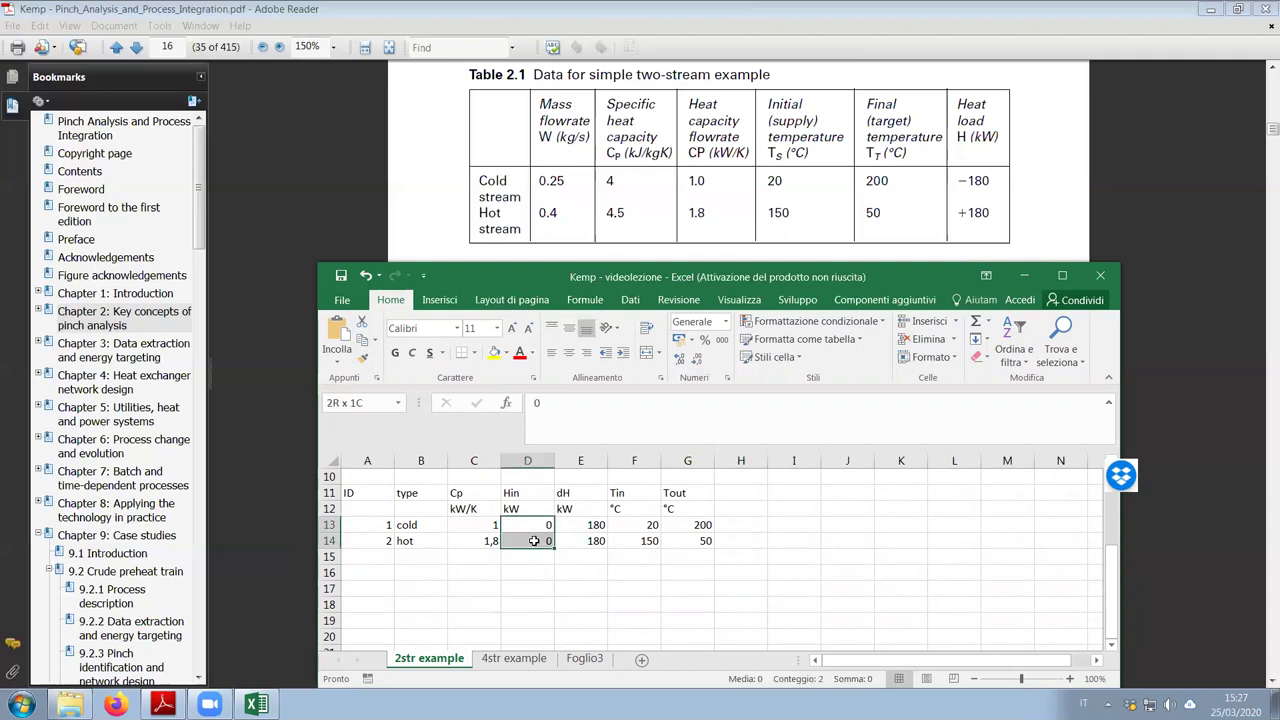
pyautogui.click(585, 587)
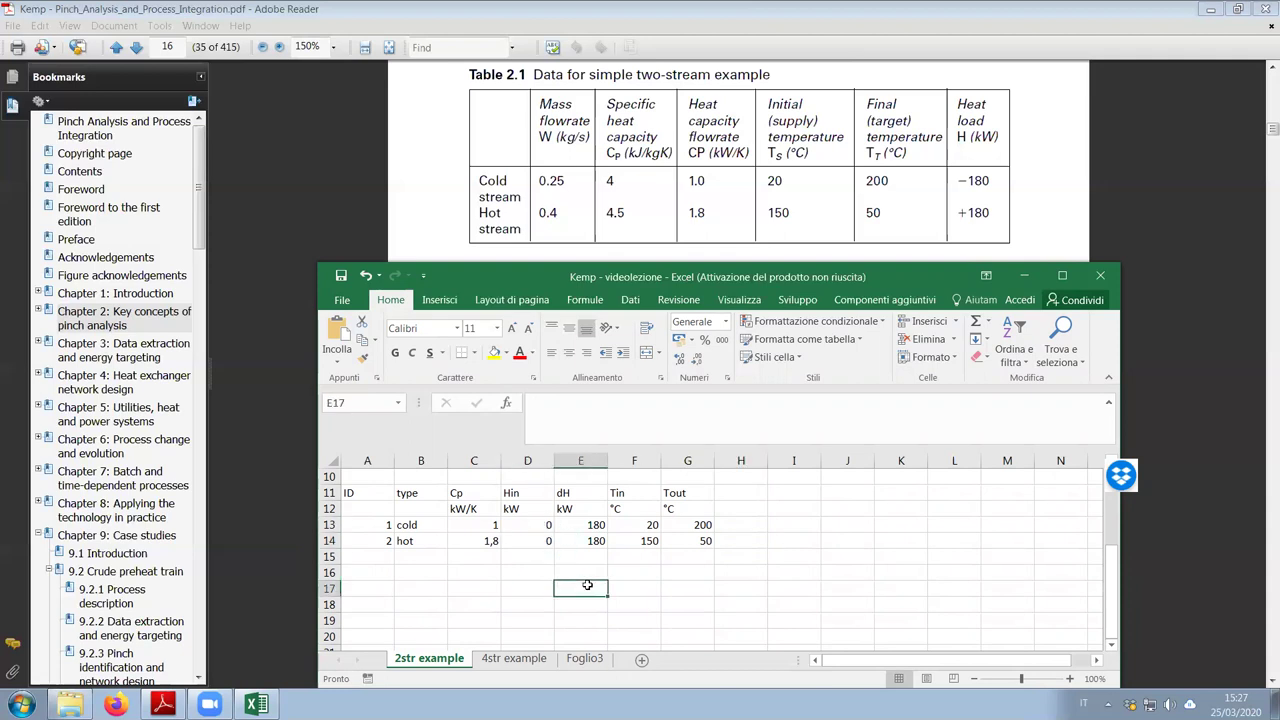
pyautogui.click(543, 495)
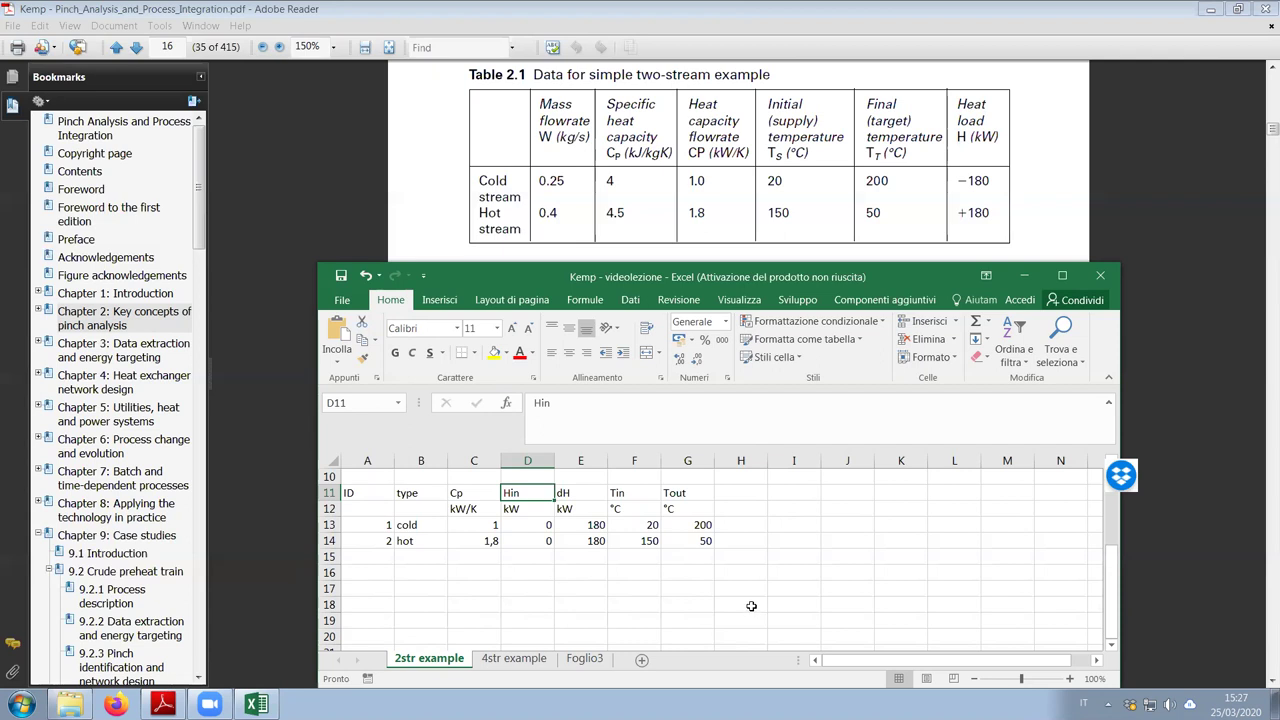
# Insert an empty scatter chart with straight lines and no markers on the 2str example sheet
pyautogui.scroll(3, 751, 606)
pyautogui.click(748, 508)
pyautogui.click(445, 302)
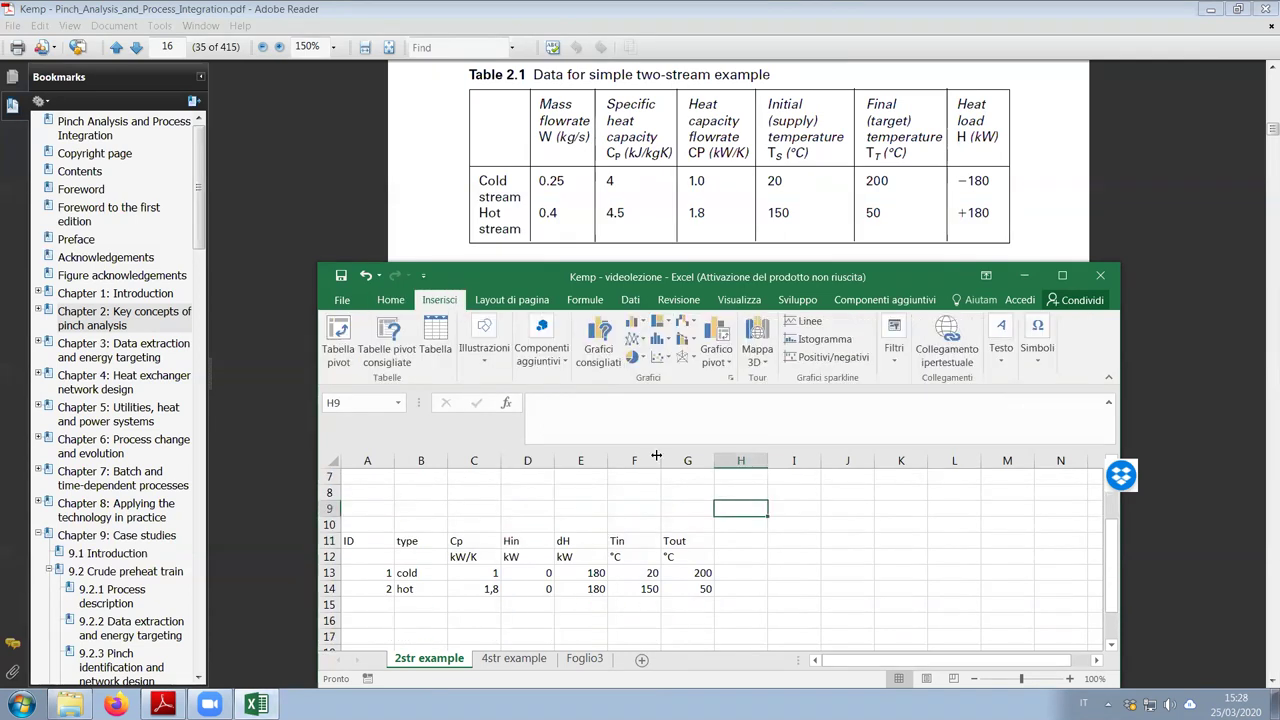
pyautogui.click(660, 357)
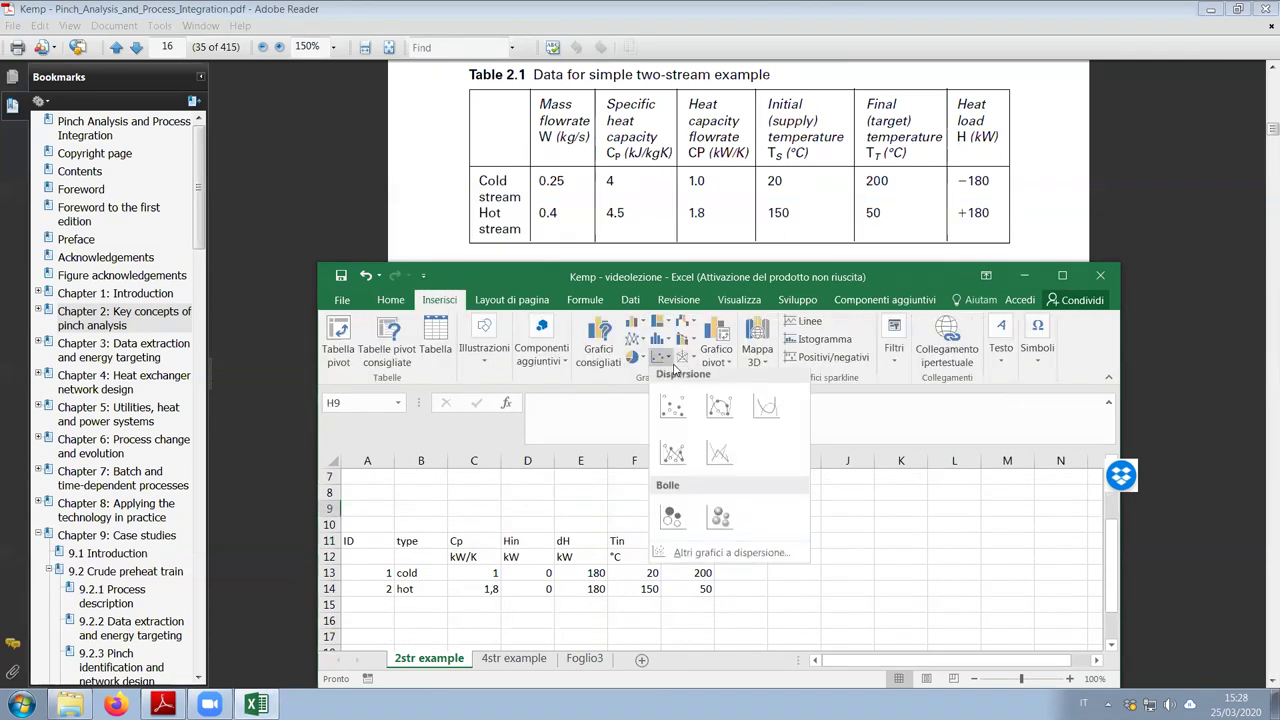
pyautogui.click(724, 453)
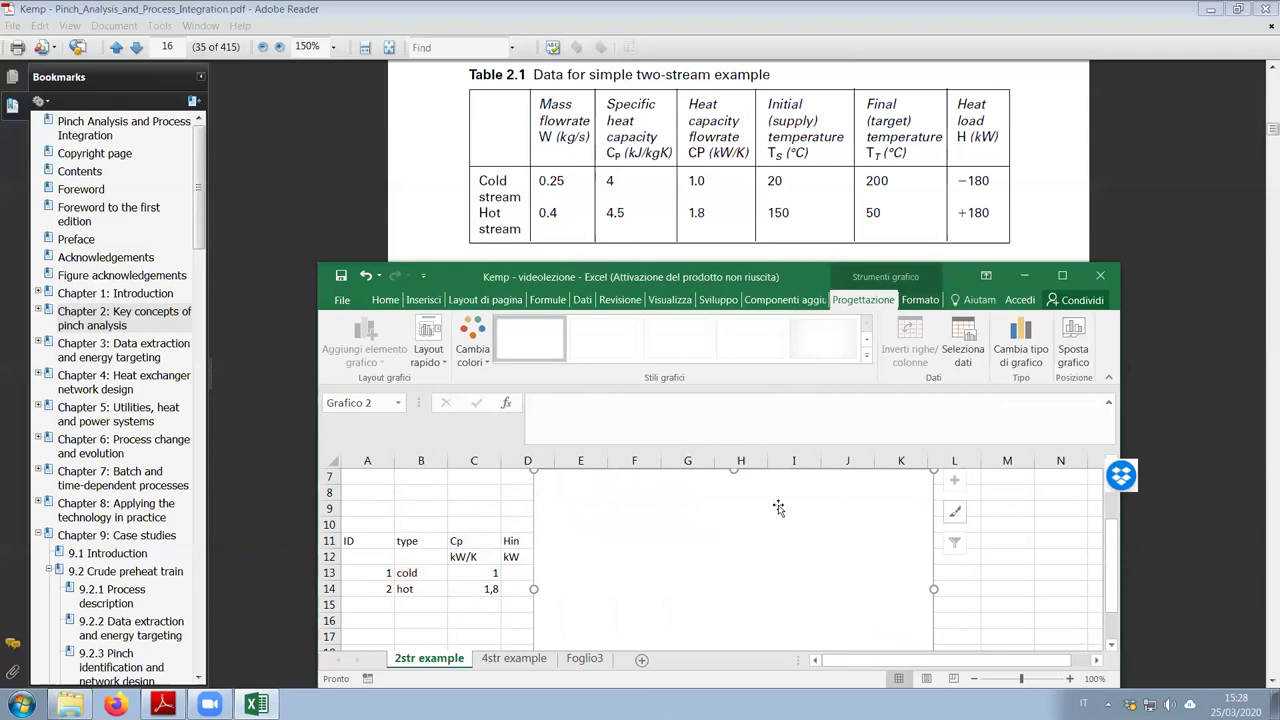
# Add a data series to the empty chart, taking its name from the cold stream's ID in cell A13
pyautogui.rightClick(780, 555)
pyautogui.click(840, 375)
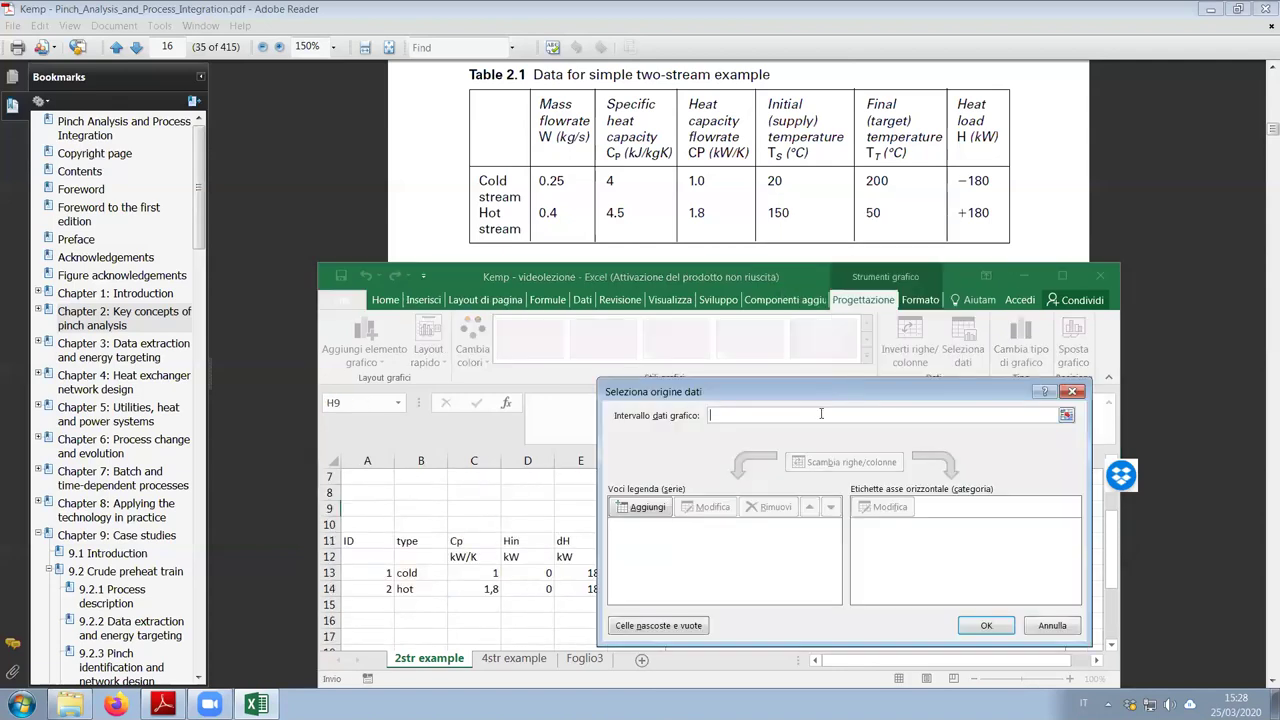
pyautogui.click(647, 507)
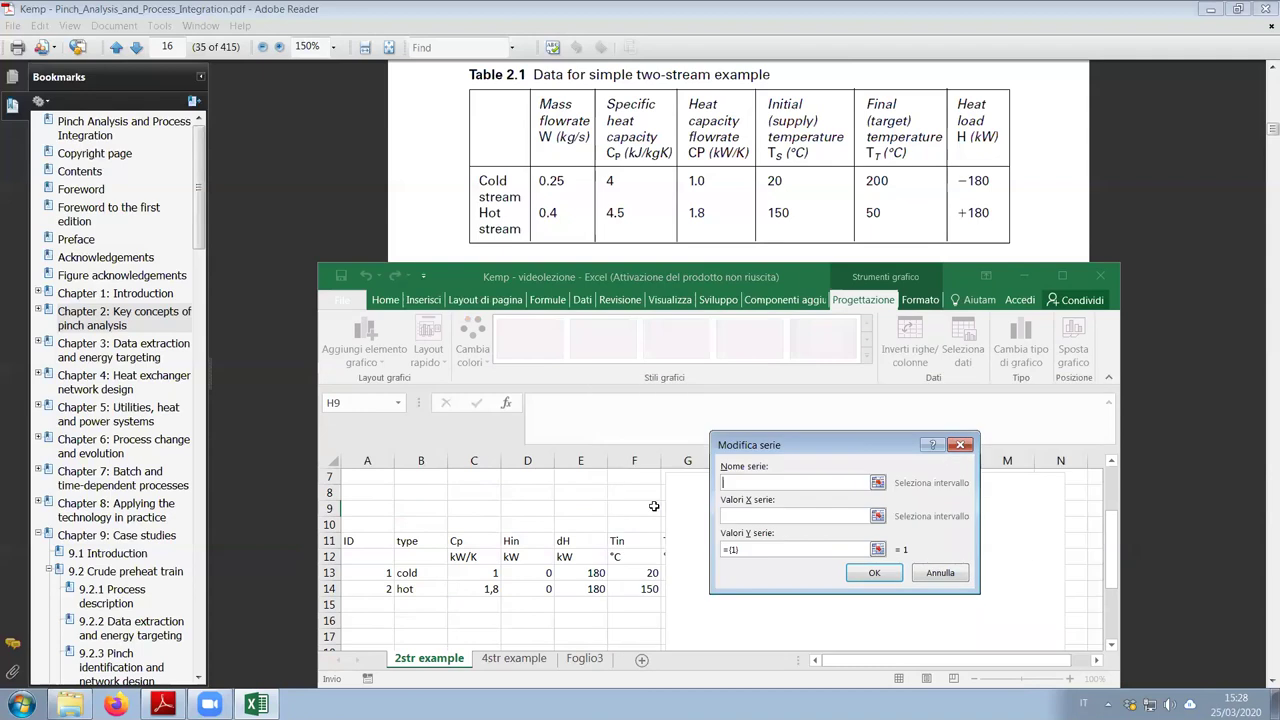
pyautogui.click(876, 482)
pyautogui.click(380, 574)
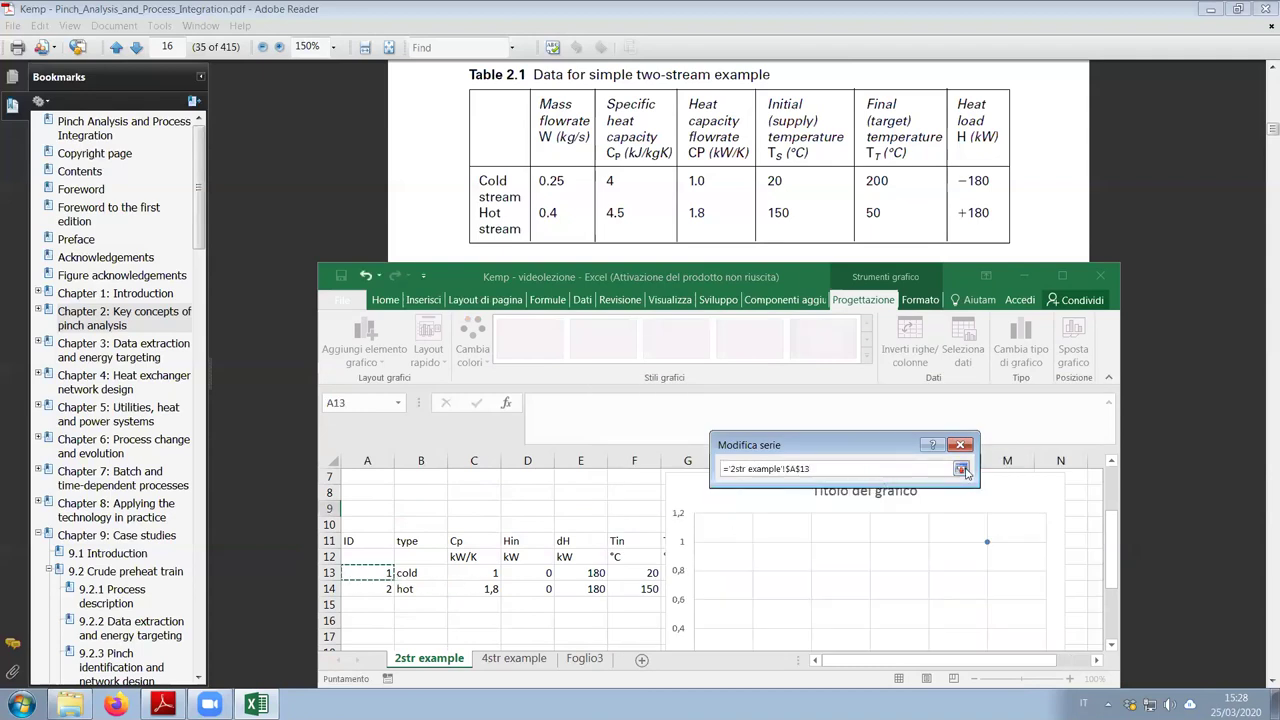
pyautogui.click(962, 469)
# Set the cold stream series' X values to D13:E13 and its Y values to F13:G13
pyautogui.click(876, 549)
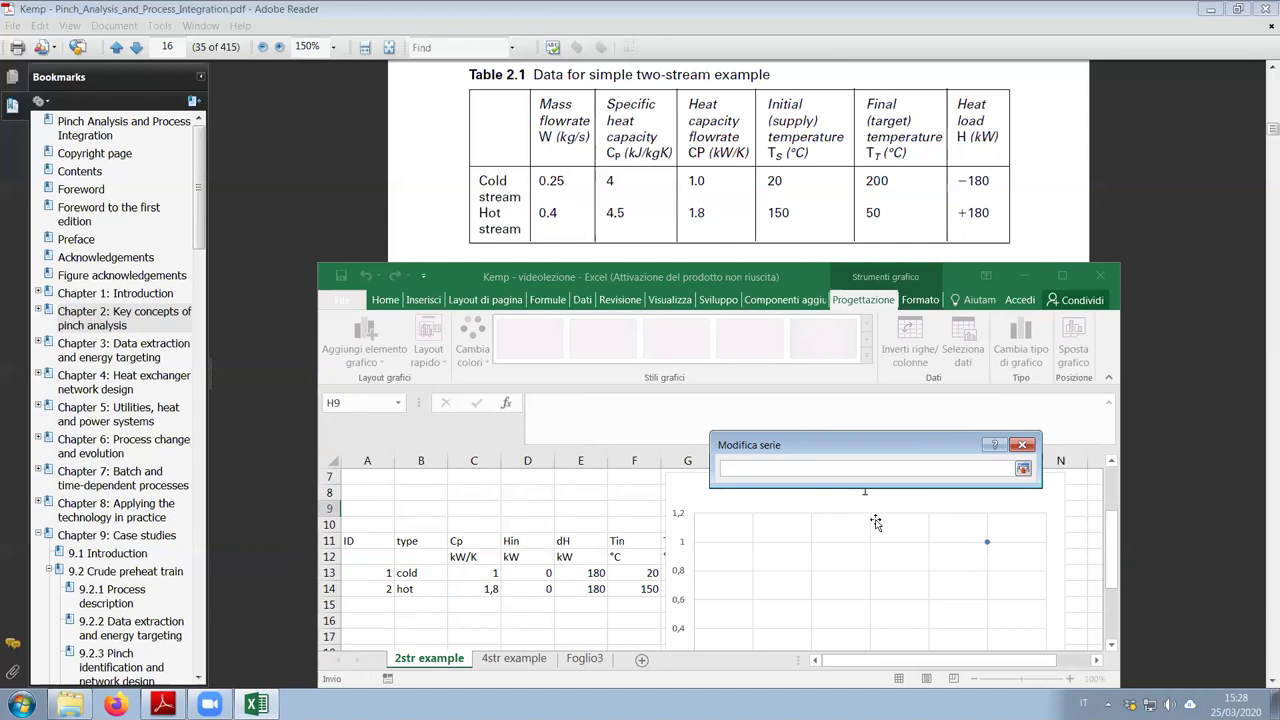
pyautogui.moveTo(540, 574); pyautogui.dragTo(584, 573)
pyautogui.click(1024, 470)
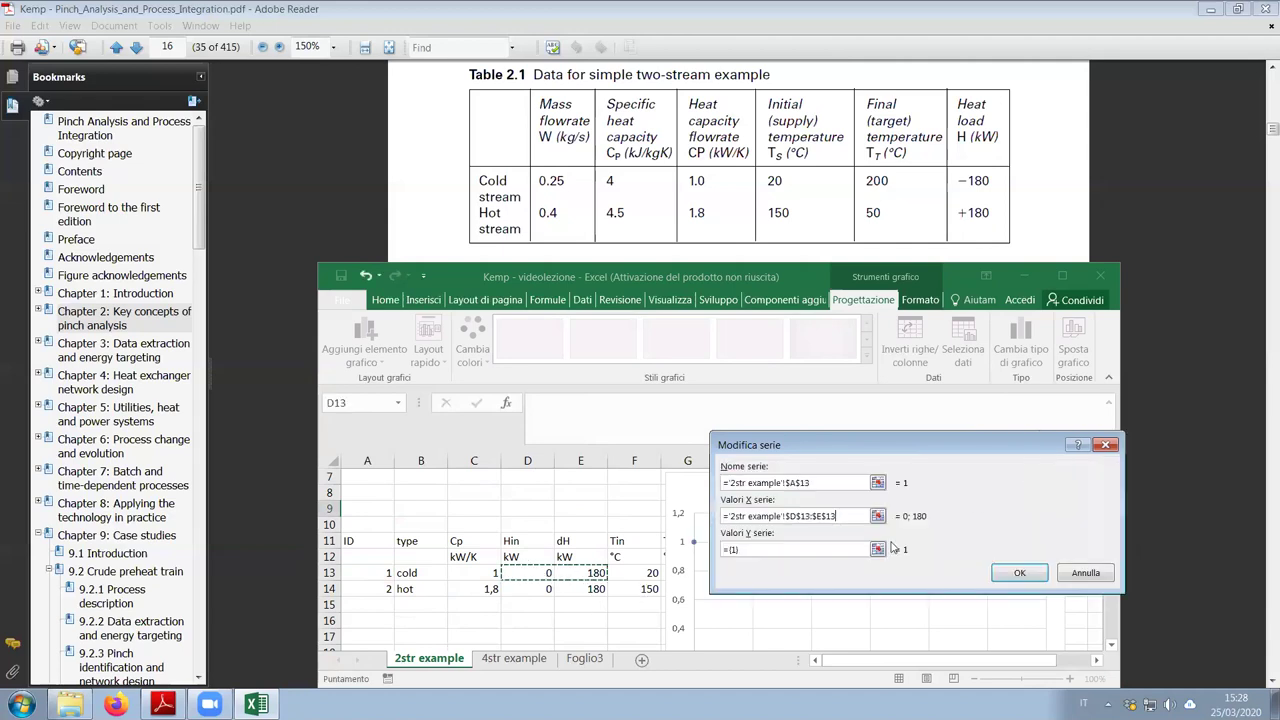
pyautogui.click(877, 549)
pyautogui.moveTo(640, 574); pyautogui.dragTo(686, 578)
pyautogui.click(1106, 470)
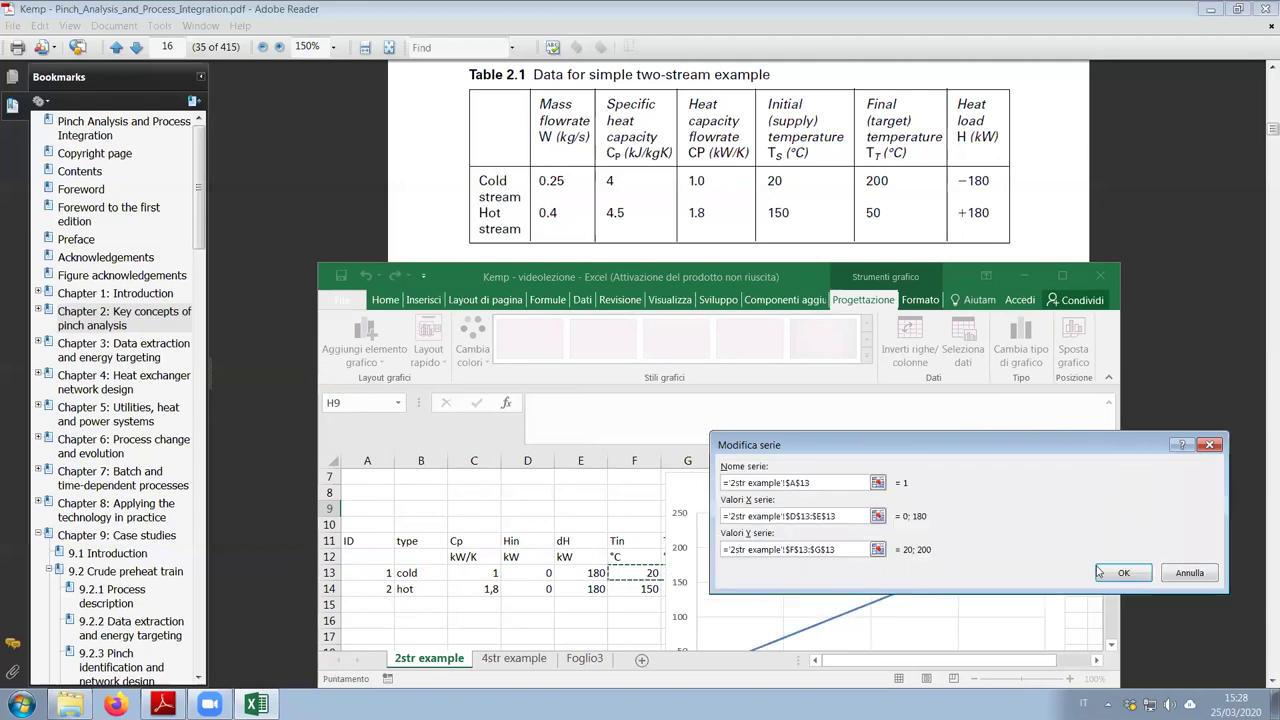
pyautogui.click(1110, 572)
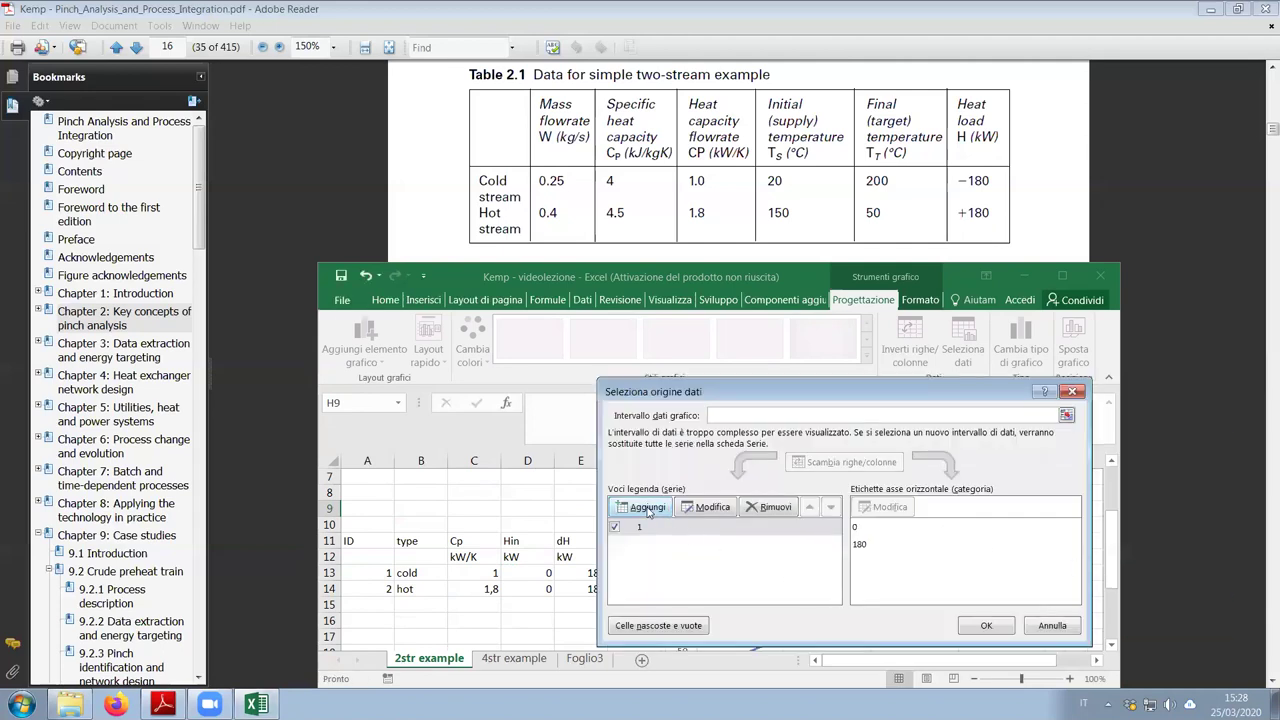
# Add a second data series to the chart for the hot stream
pyautogui.click(647, 507)
pyautogui.click(1006, 497)
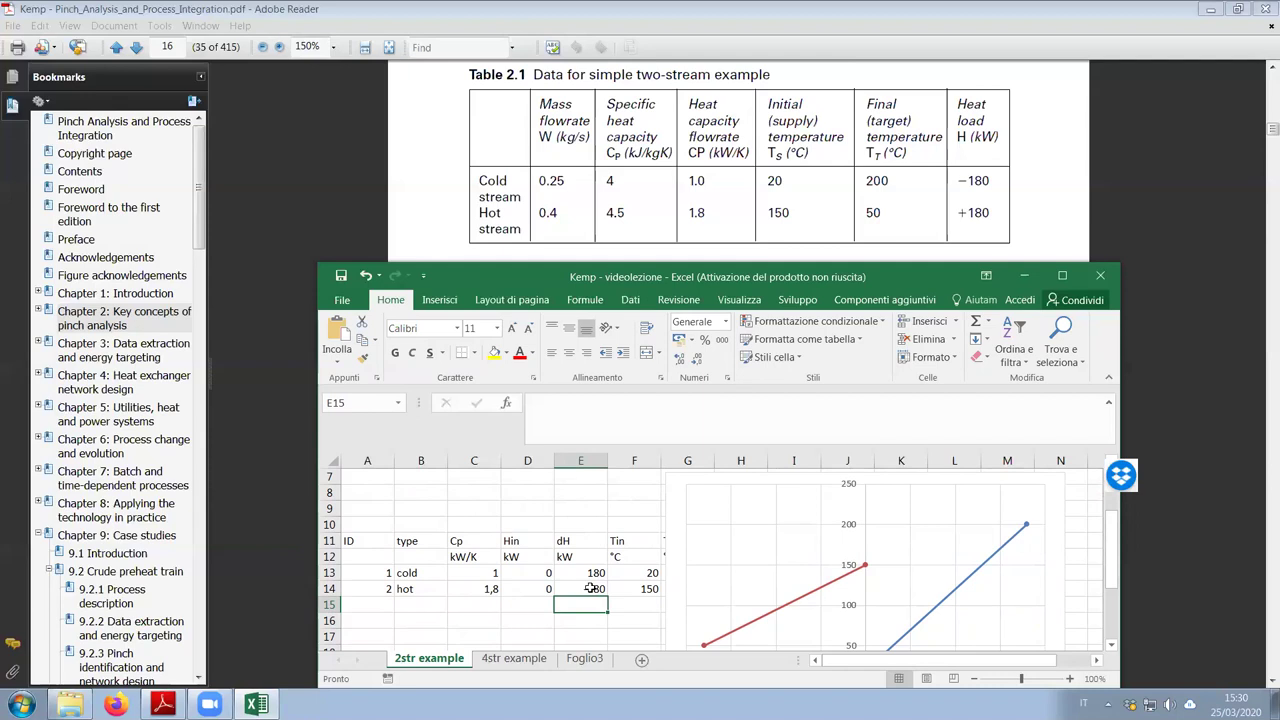
# Inspect the hot stream's dH formula in E14 and compare the dH signs with the heat loads in Table 2.1
pyautogui.click(591, 588)
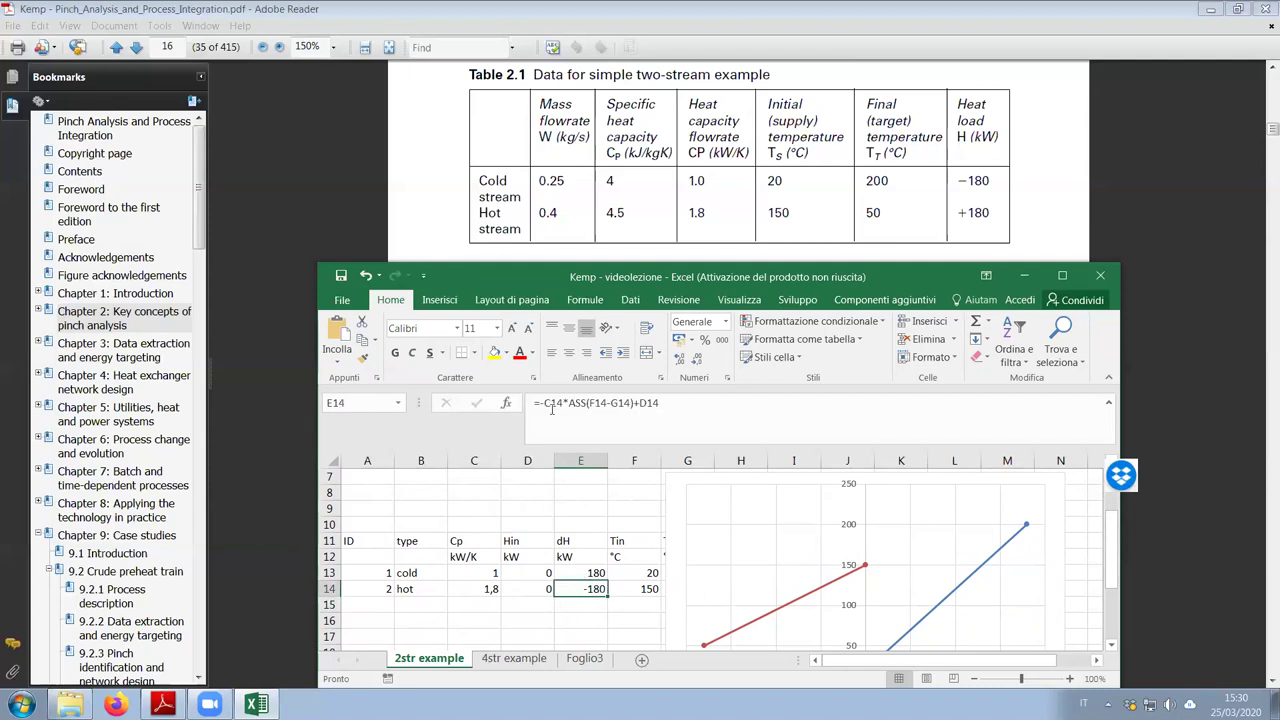
pyautogui.click(589, 606)
pyautogui.scroll(-1, 630, 576)
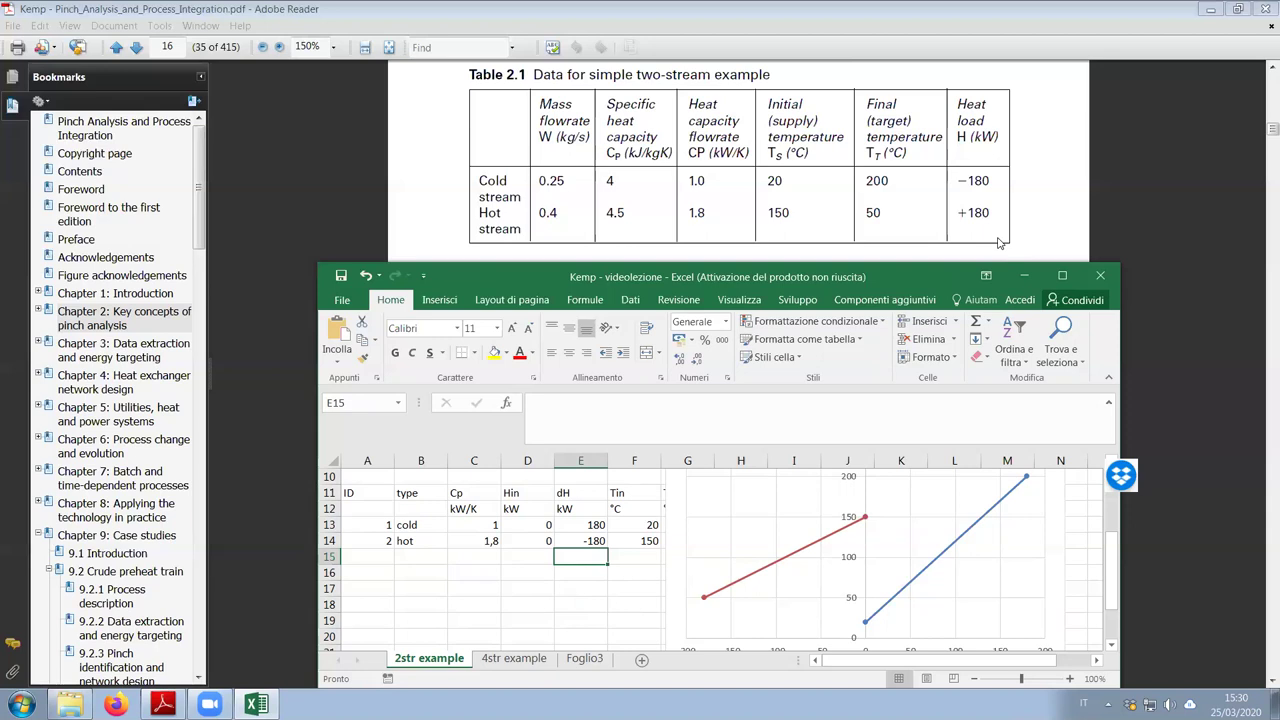
pyautogui.moveTo(958, 181); pyautogui.dragTo(995, 181)
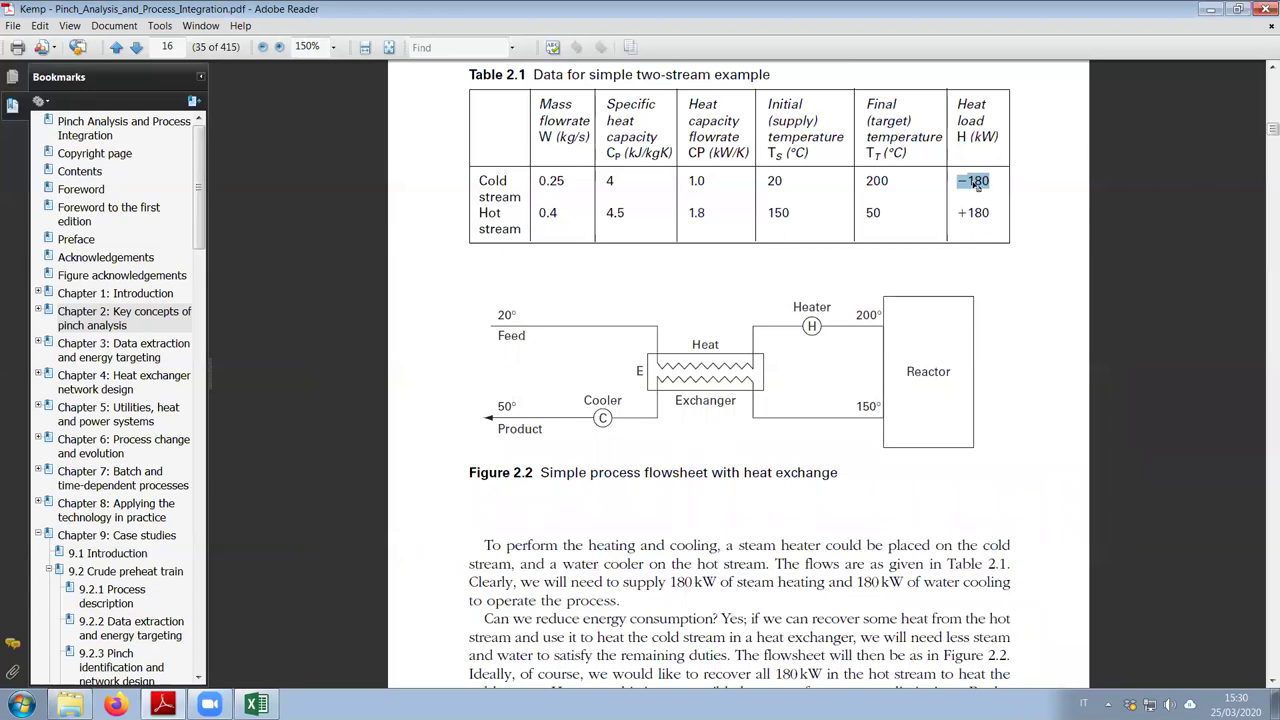
pyautogui.click(252, 706)
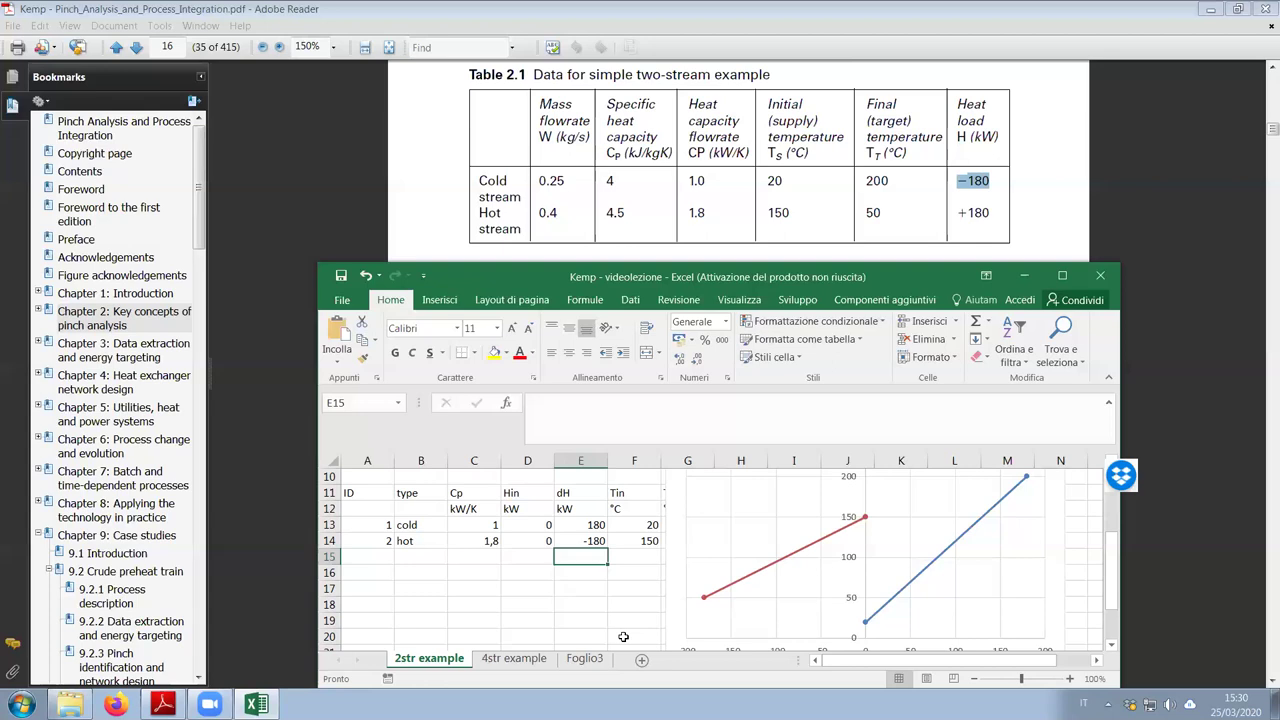
# Examine the temperature/enthalpy diagram in Figure 2.3 of the PDF and return to the Excel workbook
pyautogui.click(1030, 7)
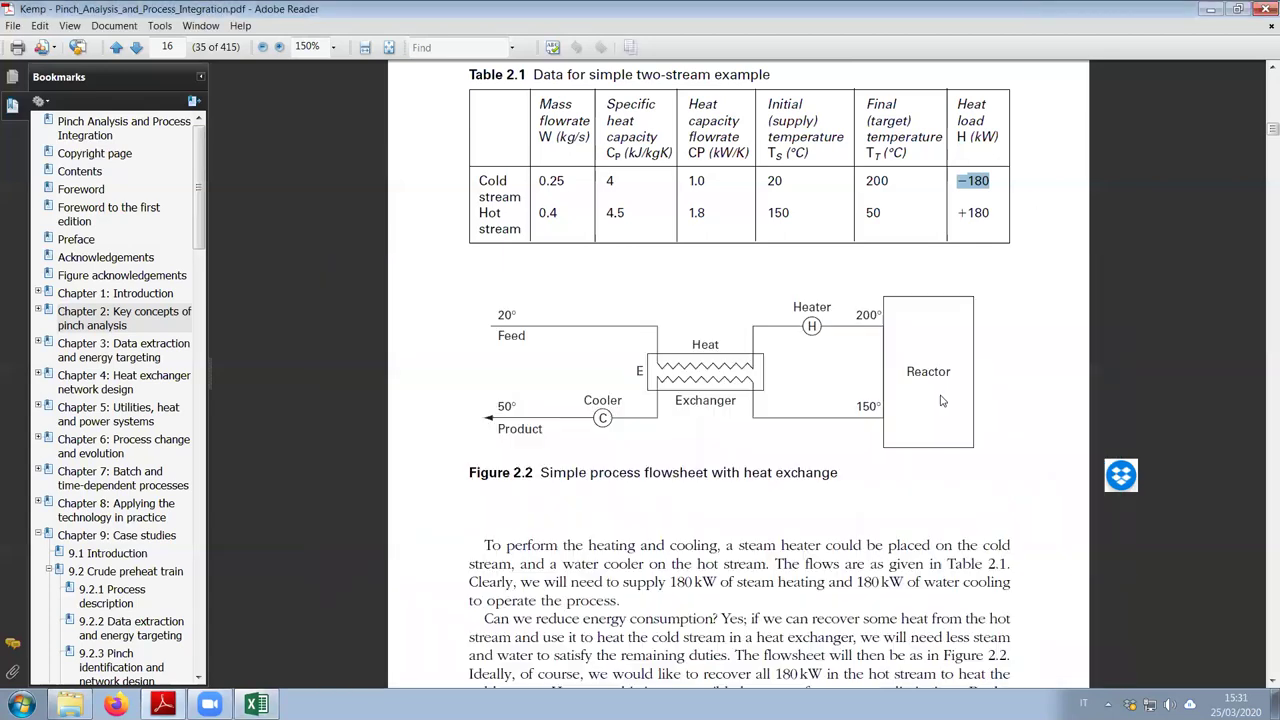
pyautogui.scroll(-3, 942, 405)
pyautogui.scroll(-10, 940, 430)
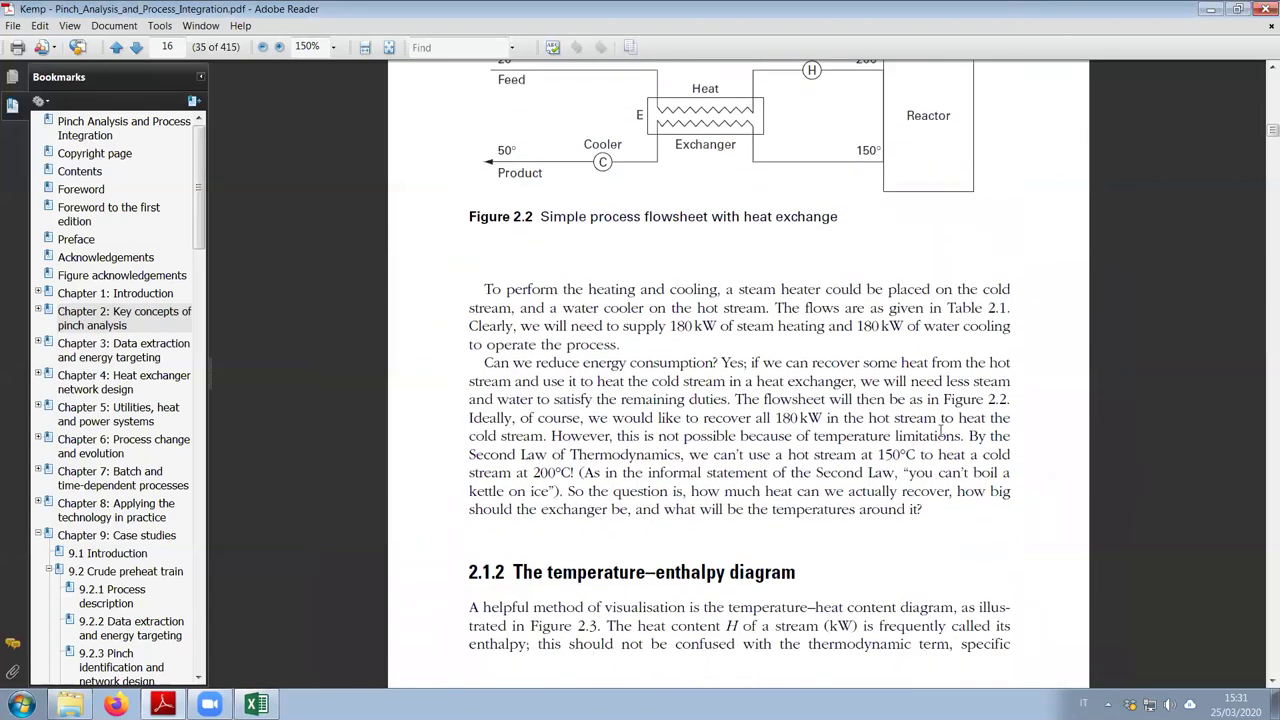
pyautogui.scroll(-2, 940, 428)
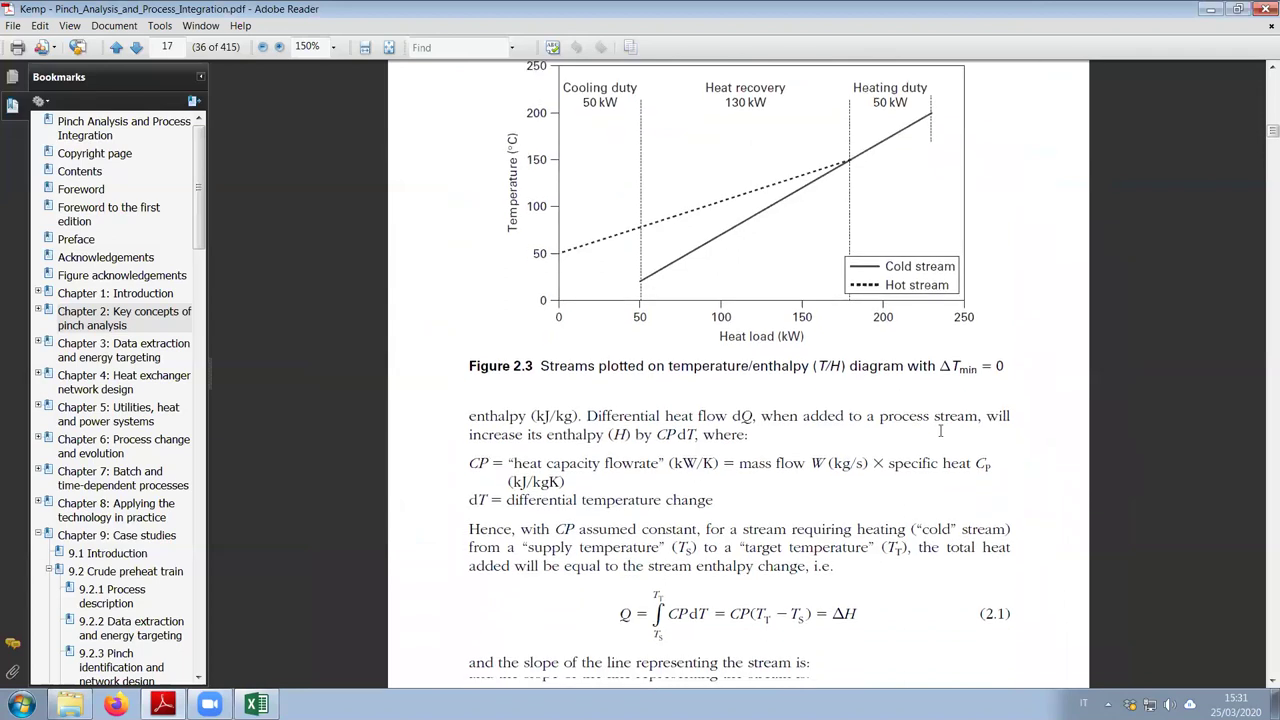
pyautogui.hotkey('alt', 'Tab')
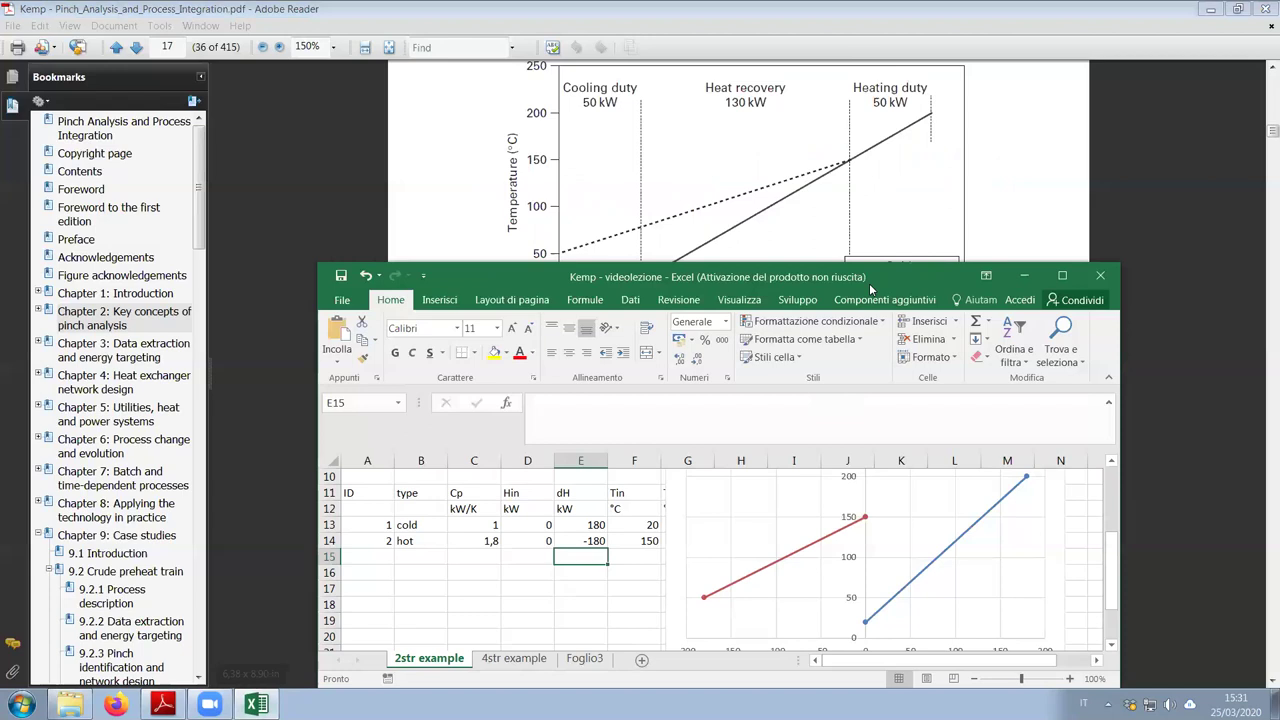
# Move the Excel window off Figure 2.3, return to the PDF and read the heat load equations below the figure
pyautogui.moveTo(869, 283); pyautogui.dragTo(847, 338)
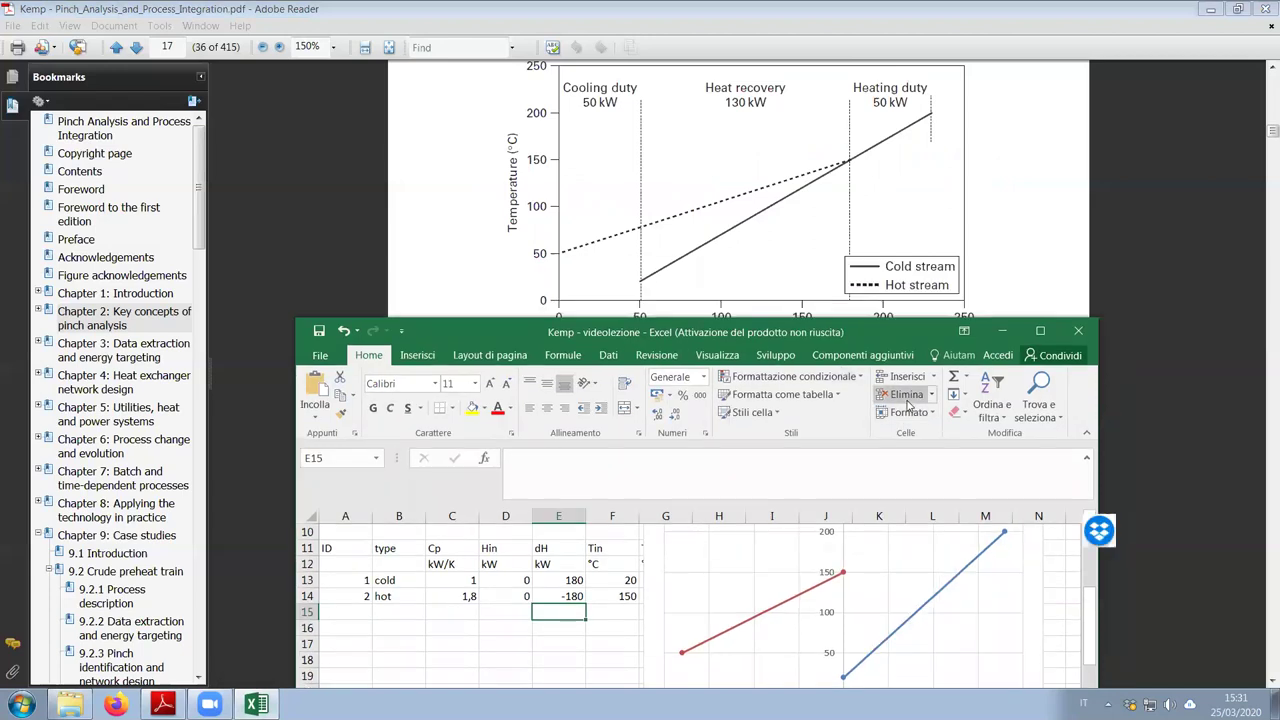
pyautogui.click(862, 37)
pyautogui.scroll(-1, 930, 500)
pyautogui.scroll(2, 928, 493)
pyautogui.scroll(-2, 928, 493)
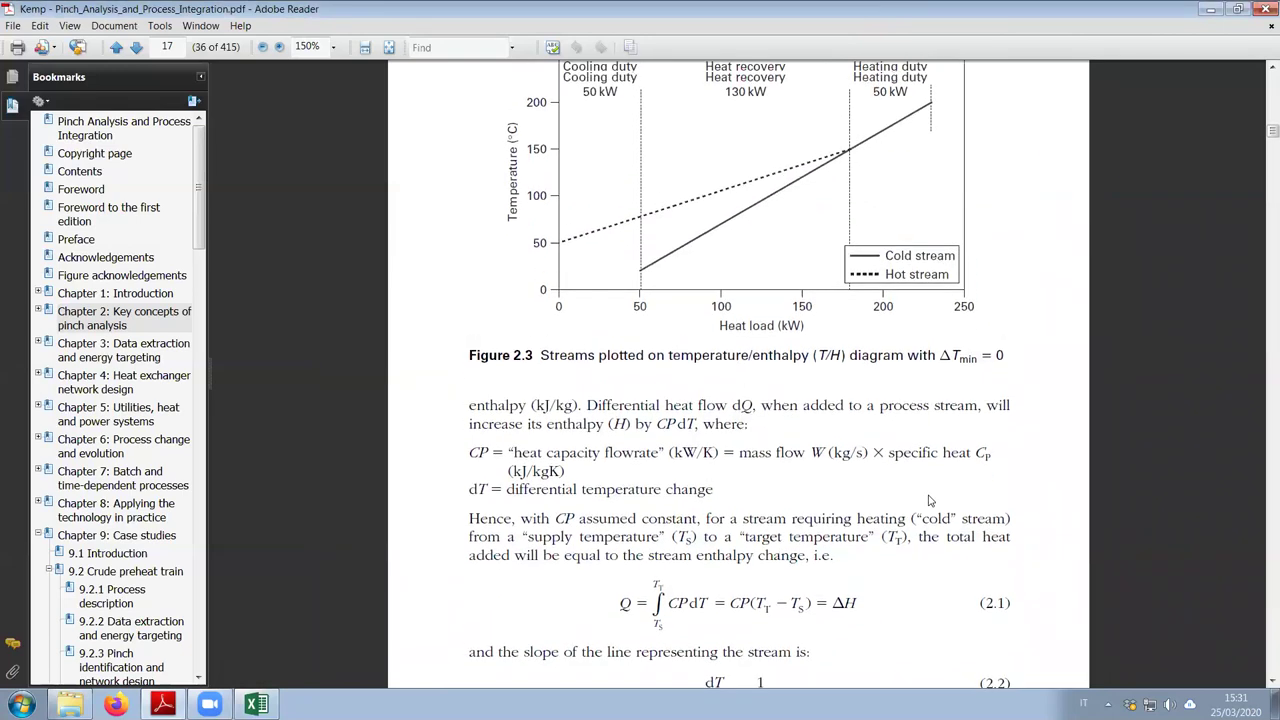
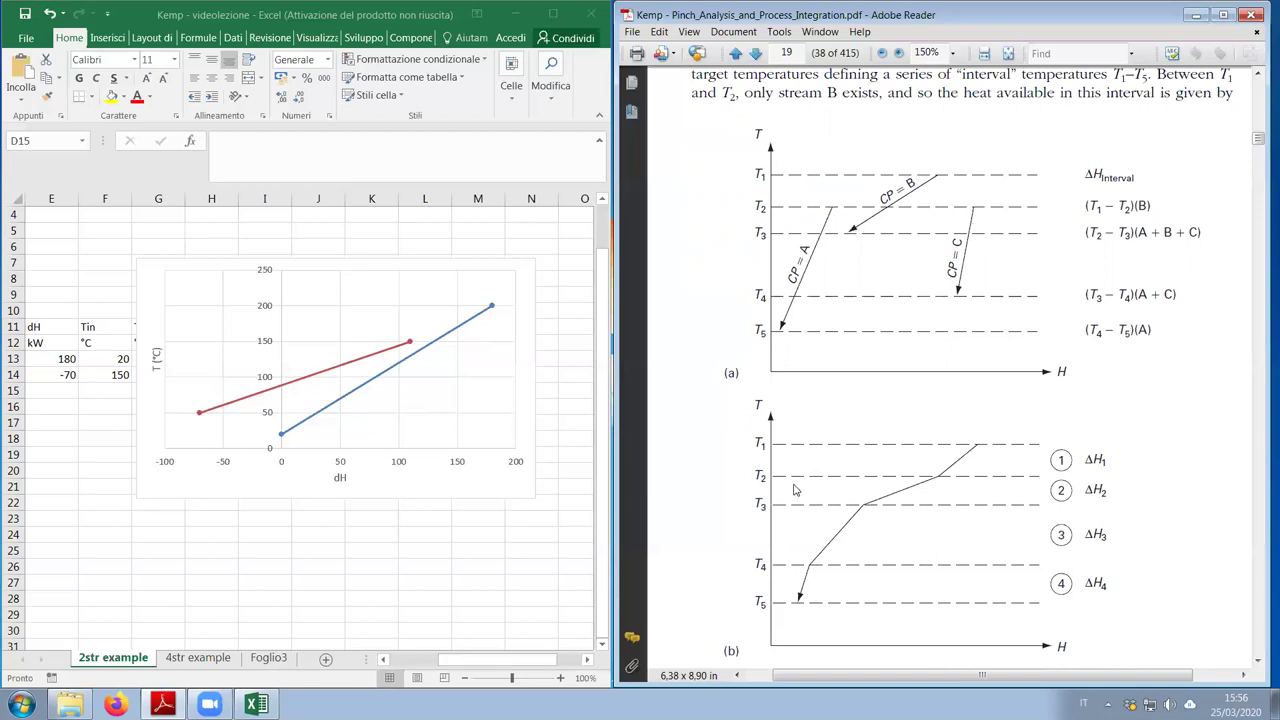
# Read through Figure 2.5 on the hot composite curve, Figure 2.6 and the four-stream data in Table 2.2 of the PDF
pyautogui.scroll(-1, 882, 506)
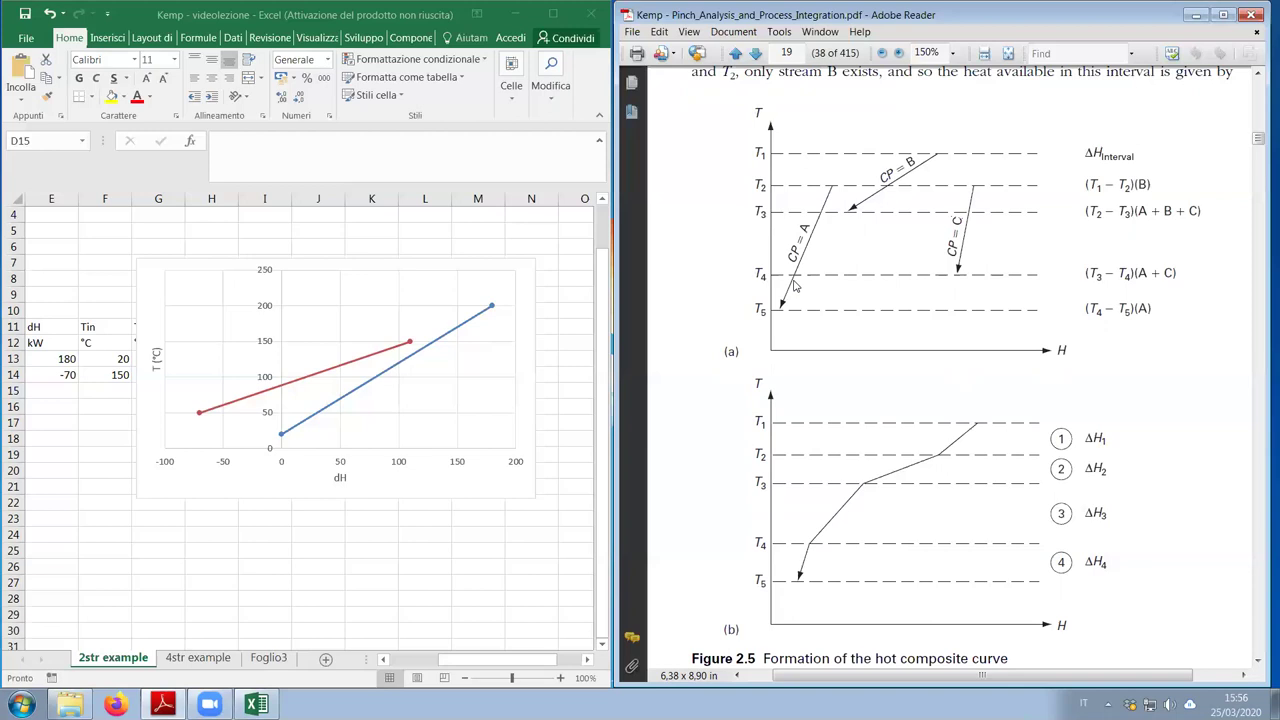
pyautogui.scroll(-1, 920, 442)
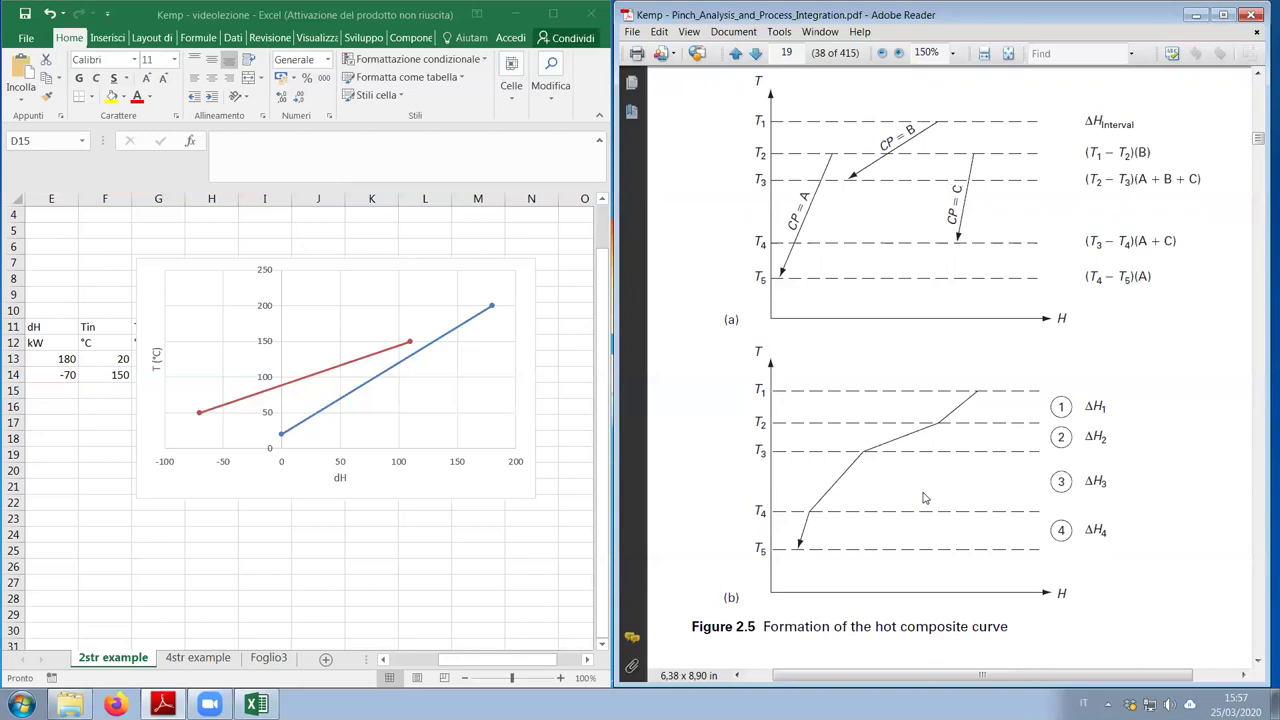
pyautogui.scroll(-5, 924, 497)
pyautogui.scroll(-1, 916, 500)
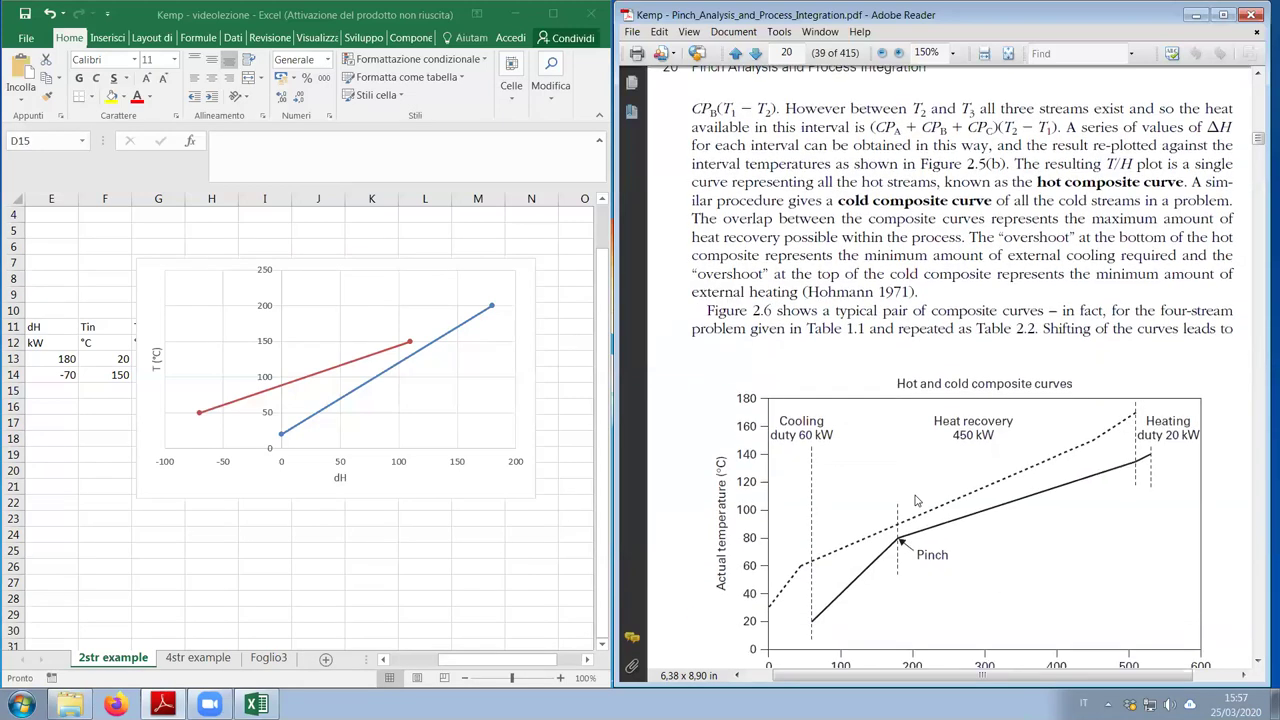
pyautogui.scroll(-6, 916, 500)
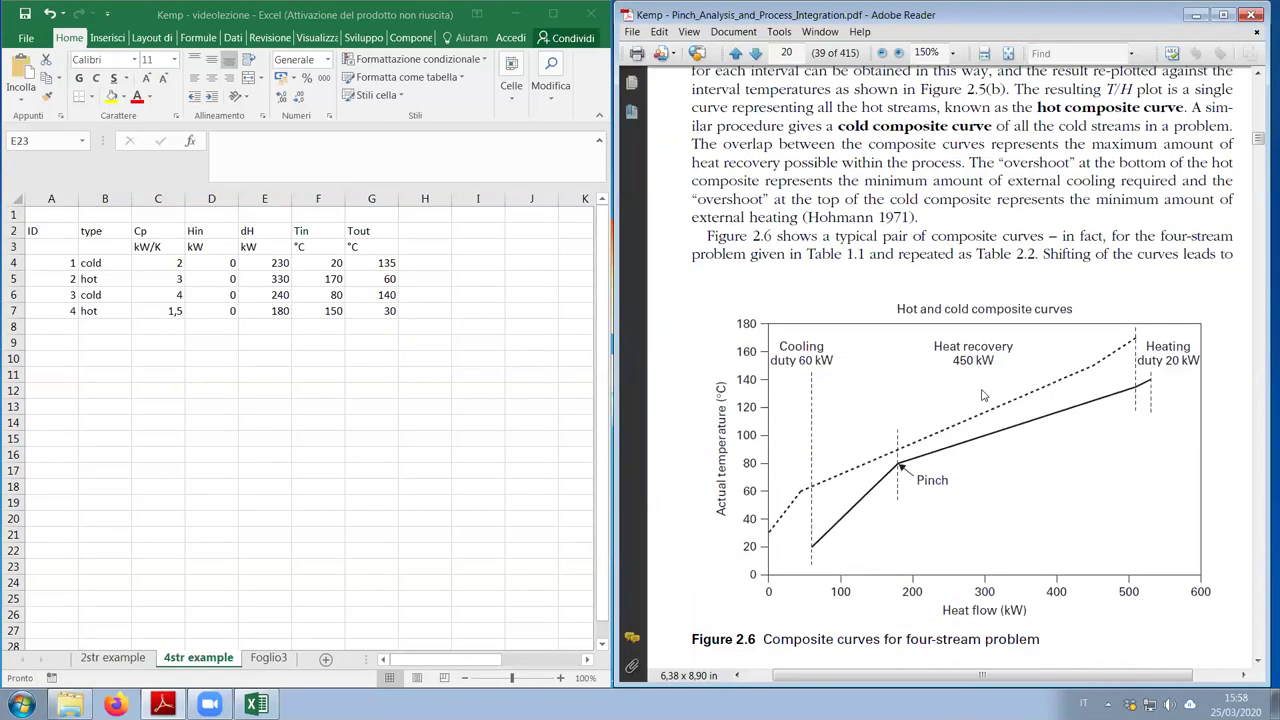
pyautogui.scroll(-5, 983, 388)
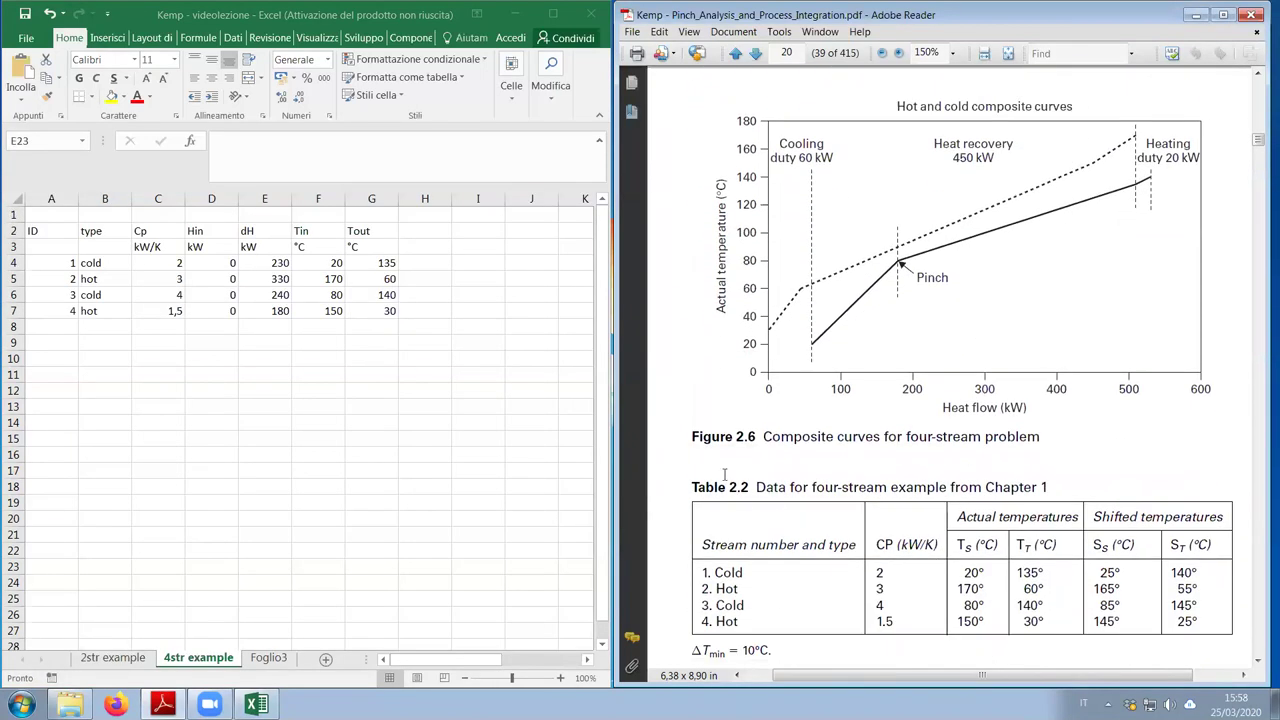
pyautogui.scroll(1, 911, 586)
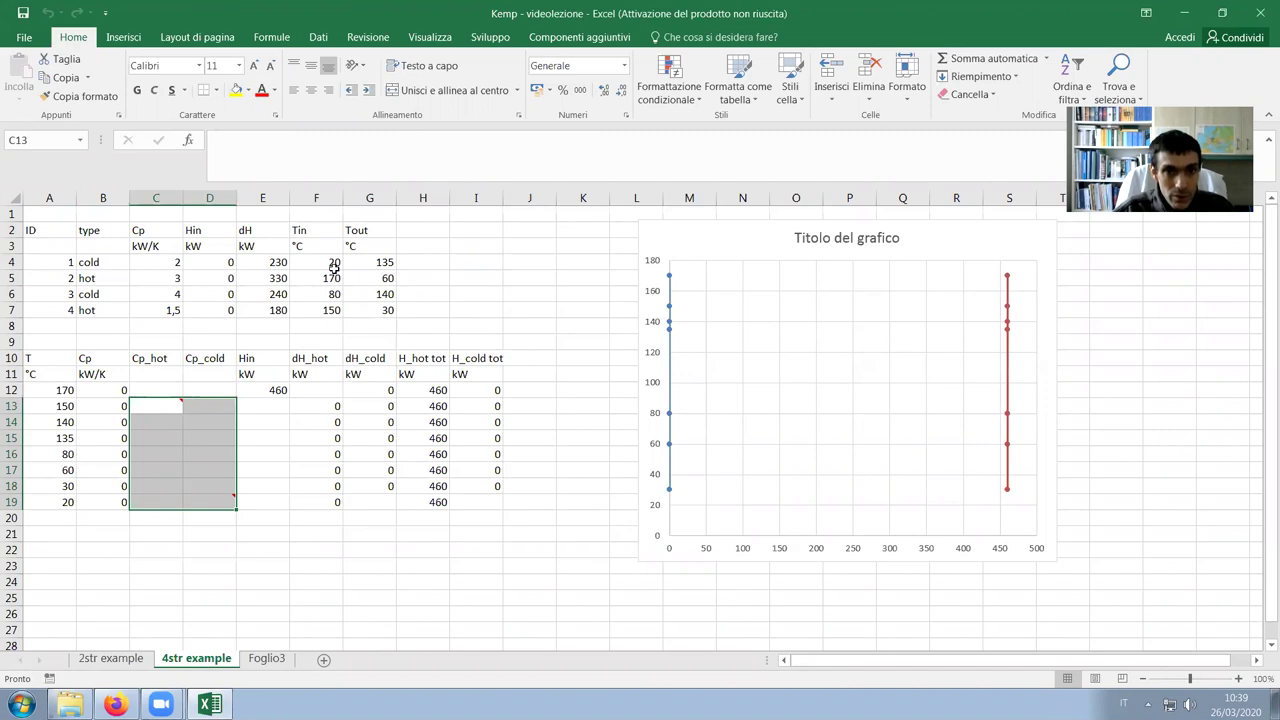
# Compare the streams' Tin and Tout values in F4:G7 with the sorted temperature list in A12:A19
pyautogui.moveTo(326, 263); pyautogui.dragTo(383, 307)
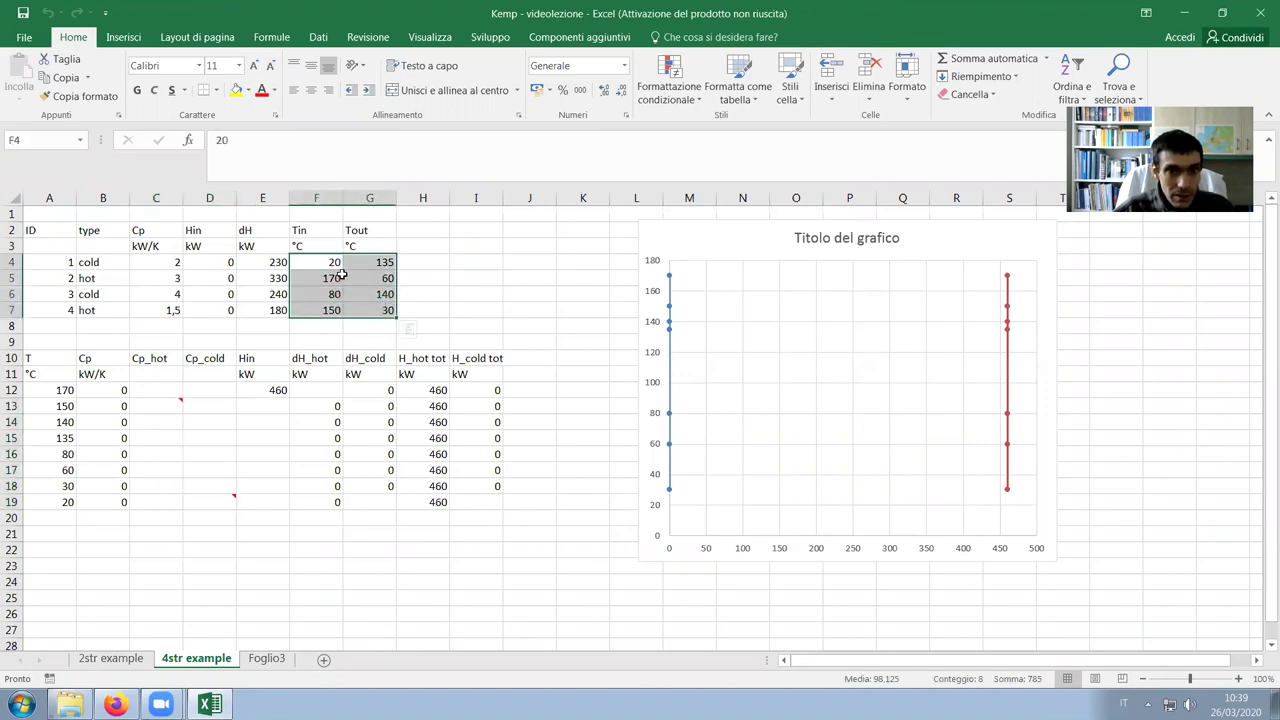
pyautogui.moveTo(65, 392); pyautogui.dragTo(57, 505)
pyautogui.click(65, 392)
pyautogui.click(62, 503)
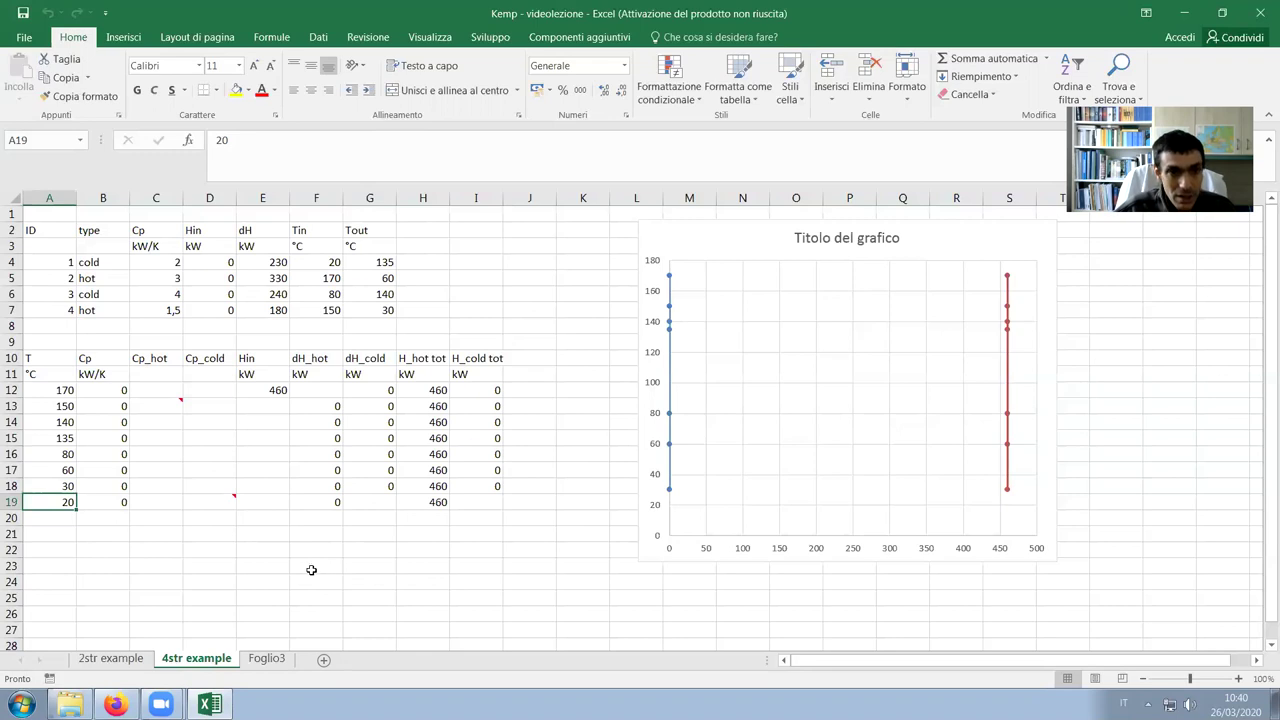
# Enter the Cp_hot value 3 in C13 for the 170 to 150 °C interval, based on hot stream 2
pyautogui.moveTo(57, 390); pyautogui.dragTo(60, 405)
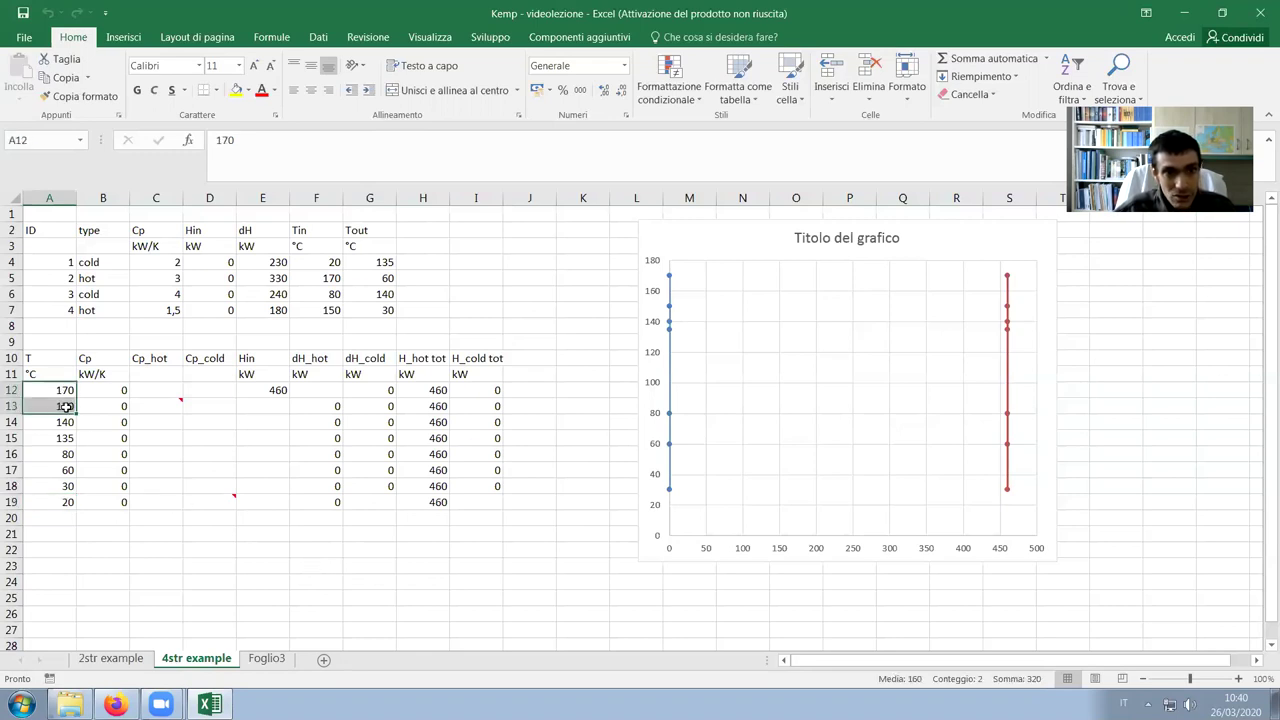
pyautogui.click(165, 407)
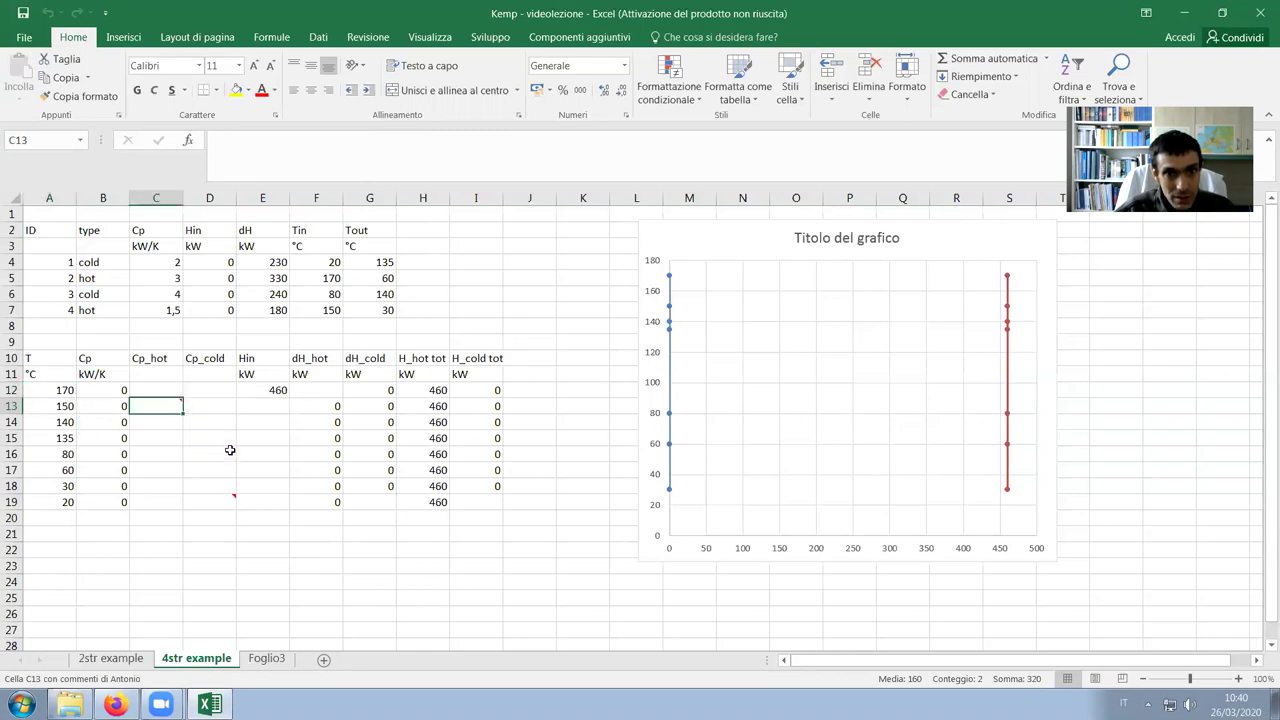
pyautogui.click(17, 280)
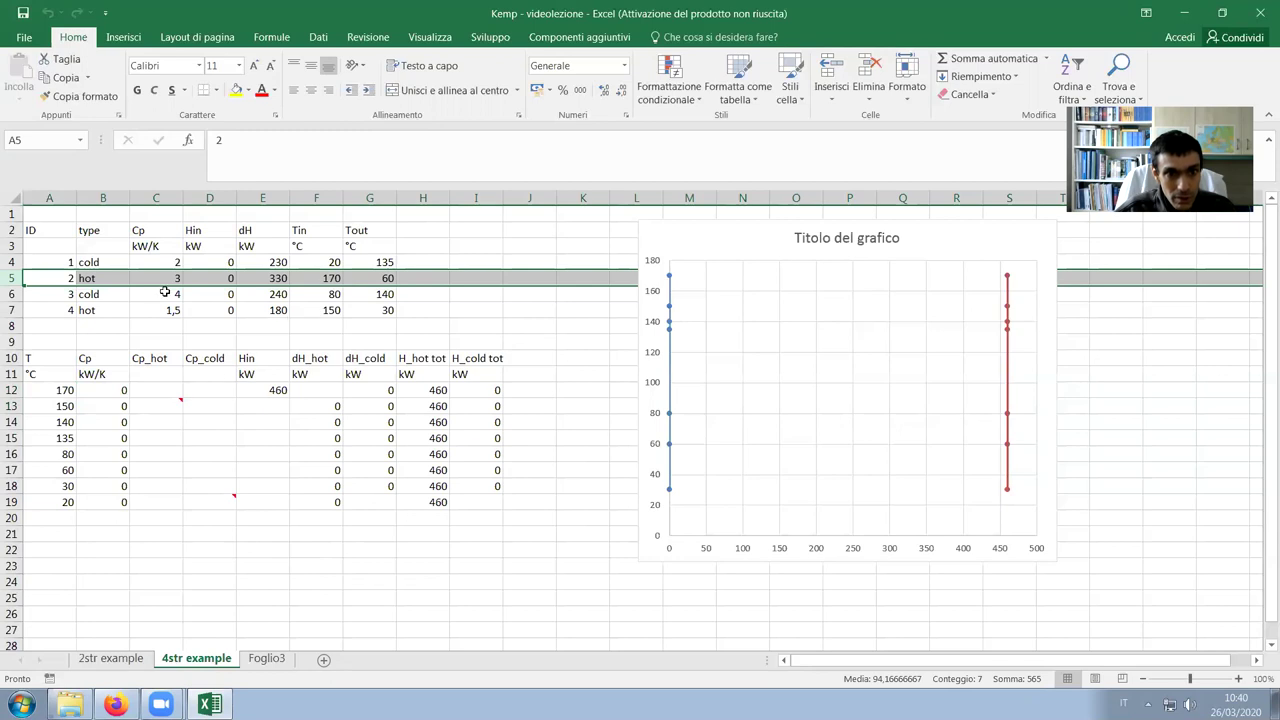
pyautogui.click(157, 410)
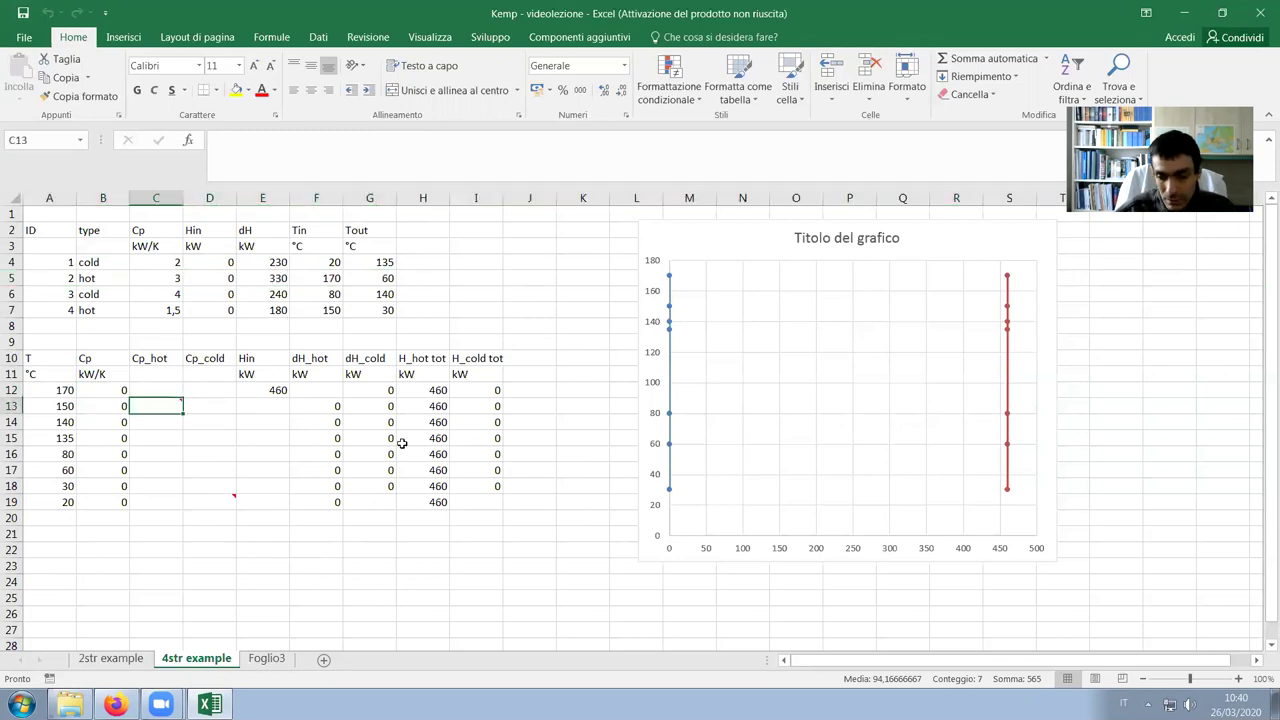
pyautogui.write('3')
pyautogui.press('Return')
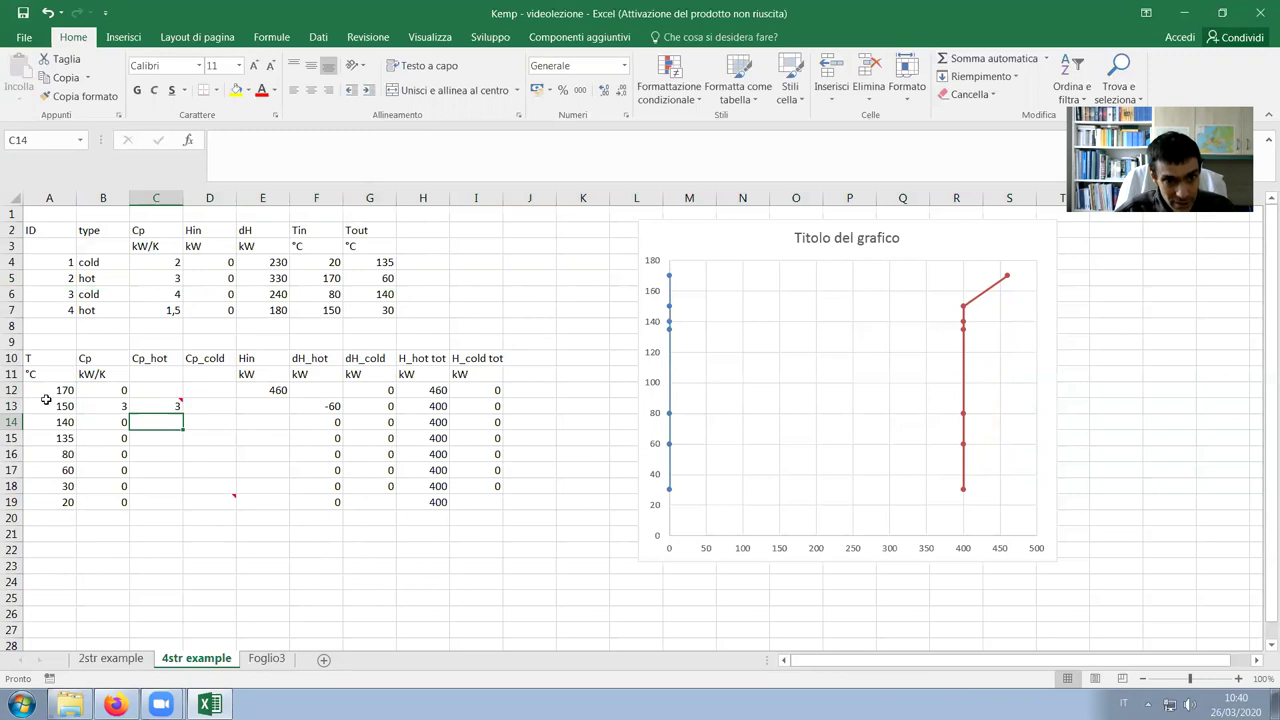
# Enter the combined Cp_hot of hot streams 2 and 4, 4,5, in C14 for the 150 to 140 °C interval
pyautogui.moveTo(52, 405); pyautogui.dragTo(58, 424)
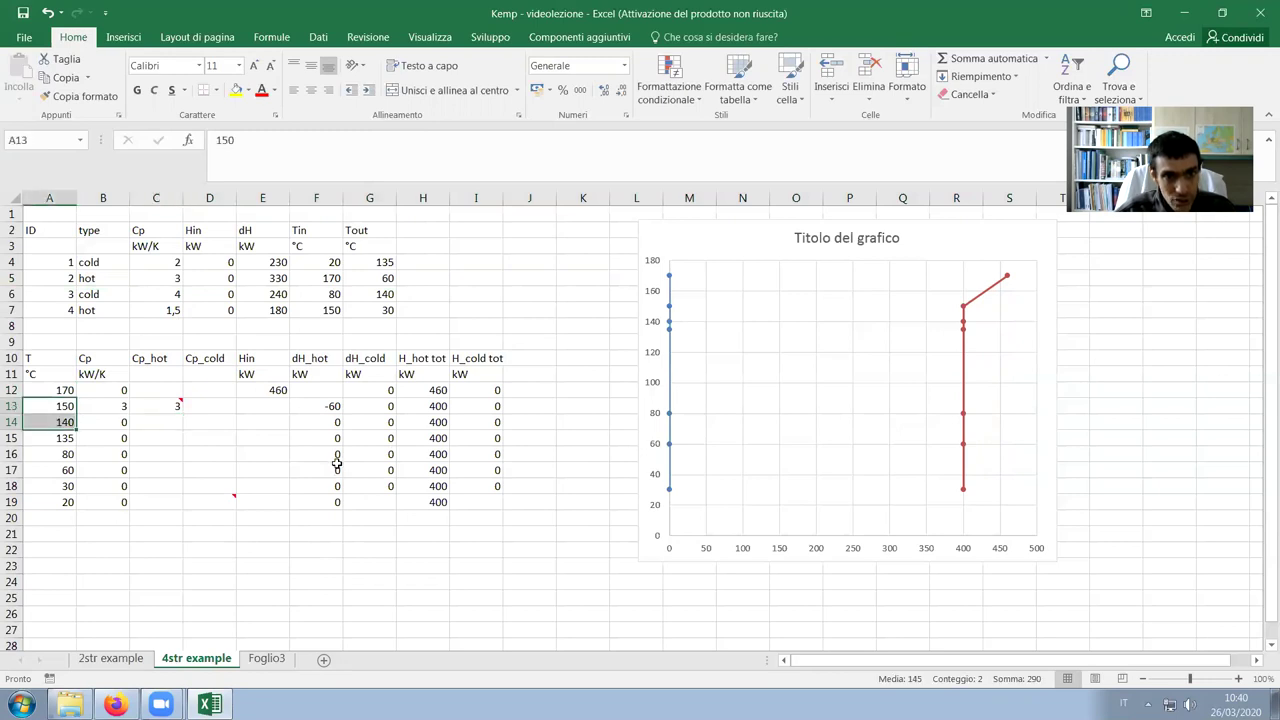
pyautogui.click(10, 286)
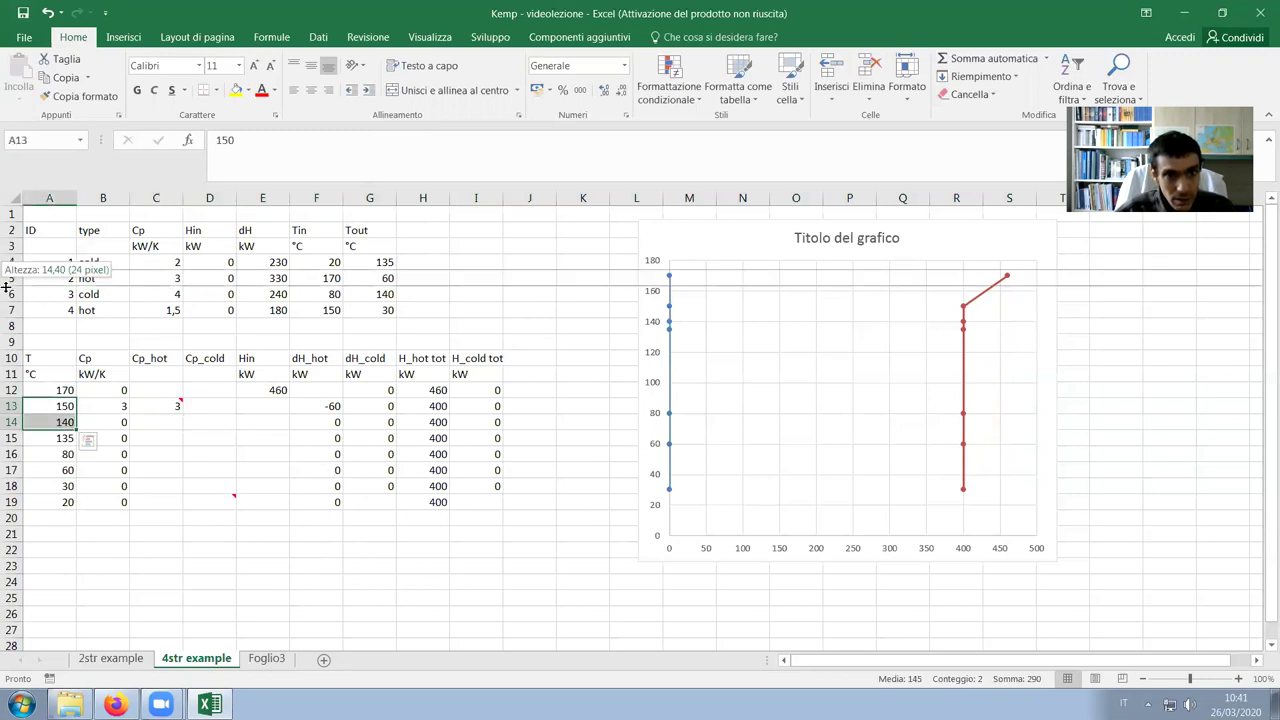
pyautogui.click(175, 278)
pyautogui.write('3')
pyautogui.hotkey('ctrl', 'Return')
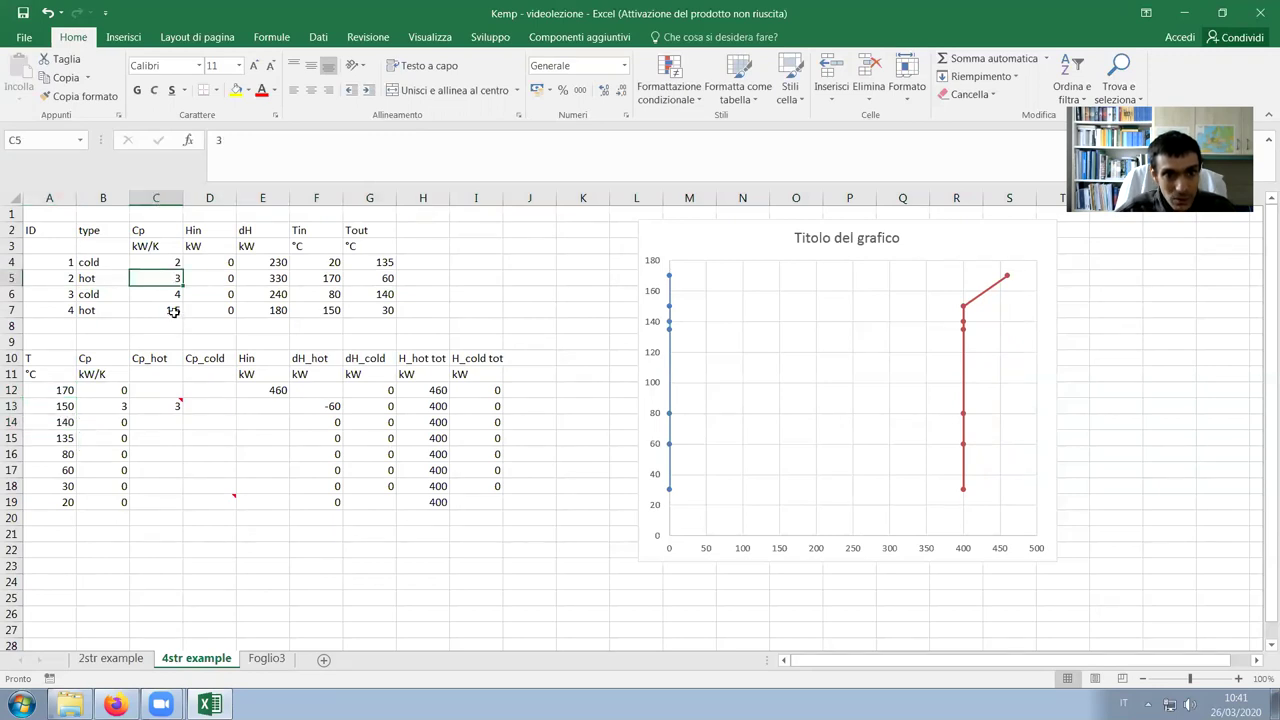
pyautogui.click(160, 420)
pyautogui.write('4,5')
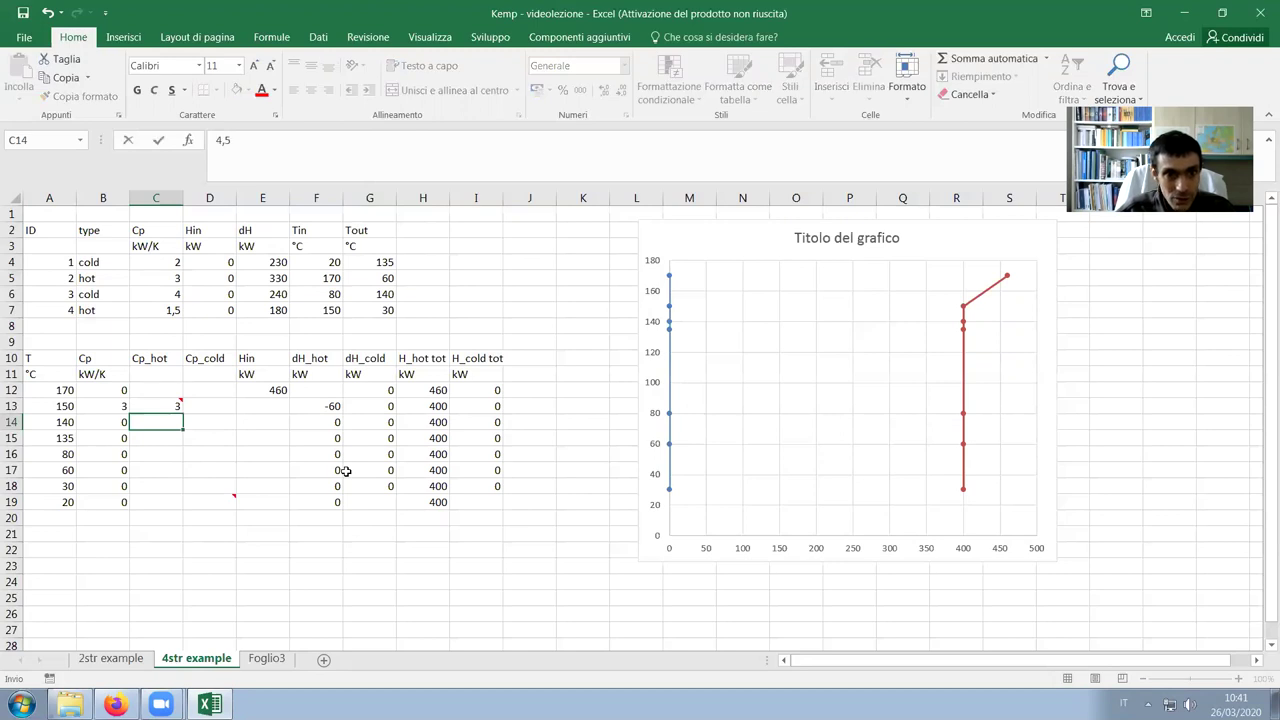
pyautogui.press('Return')
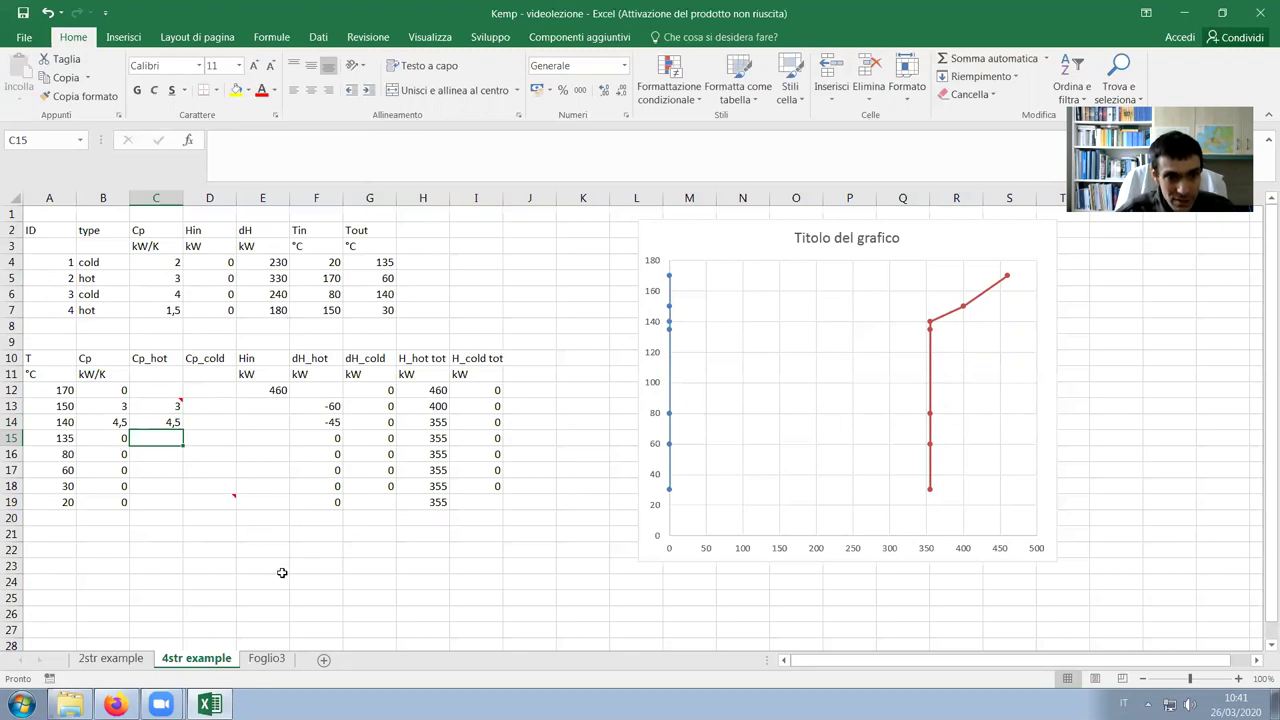
# Fill in Cp_hot as 4,5 for the 135, 80 and 60 °C rows in C15:C17
pyautogui.write('4,5')
pyautogui.press('Return')
pyautogui.write('4,5')
pyautogui.press('Return')
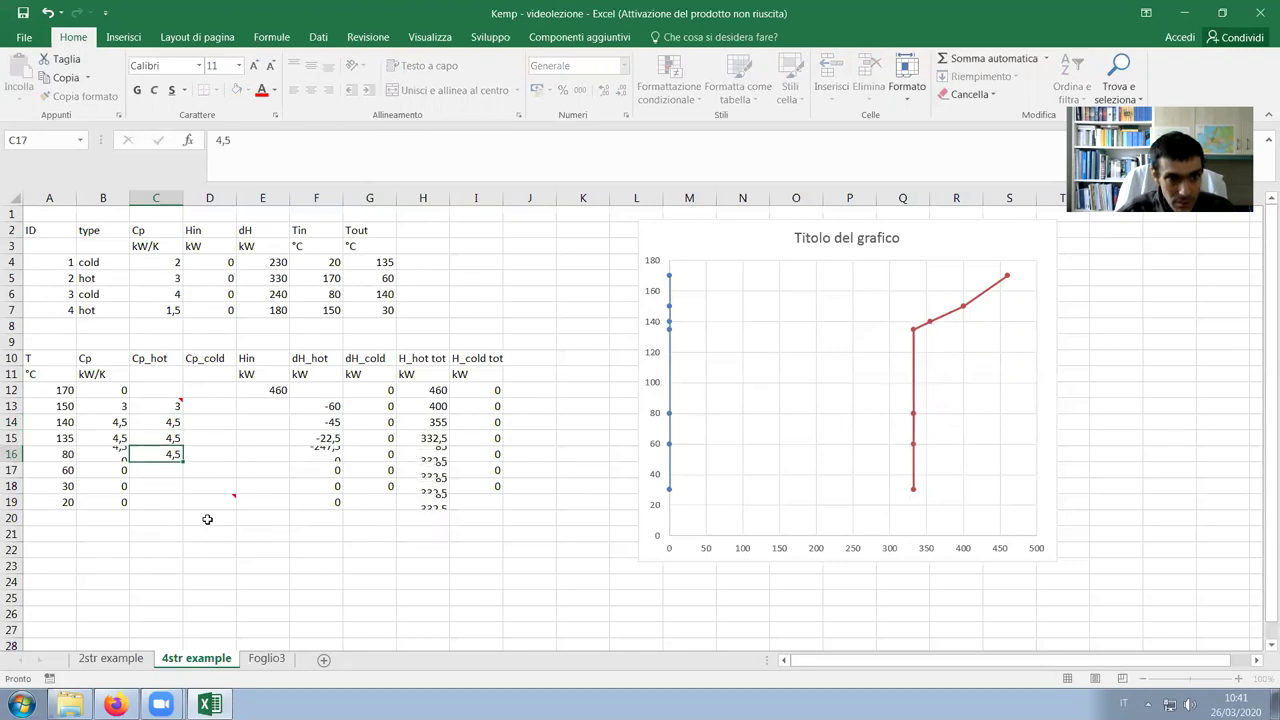
pyautogui.write('4,5')
pyautogui.press('Return')
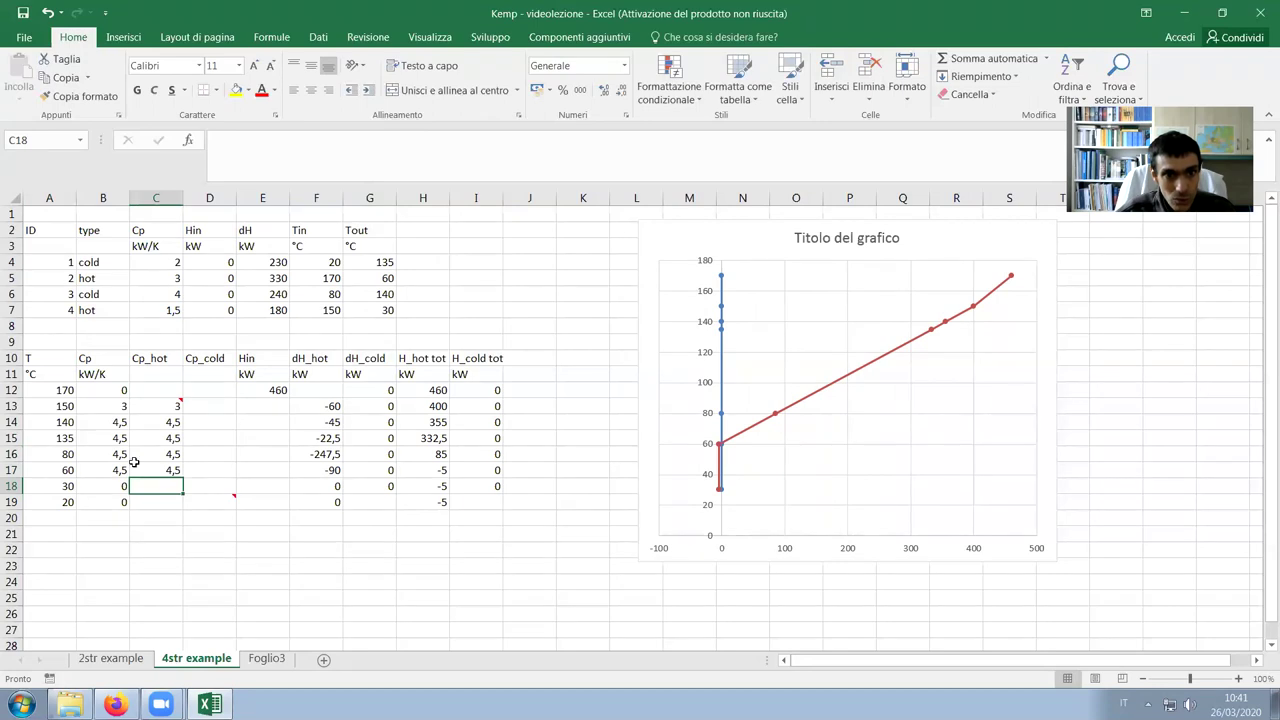
# Complete the Cp_hot column with 1,5 in the 30 °C row and 0 in the 20 °C row
pyautogui.write('1,5')
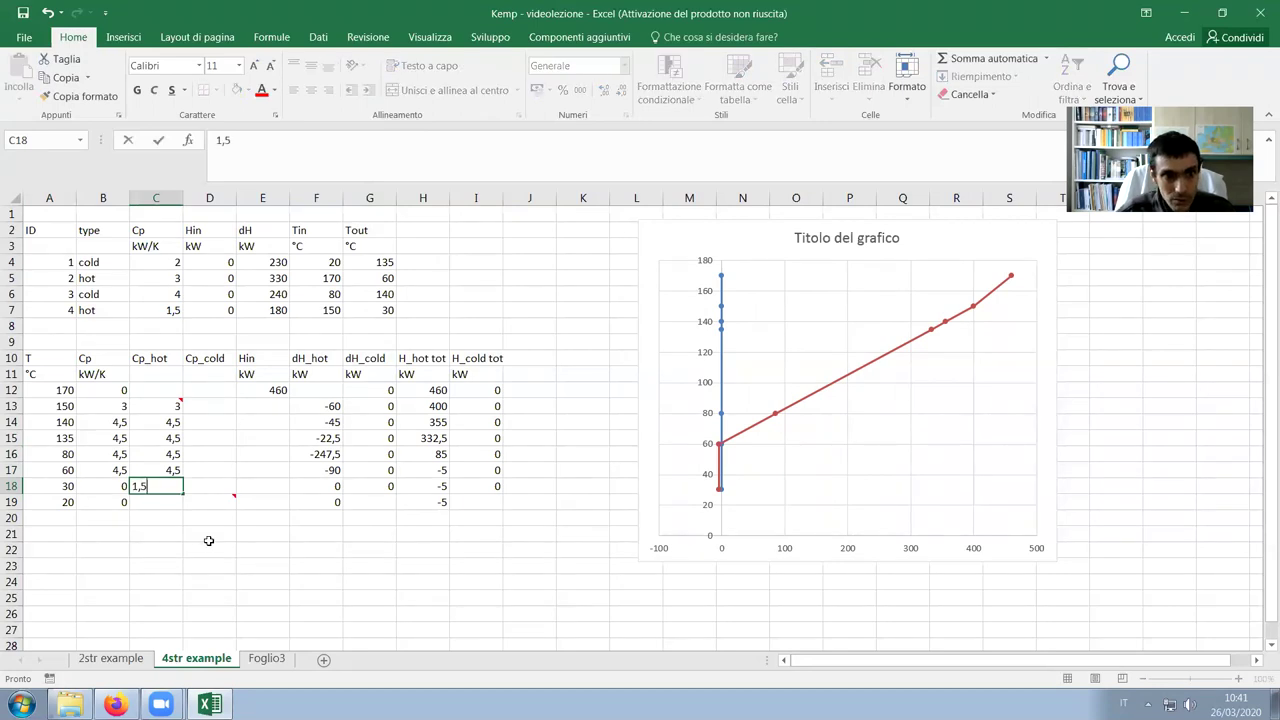
pyautogui.press('Return')
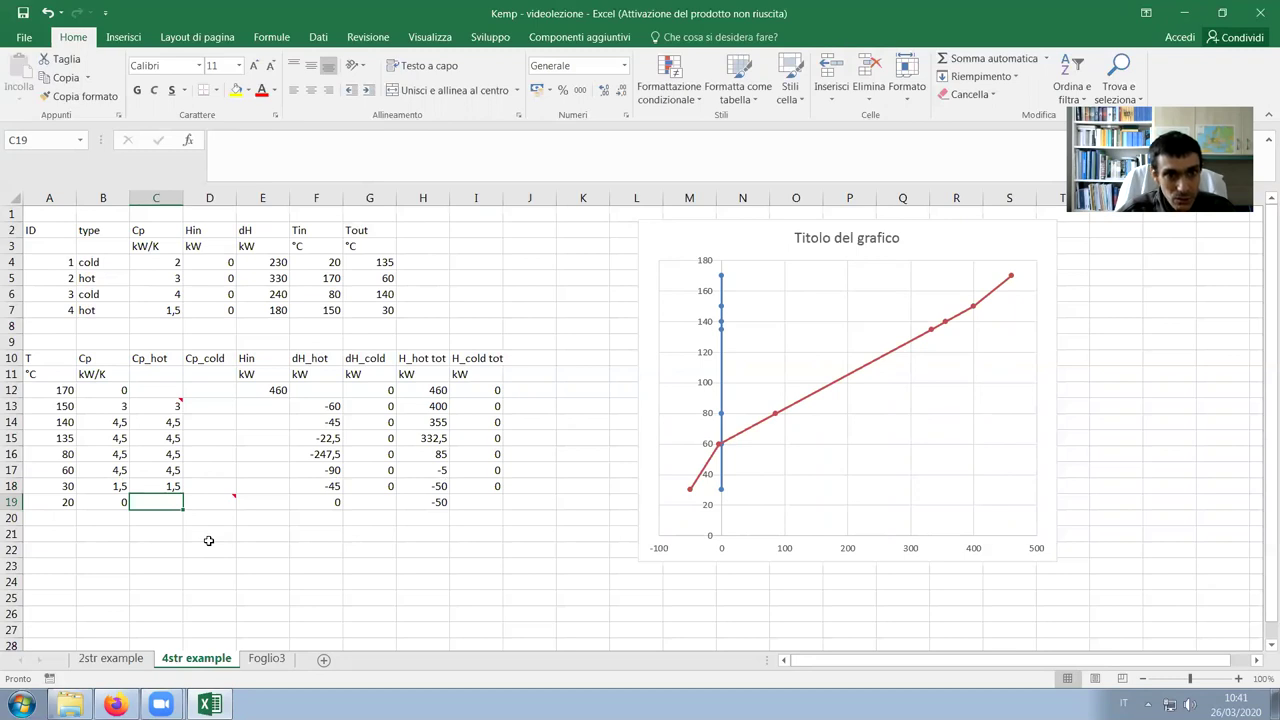
pyautogui.write('0')
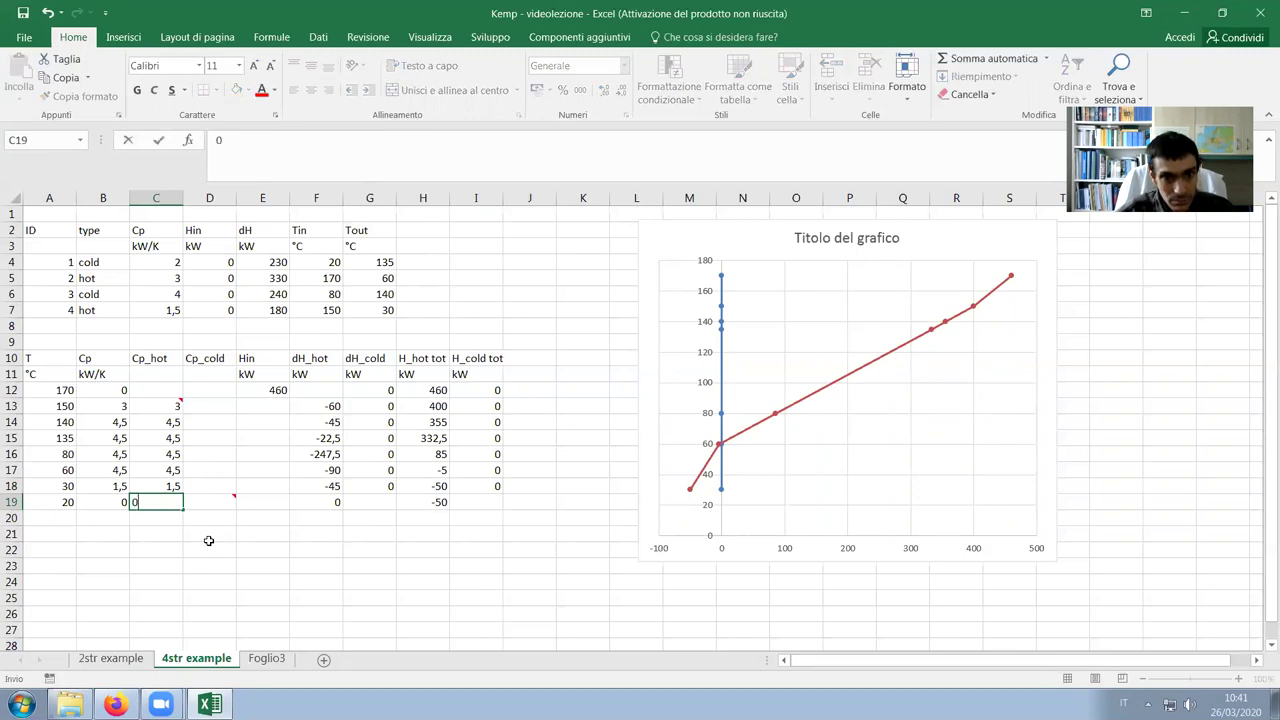
pyautogui.press('Return')
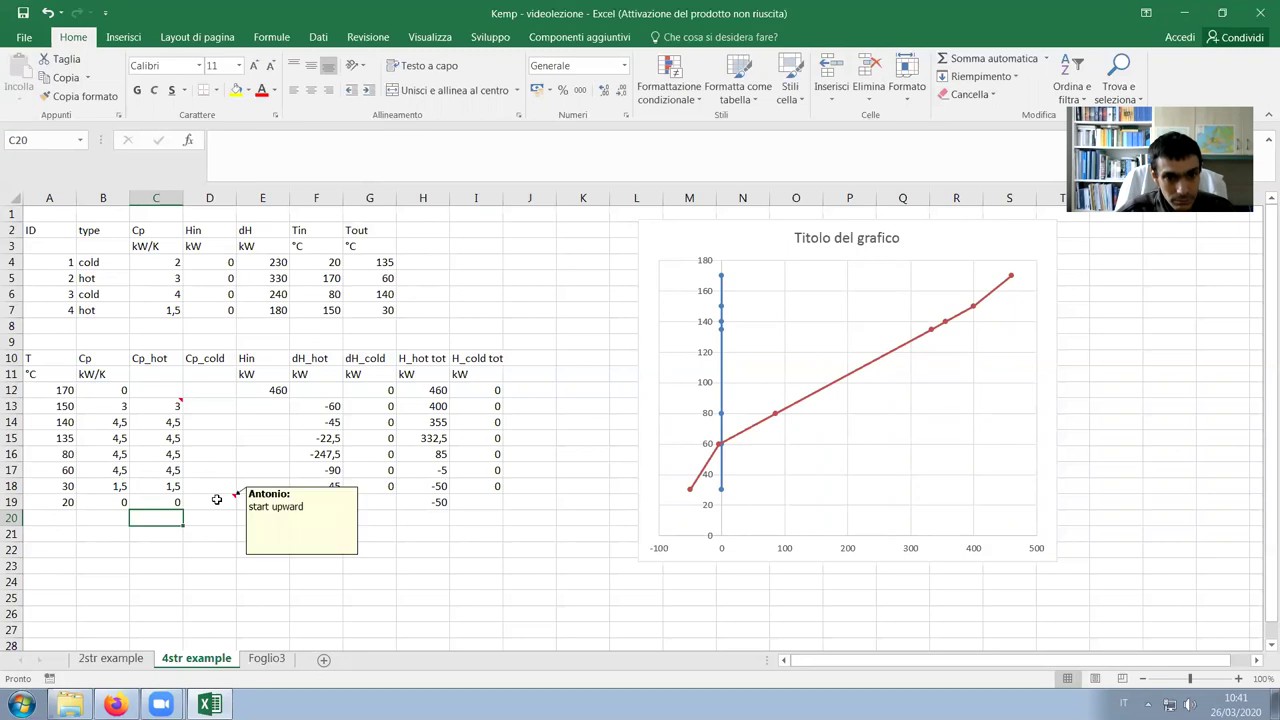
# Enter cold stream 1's Cp of 2 as Cp_cold in D19, the 20 °C row
pyautogui.click(216, 499)
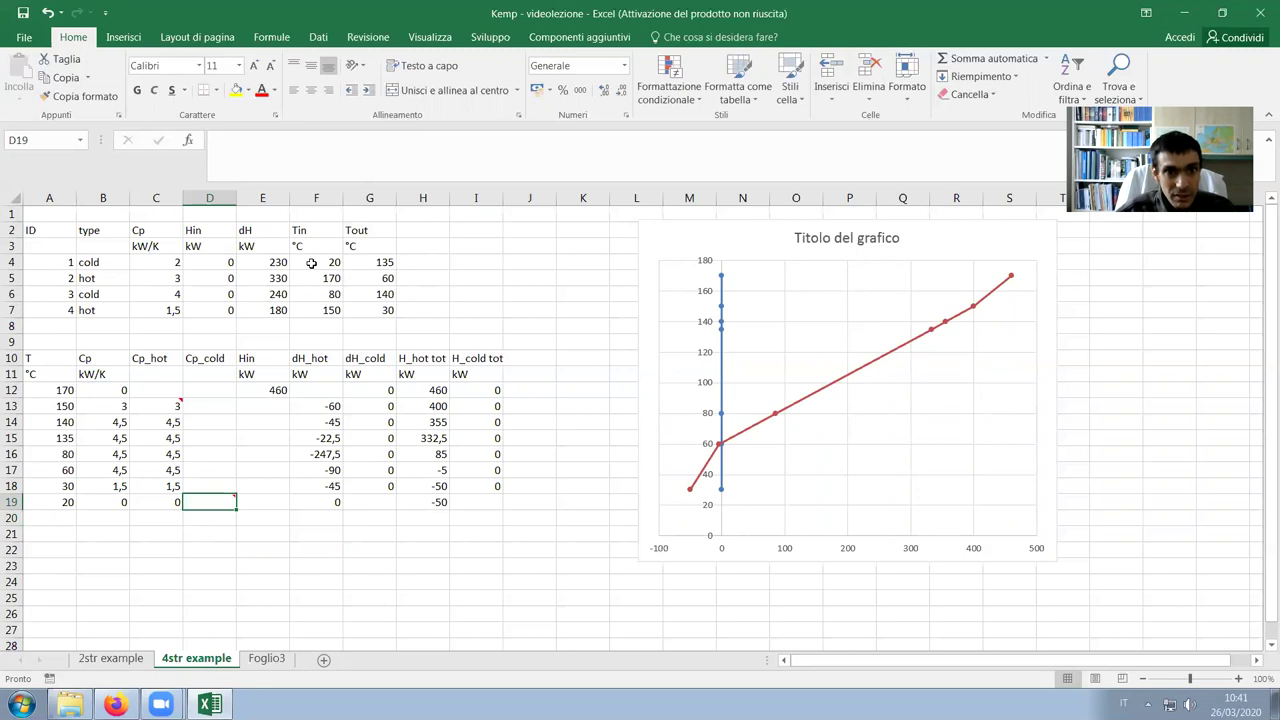
pyautogui.click(12, 262)
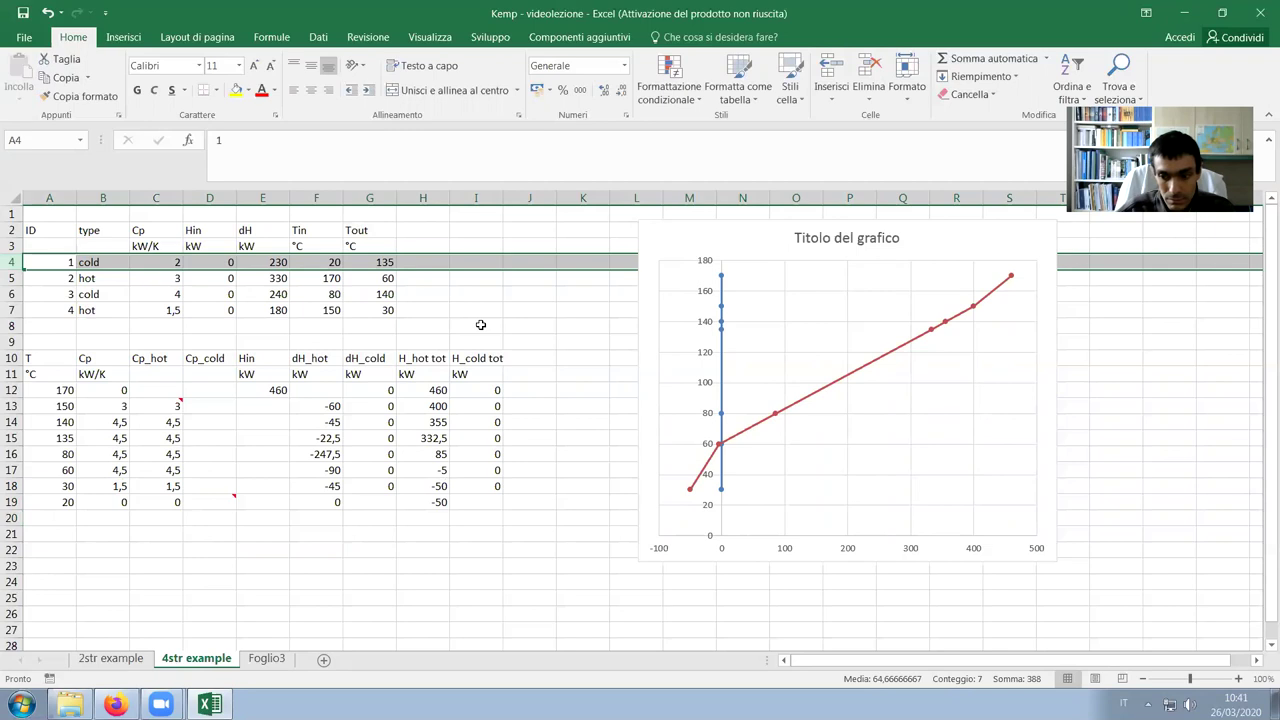
pyautogui.write('1')
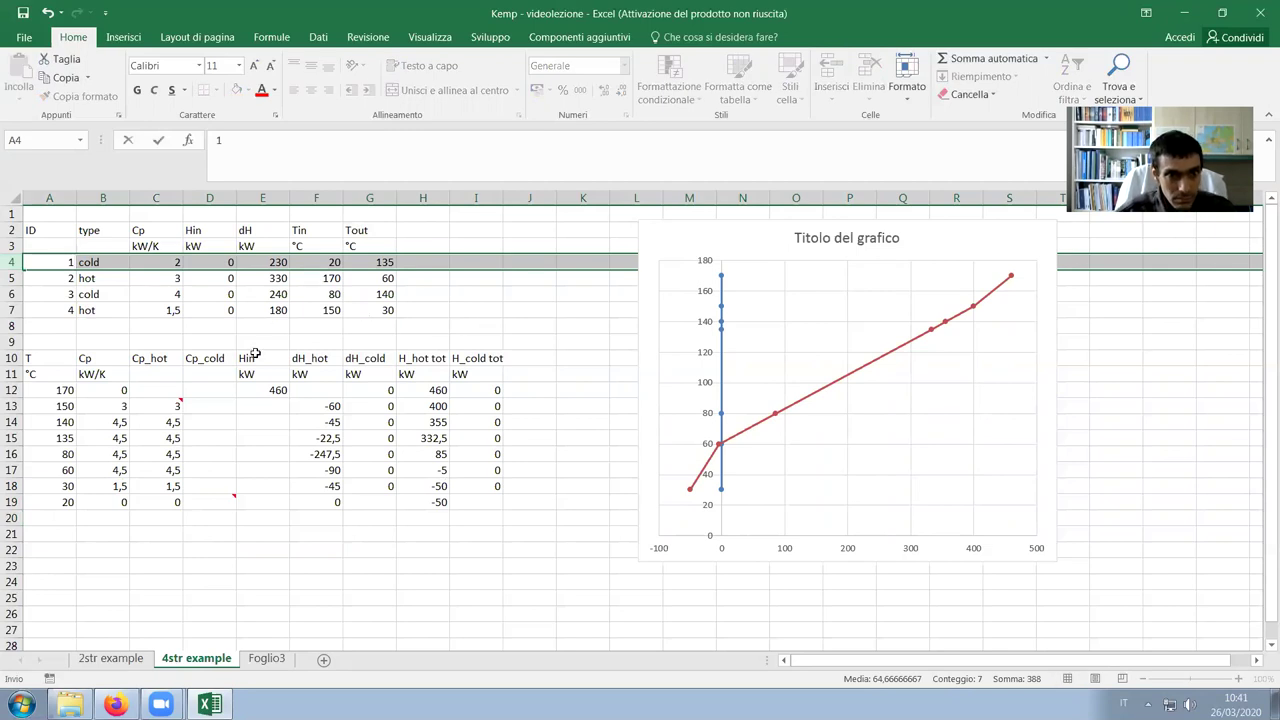
pyautogui.press('Escape')
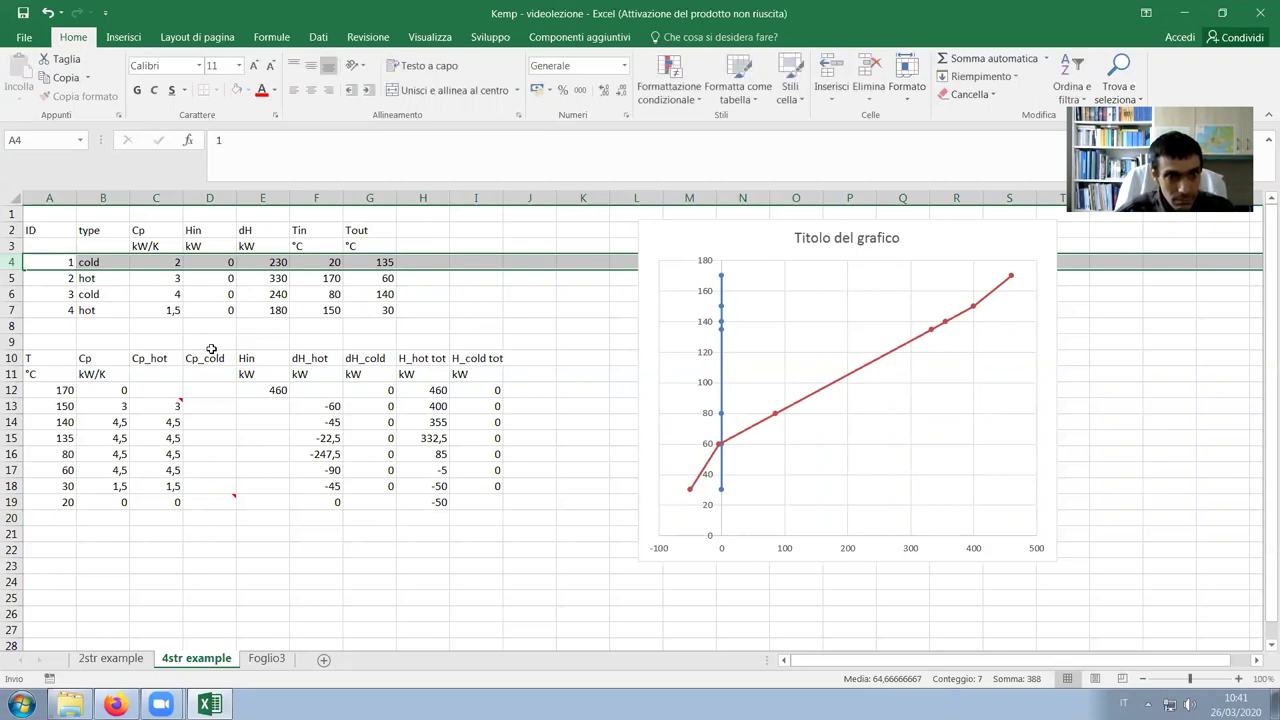
pyautogui.click(212, 501)
pyautogui.write('2')
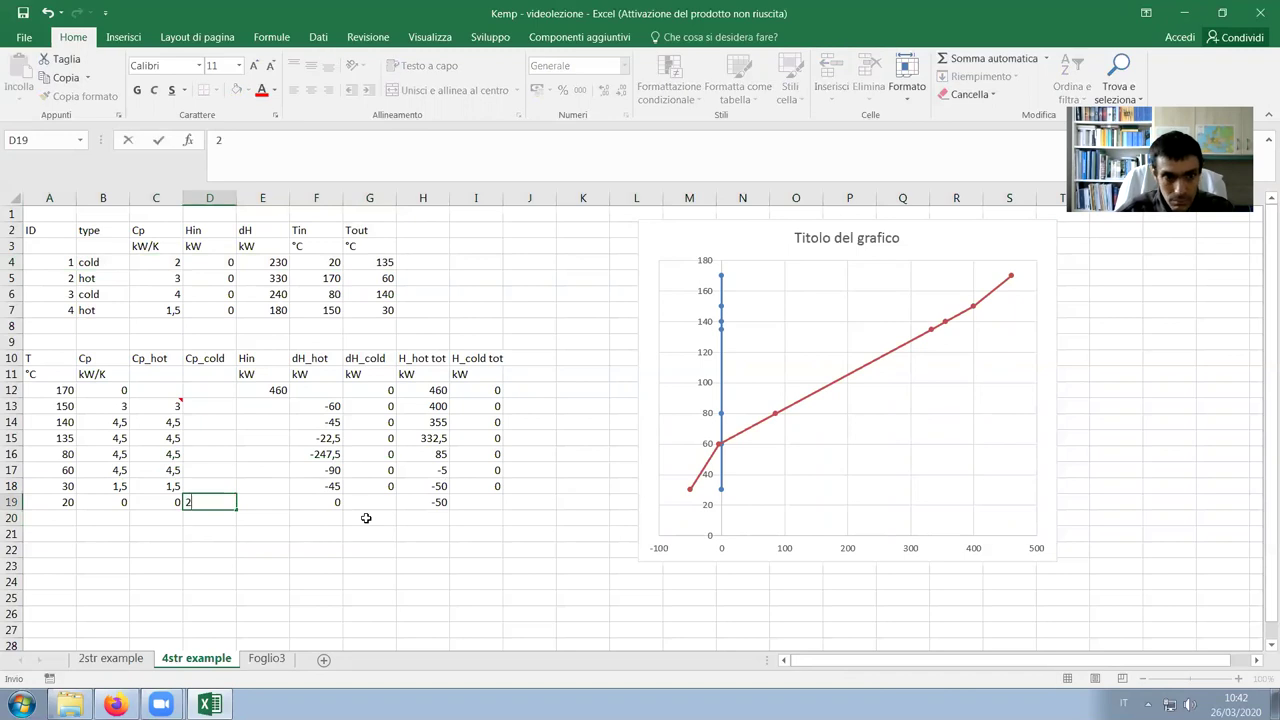
pyautogui.press('Up')
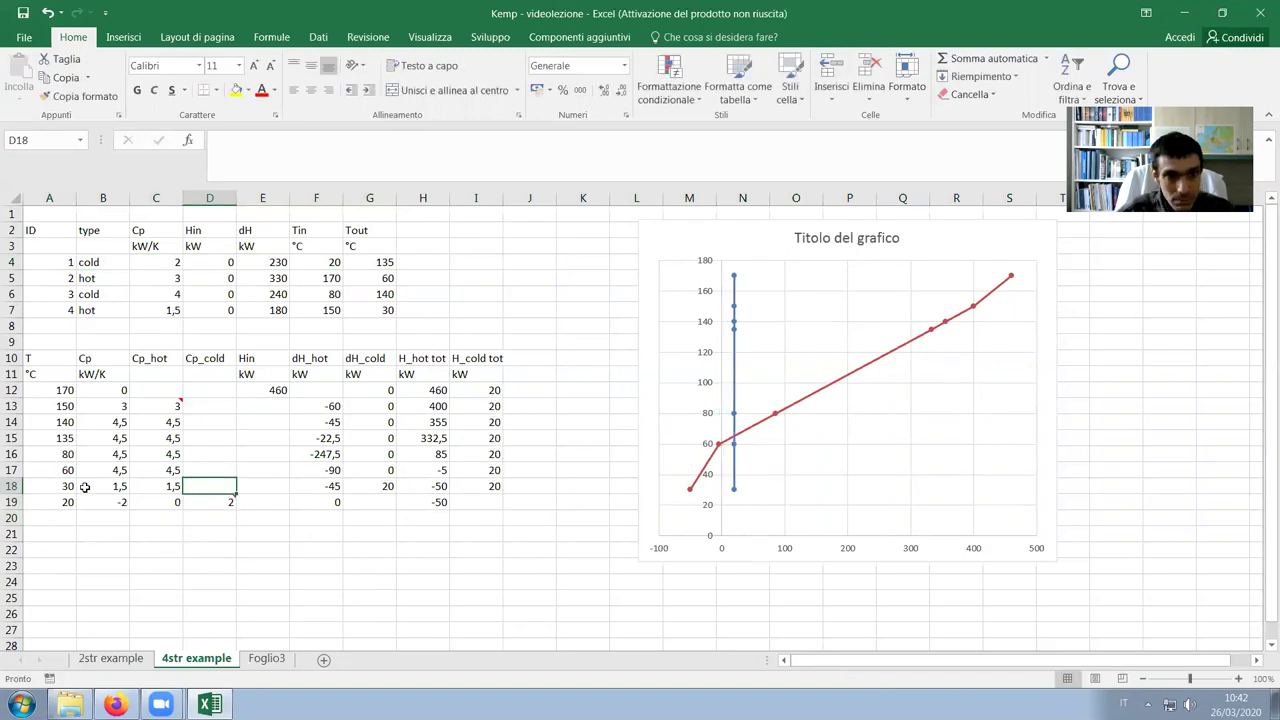
# Enter cold stream 1's Cp of 2 as Cp_cold in the 30 and 60 °C rows, D18 and D17
pyautogui.click(10, 261)
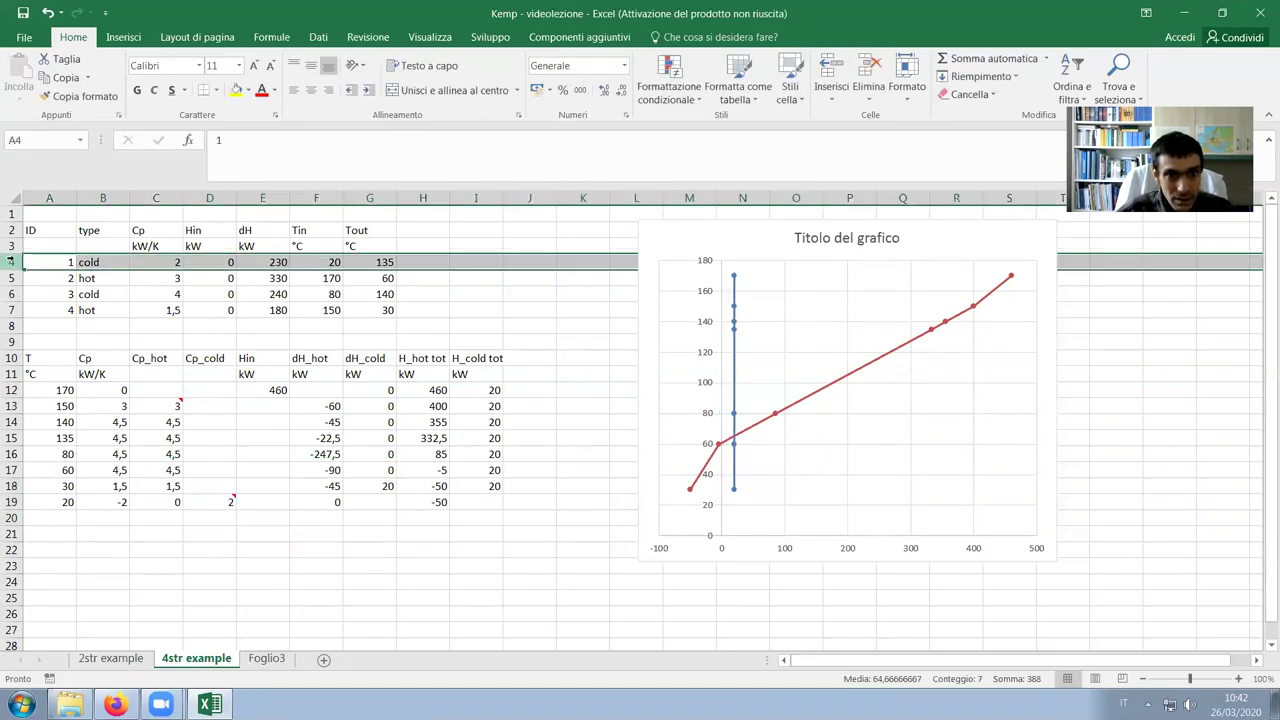
pyautogui.click(216, 487)
pyautogui.write('2')
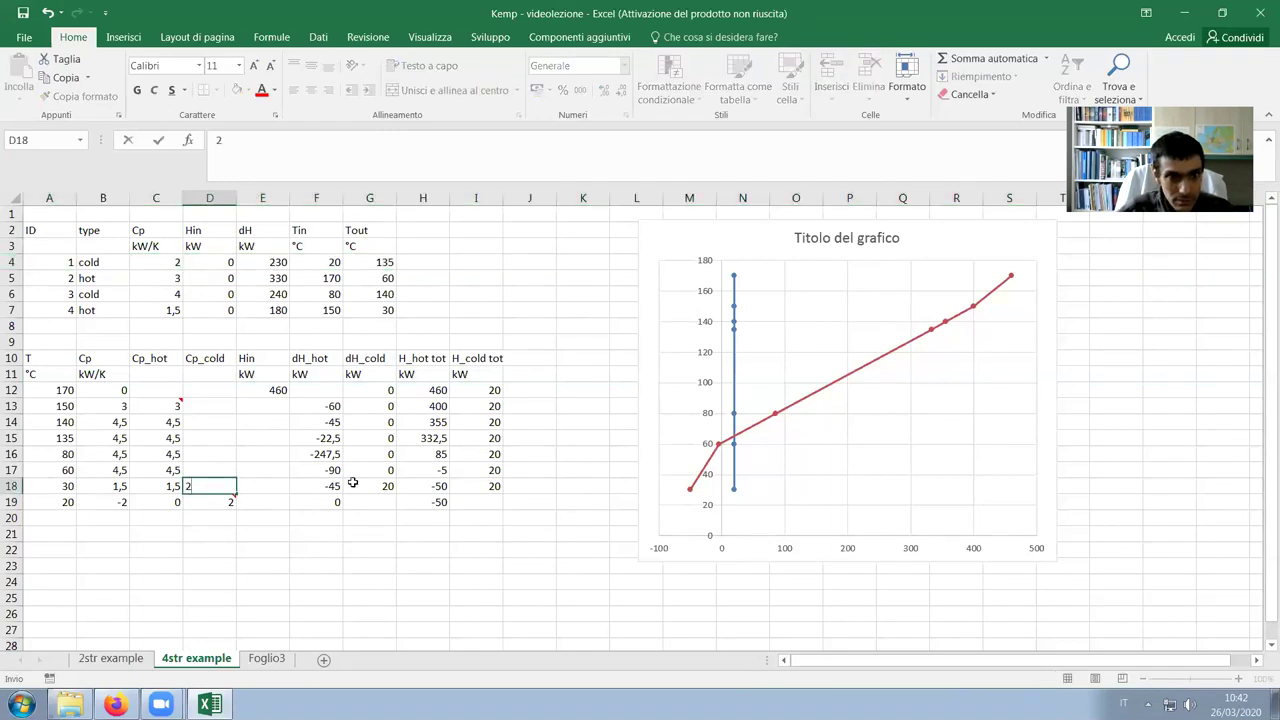
pyautogui.press('Up')
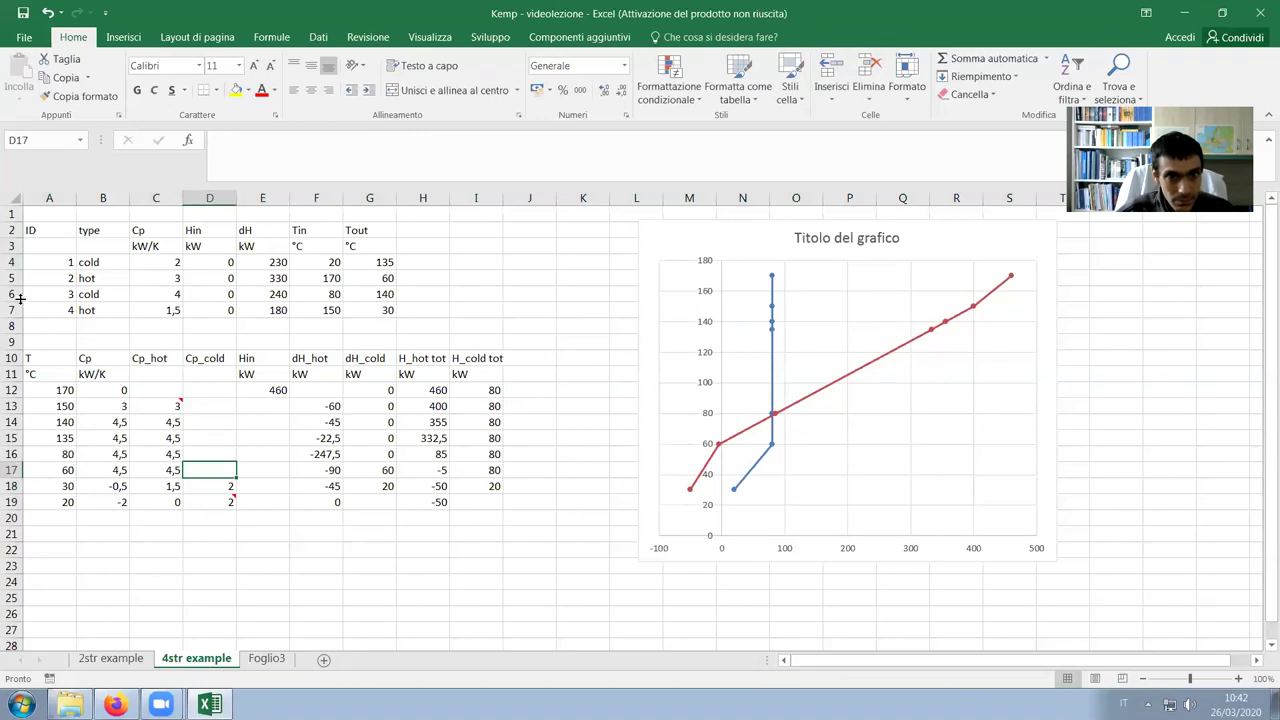
pyautogui.click(12, 294)
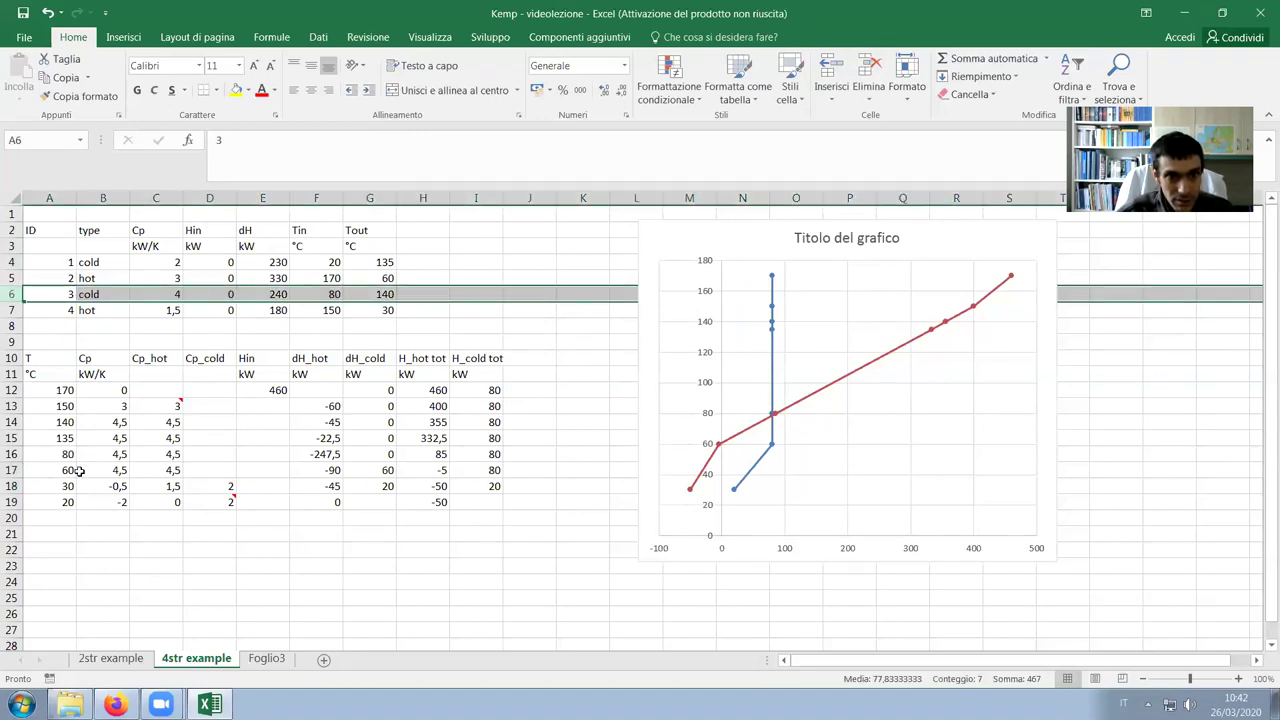
pyautogui.click(219, 469)
pyautogui.write('2')
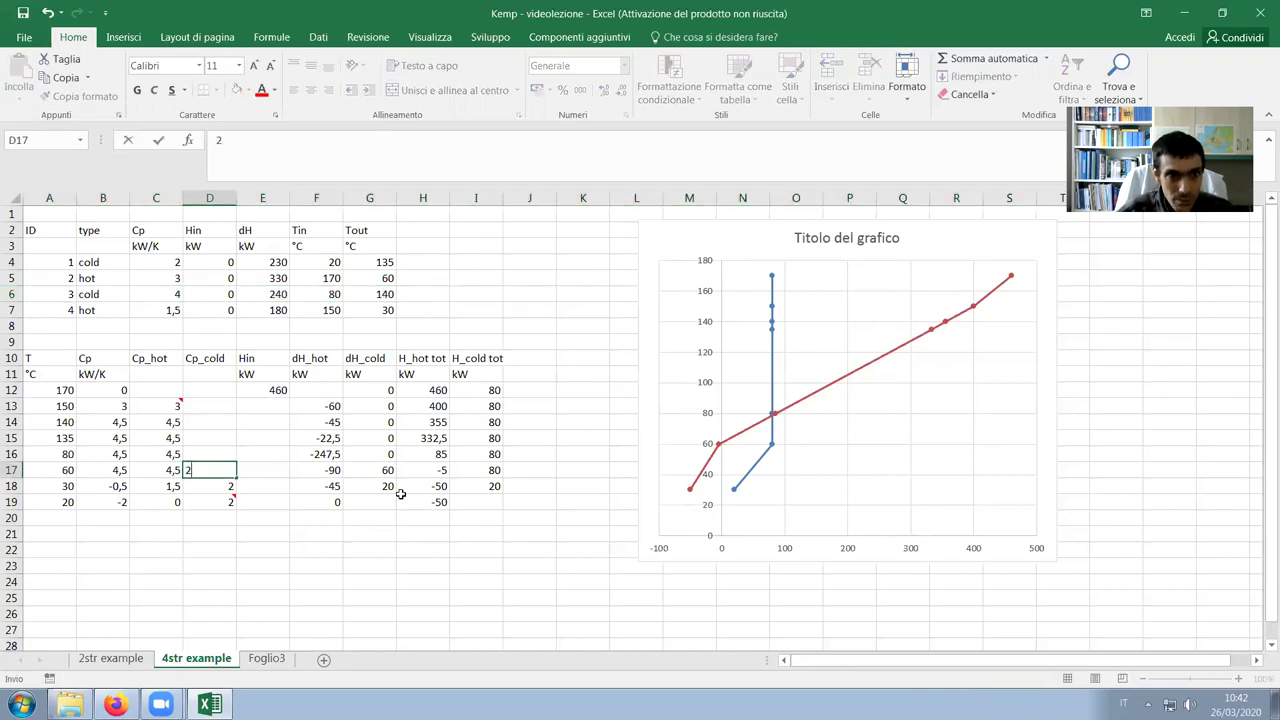
pyautogui.press('Up')
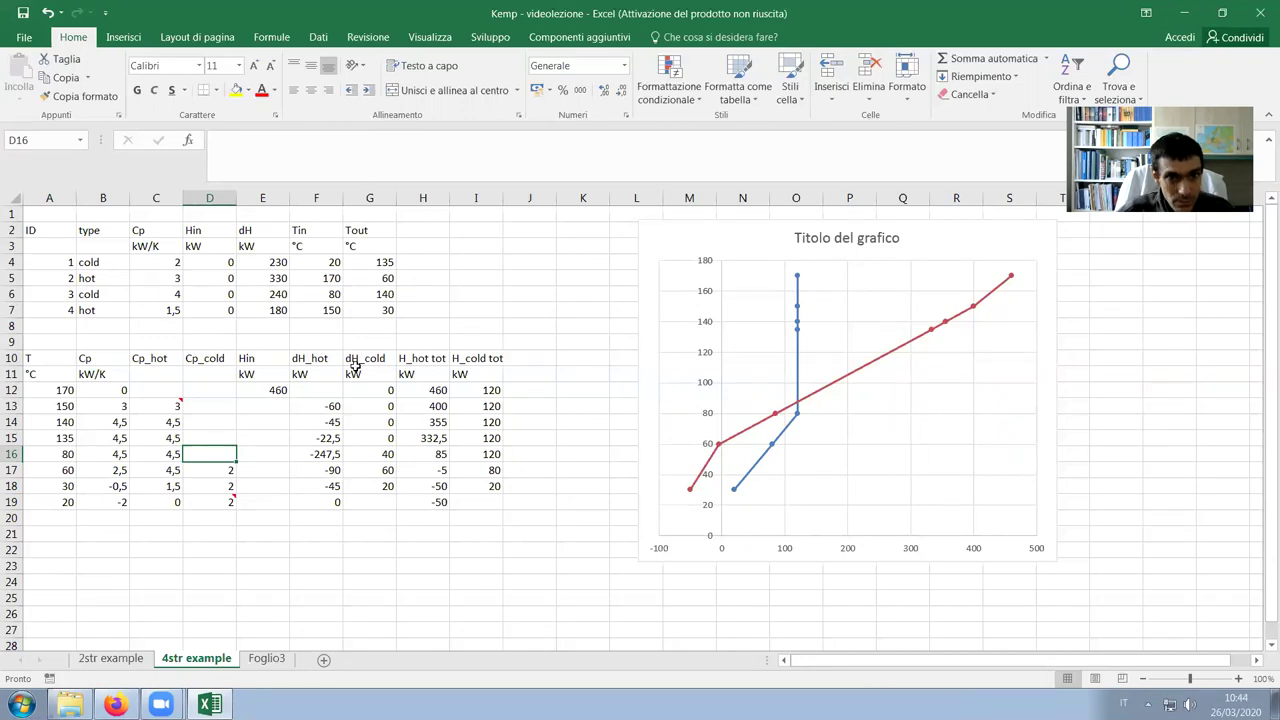
# Enter the combined Cp of cold streams 1 and 3, 6, as Cp_cold in D16, the 80 °C row
pyautogui.click(12, 294)
pyautogui.keyDown('ctrl'); pyautogui.click(12, 262); pyautogui.keyUp('ctrl')
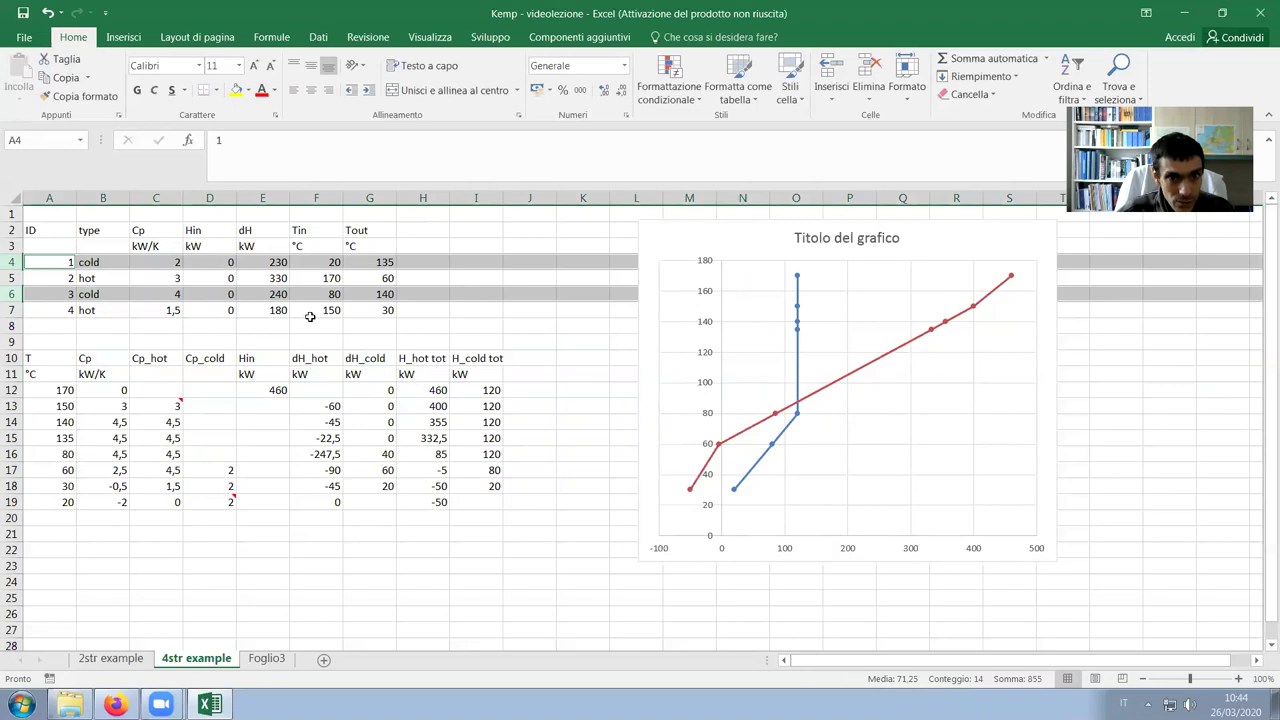
pyautogui.click(220, 455)
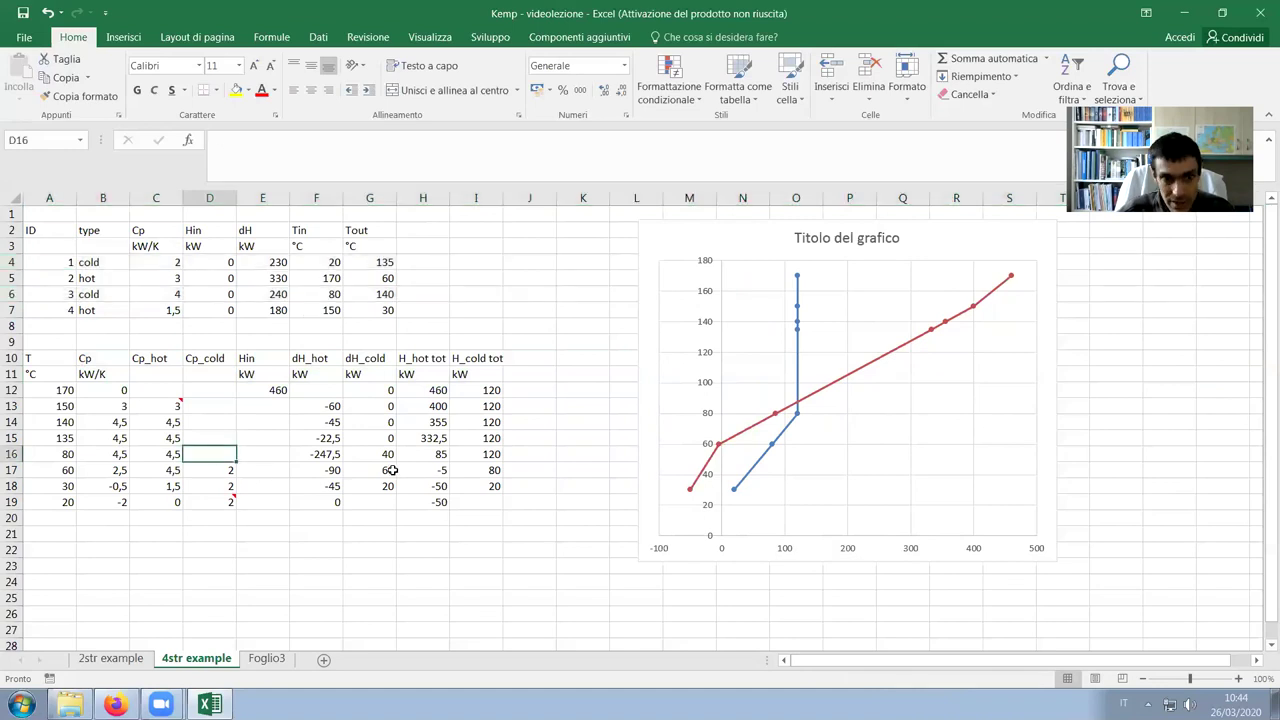
pyautogui.write('6')
pyautogui.press('Up')
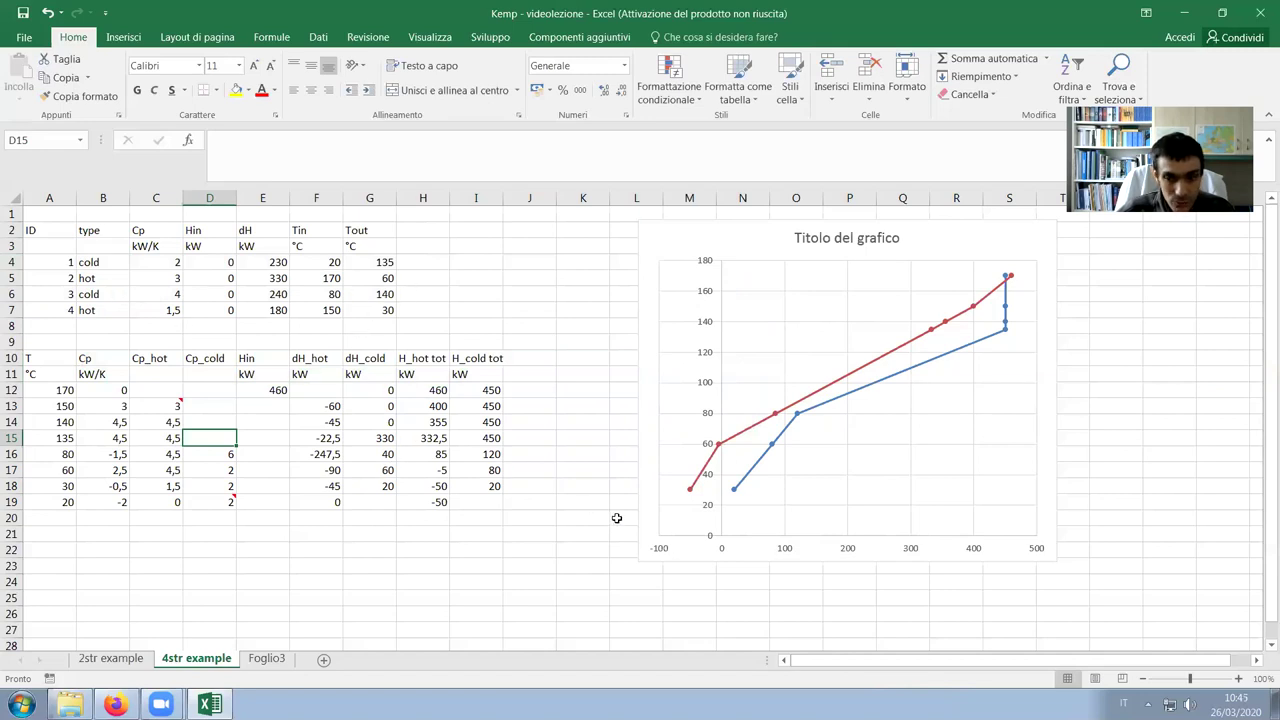
# Complete the Cp_cold column with 4 in the 135 and 140 °C rows and 0 in the 150 °C row
pyautogui.write('4')
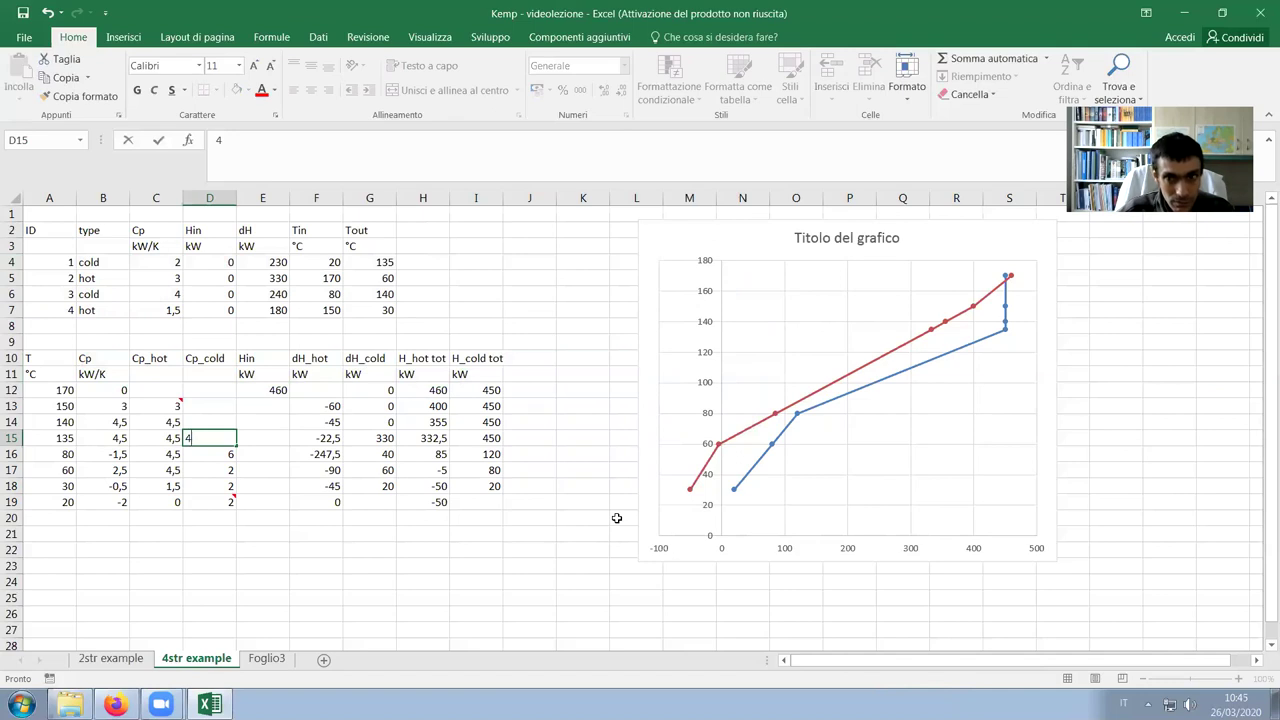
pyautogui.press('Up')
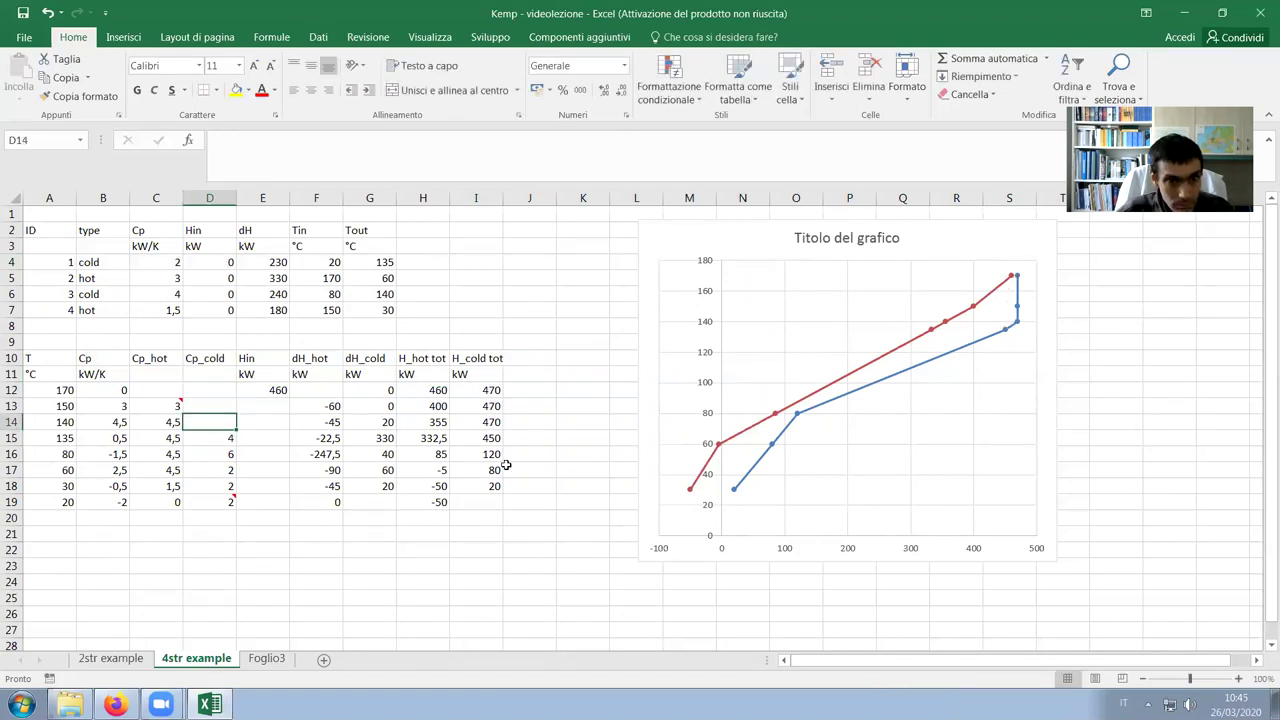
pyautogui.write('4')
pyautogui.press('Up')
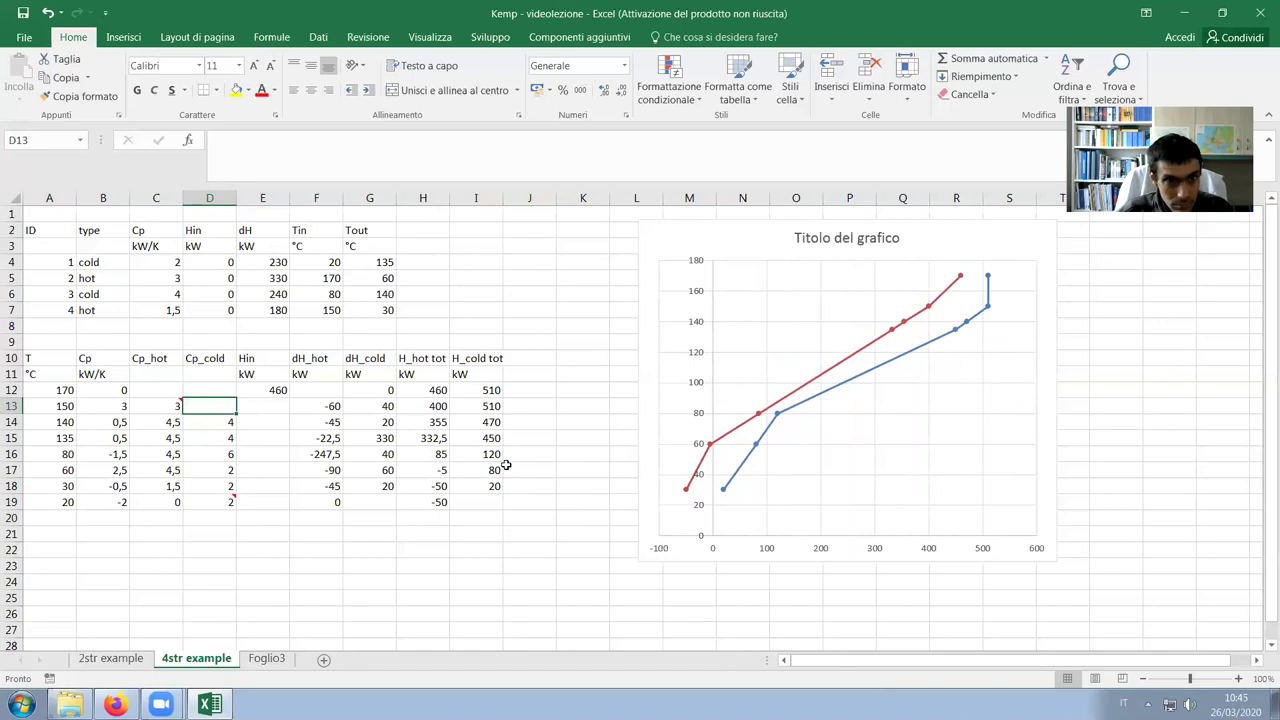
pyautogui.write('0')
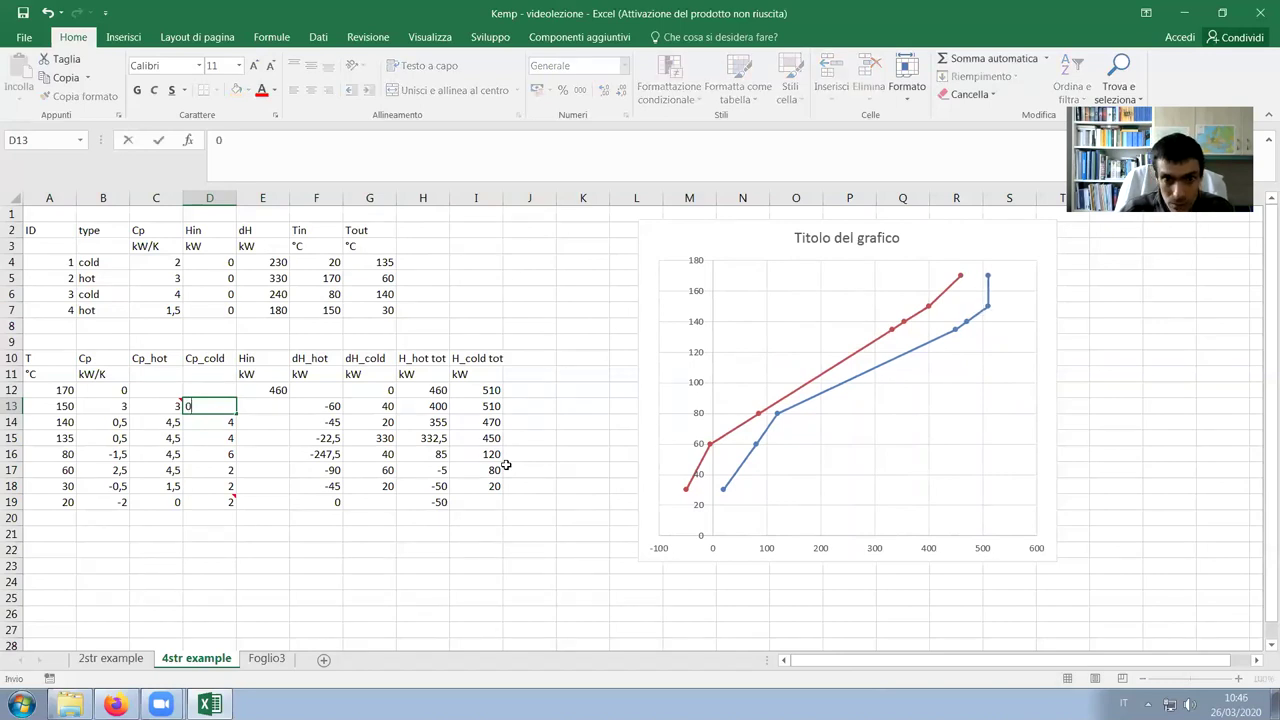
pyautogui.press('Up')
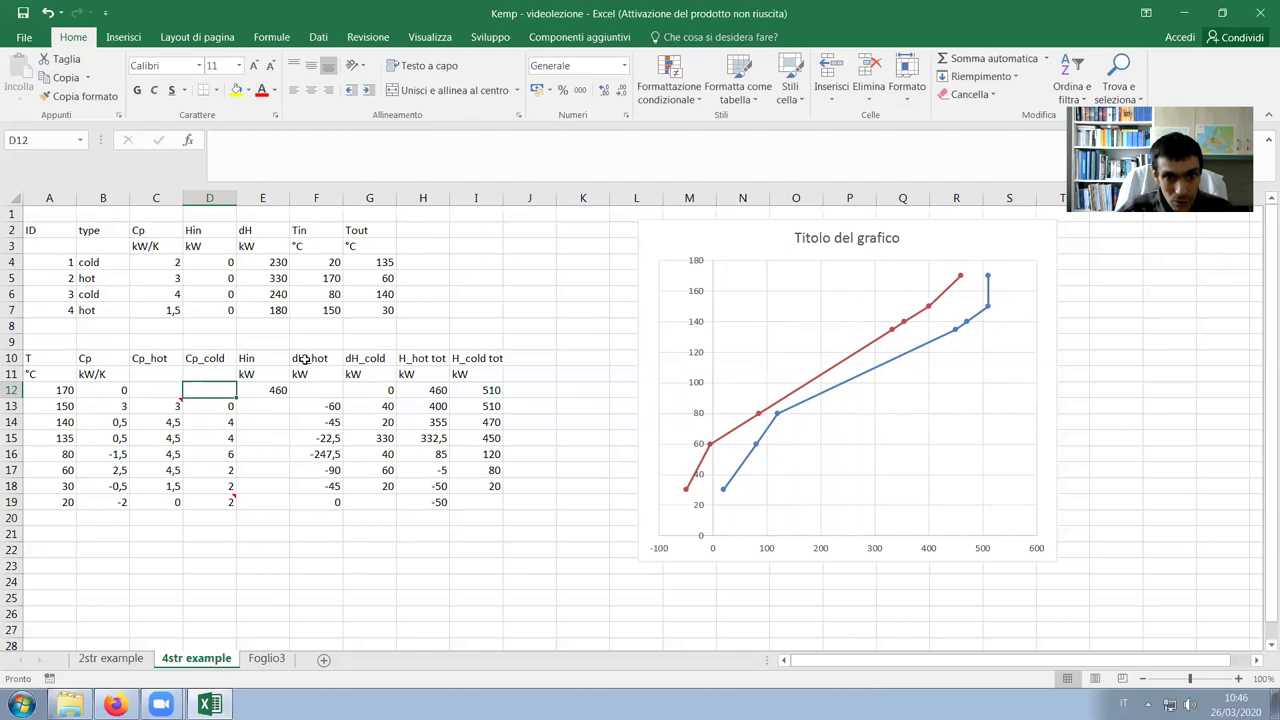
# Examine the dH_hot formulas in F13 and F14, the dH_cold formula in G18, and the H_hot tot and H_cold tot columns
pyautogui.click(325, 406)
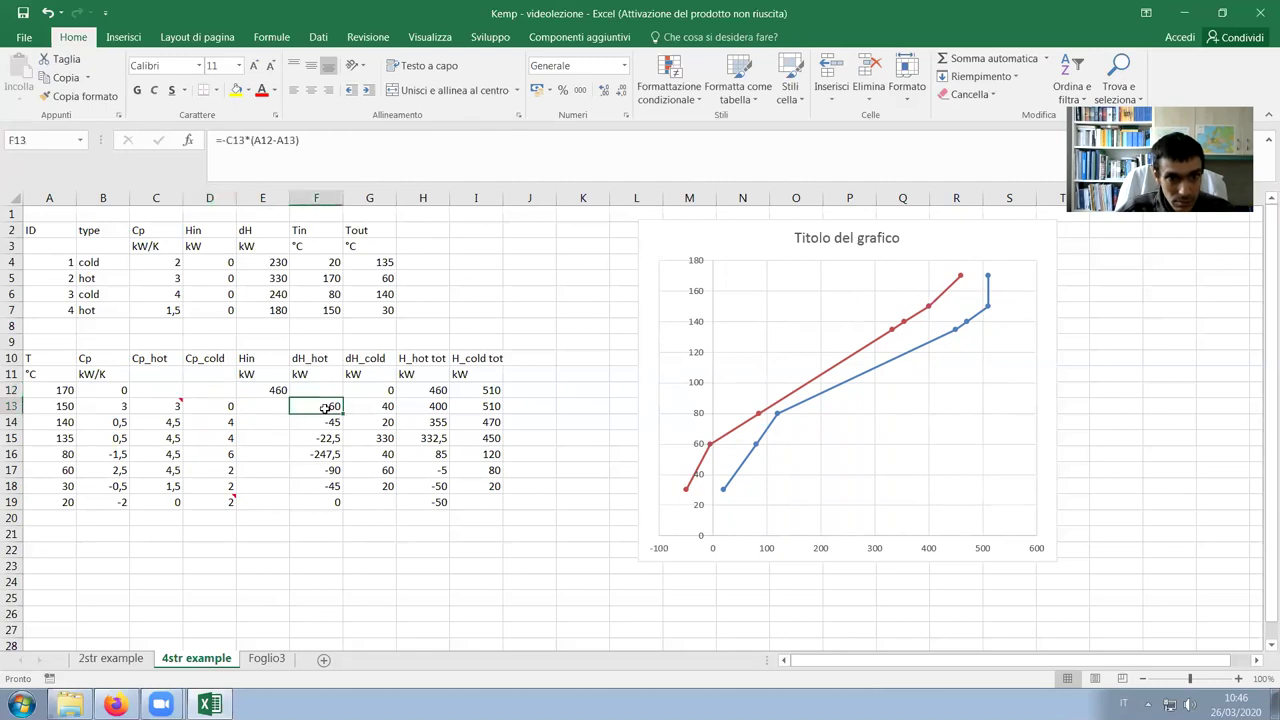
pyautogui.doubleClick(325, 406)
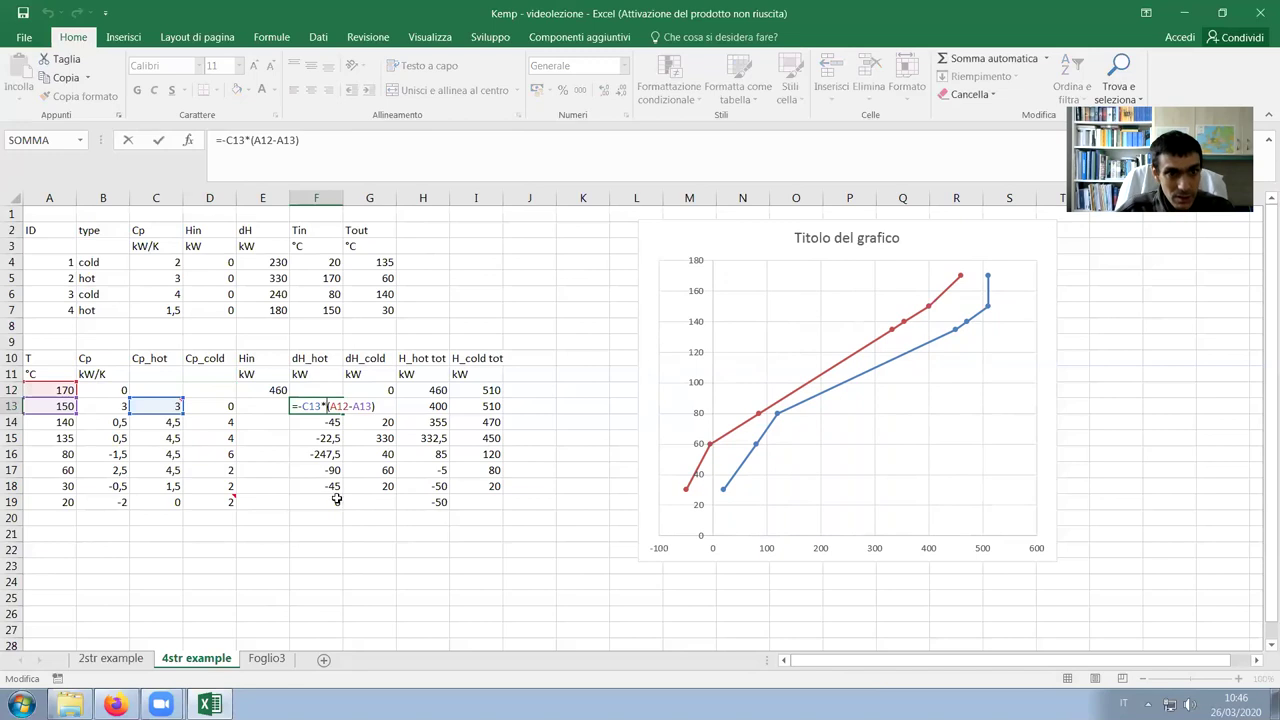
pyautogui.press('Escape')
pyautogui.doubleClick(328, 422)
pyautogui.press('Escape')
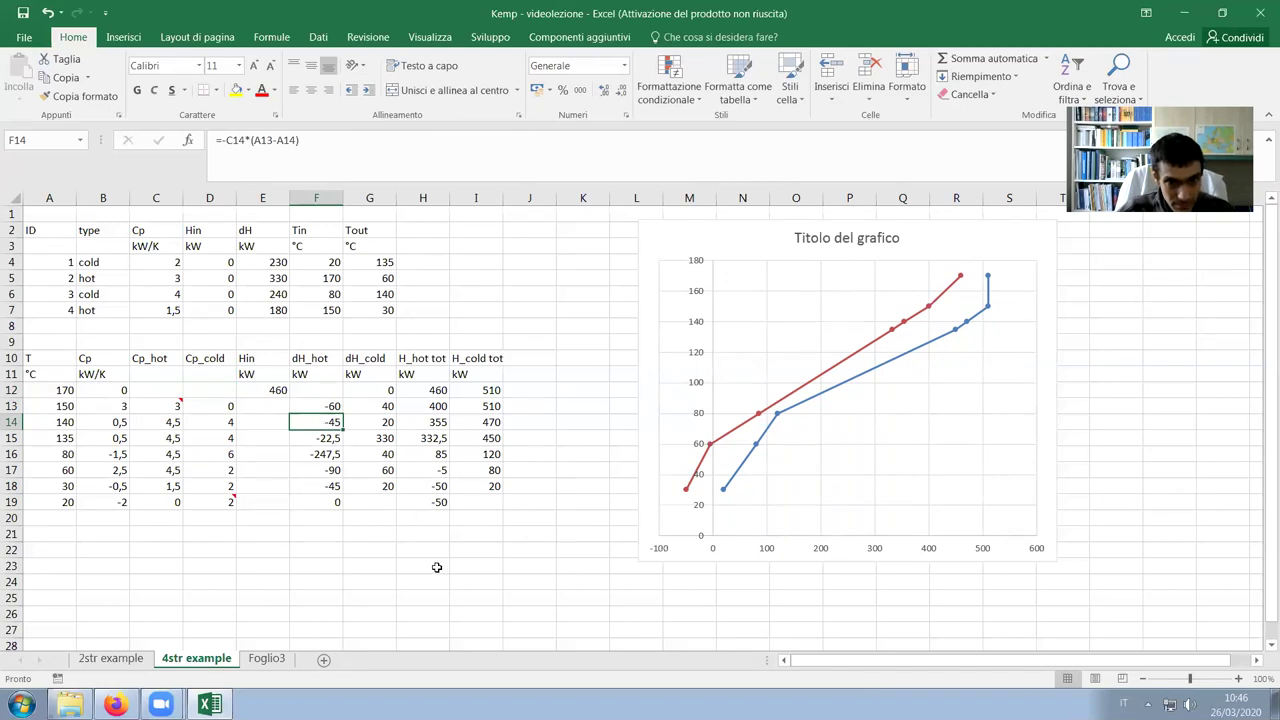
pyautogui.doubleClick(372, 488)
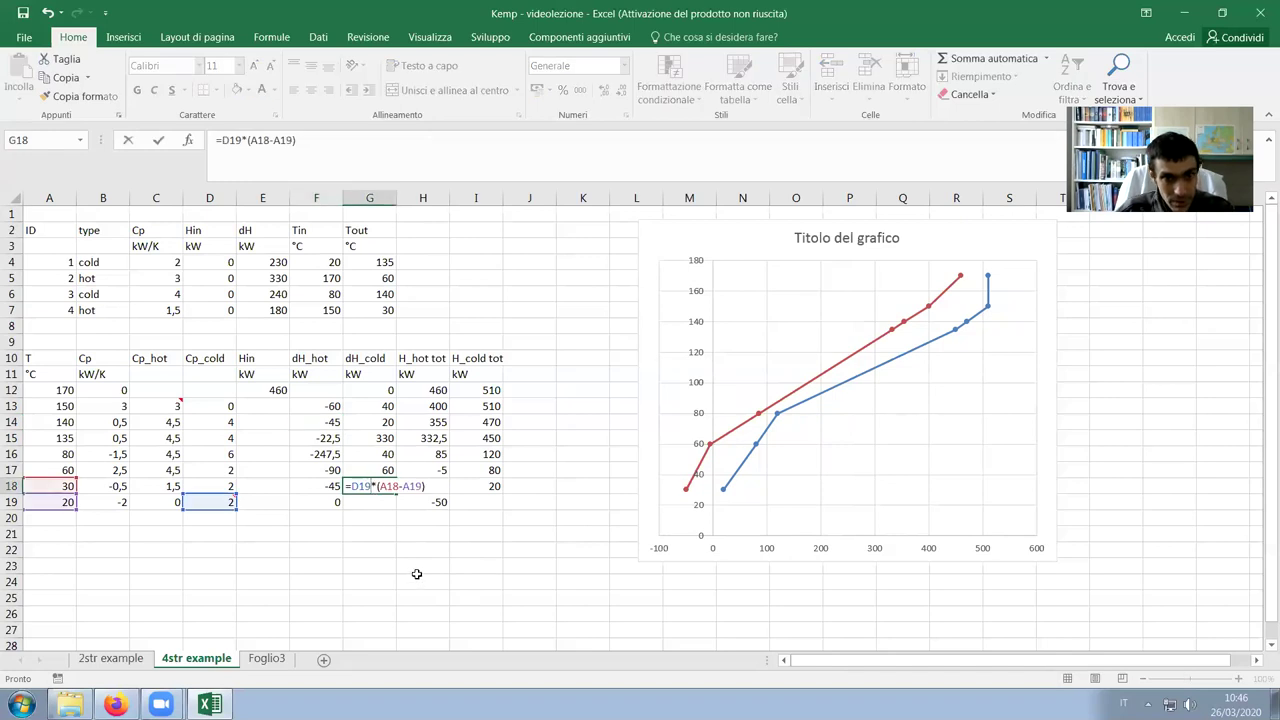
pyautogui.press('Escape')
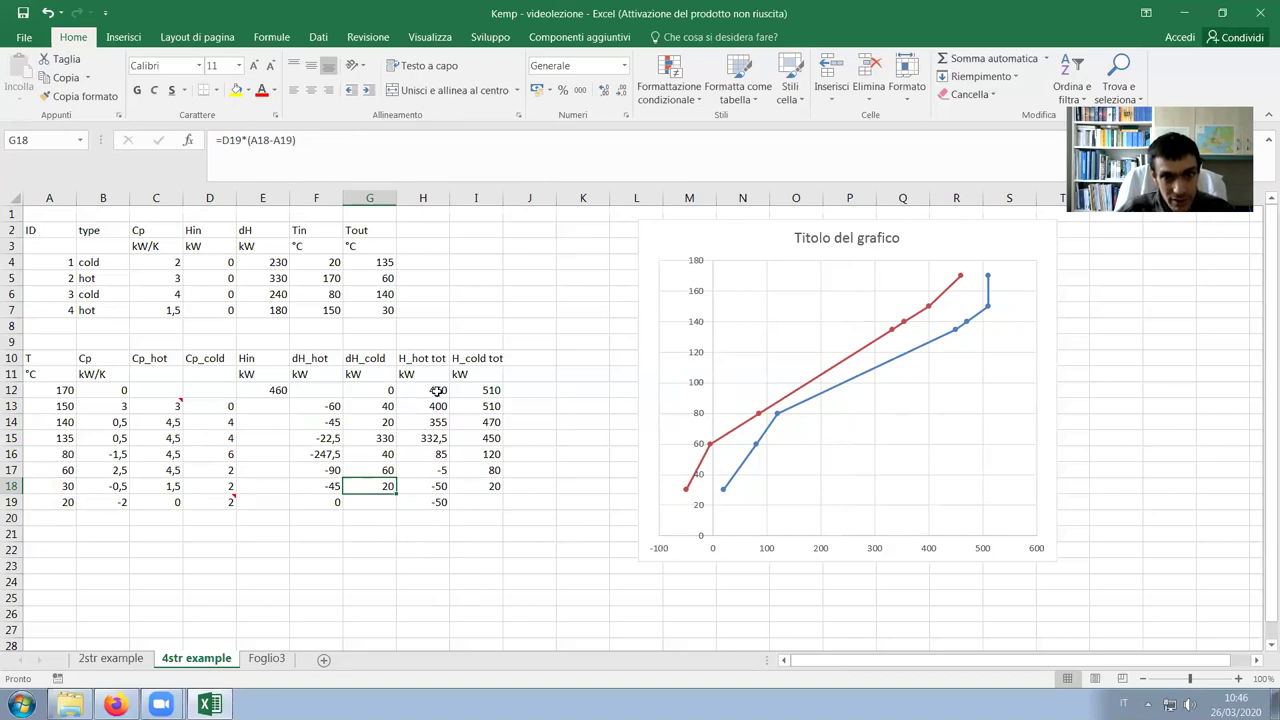
pyautogui.moveTo(437, 390); pyautogui.dragTo(436, 503)
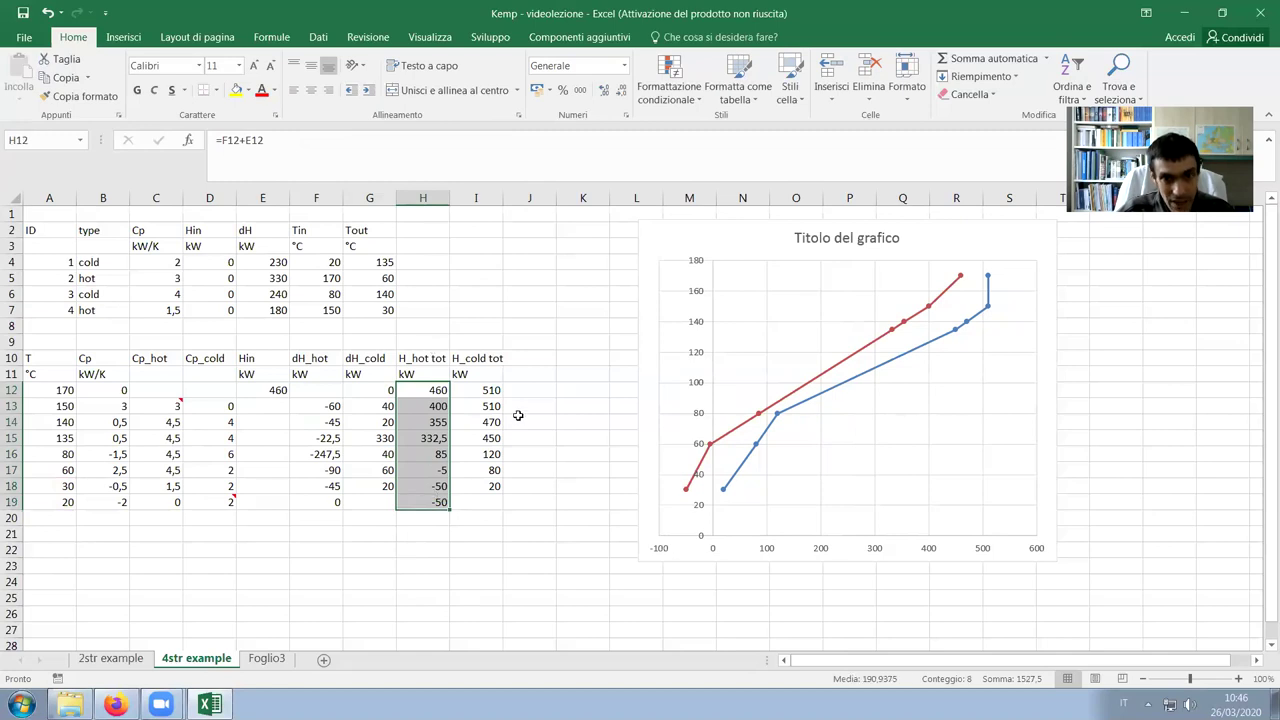
pyautogui.moveTo(490, 396); pyautogui.dragTo(492, 488)
pyautogui.click(513, 531)
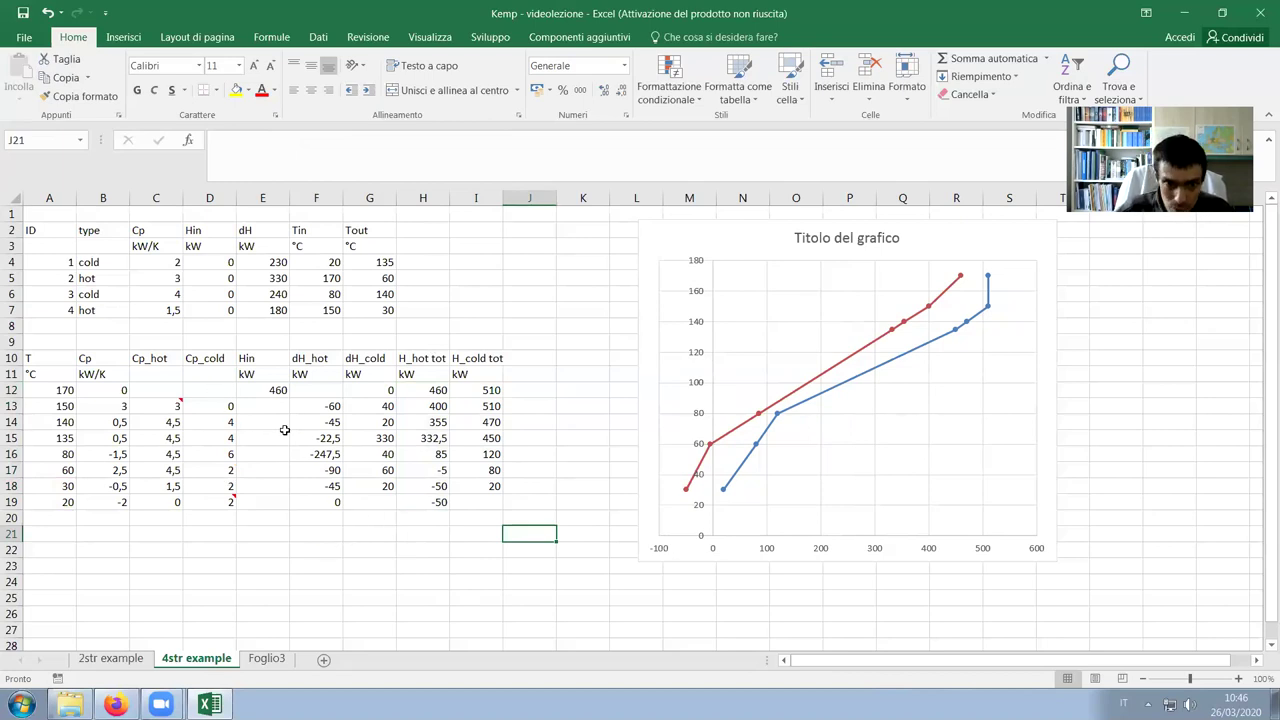
# Try Hin values of 400 and 450 kW in E12 to shift the hot composite curve horizontally
pyautogui.click(270, 390)
pyautogui.write('4')
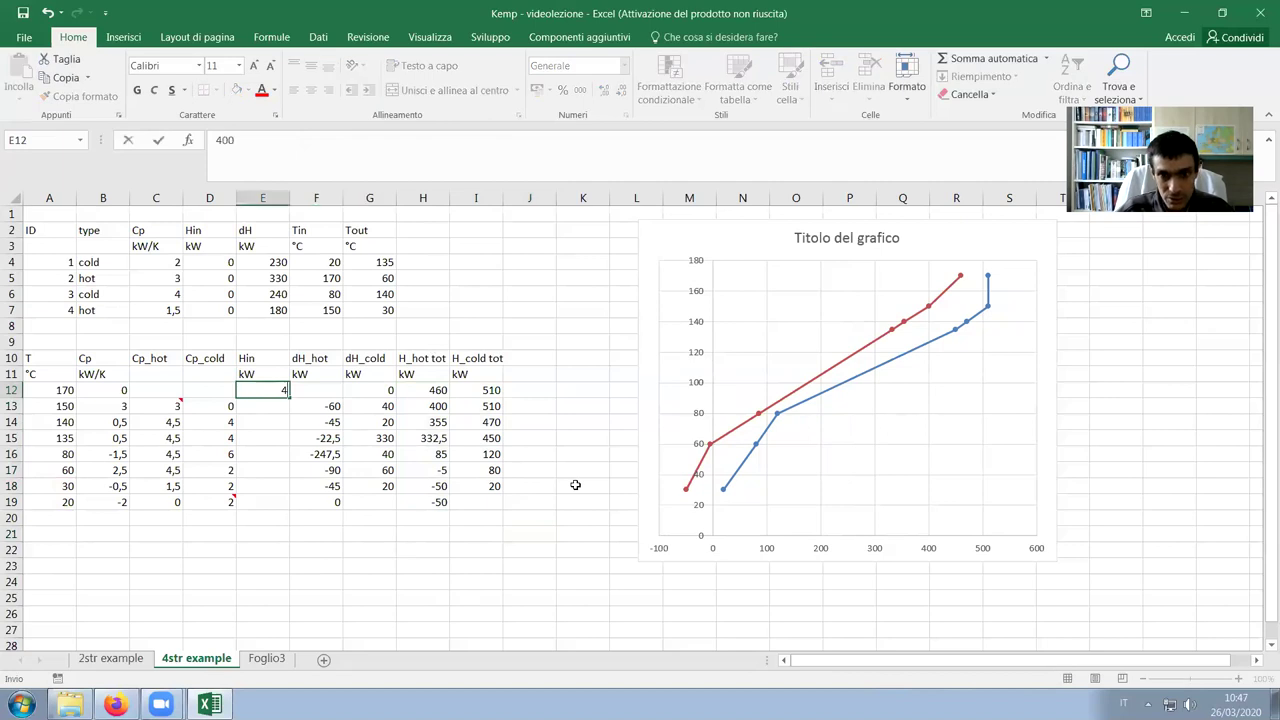
pyautogui.write('00')
pyautogui.press('Return')
pyautogui.press('Up')
pyautogui.write('450')
pyautogui.press('Return')
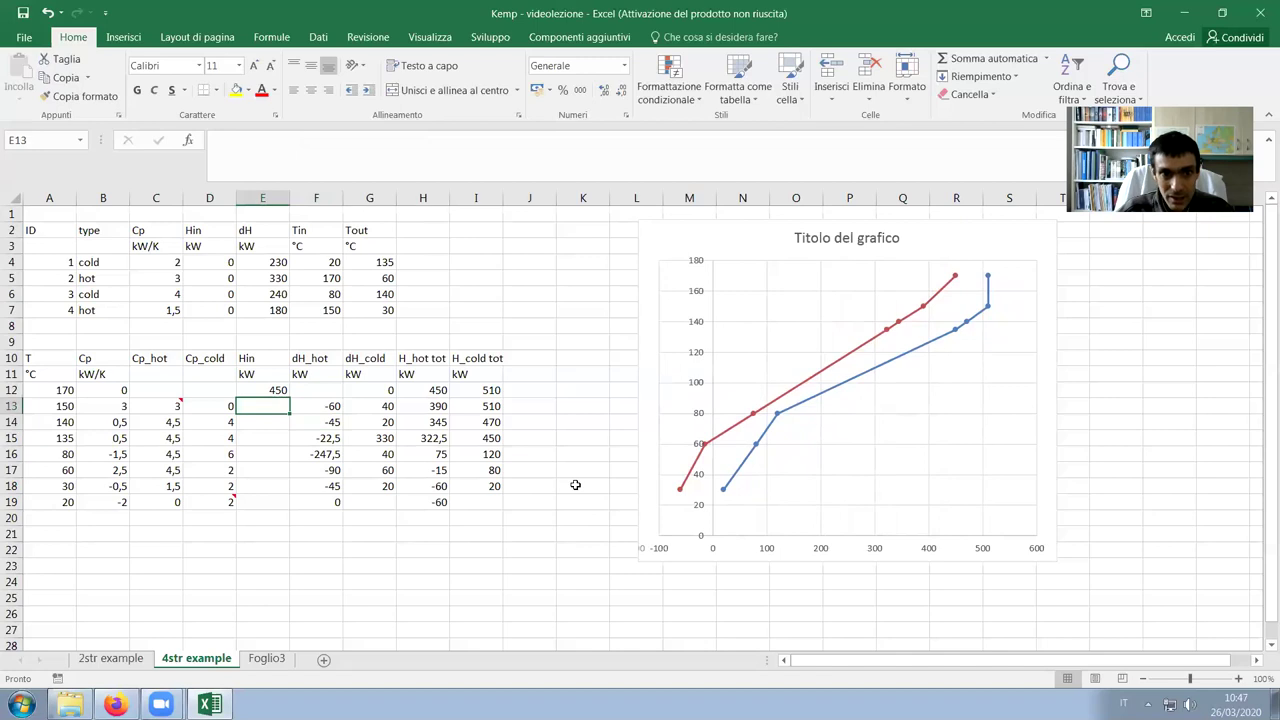
# Try Hin values of 300, 400 and 450 kW in E12 to compare the hot curve's distance from the cold curve
pyautogui.press('Up')
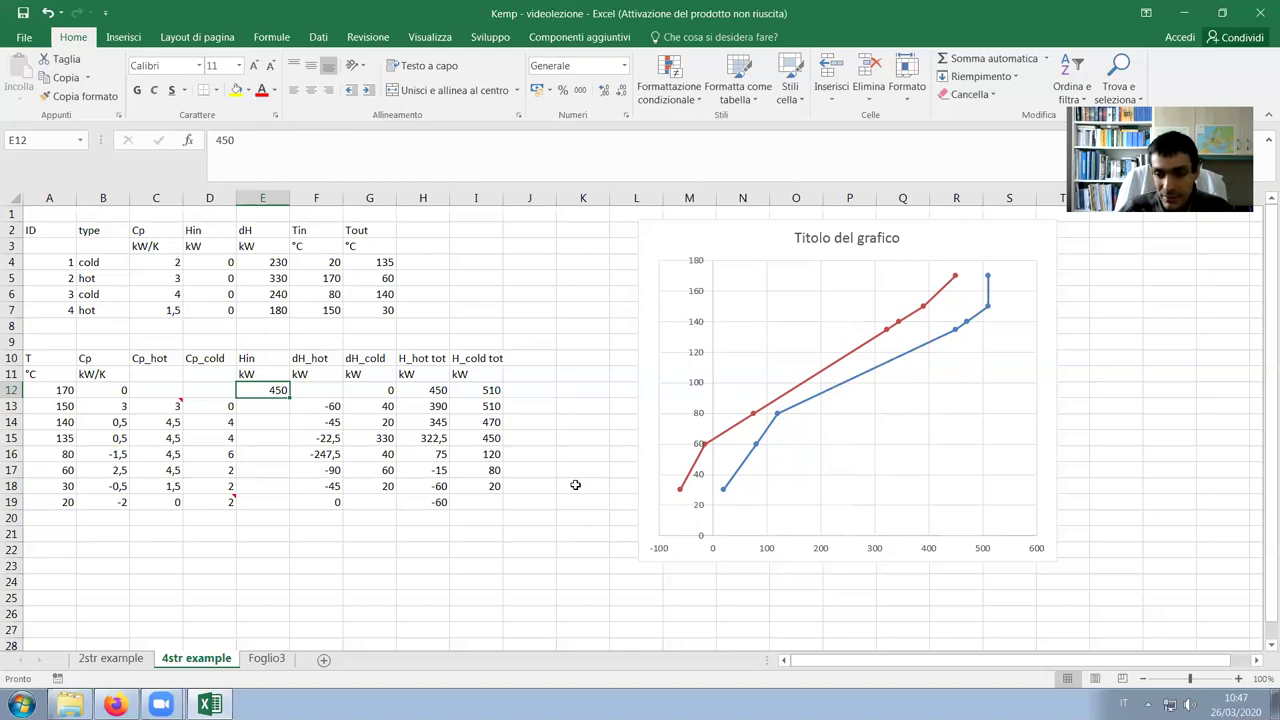
pyautogui.write('300')
pyautogui.press('Return')
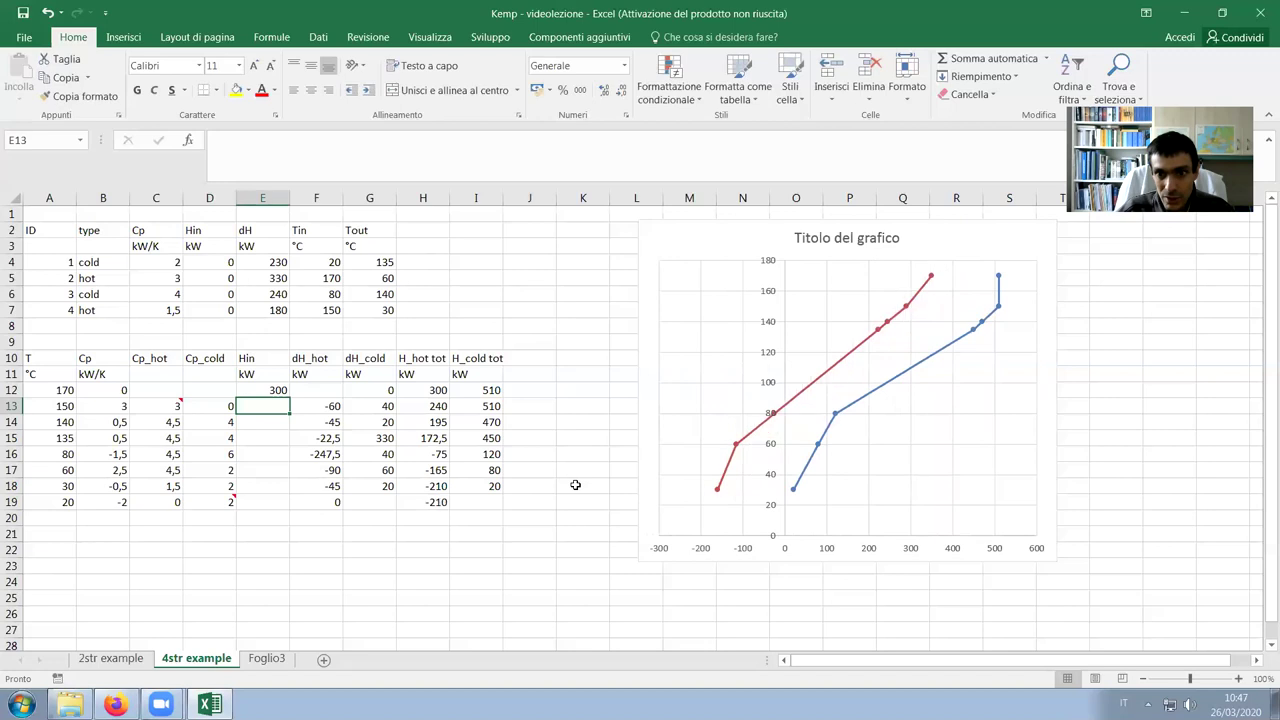
pyautogui.press('Up')
pyautogui.write('400')
pyautogui.press('Return')
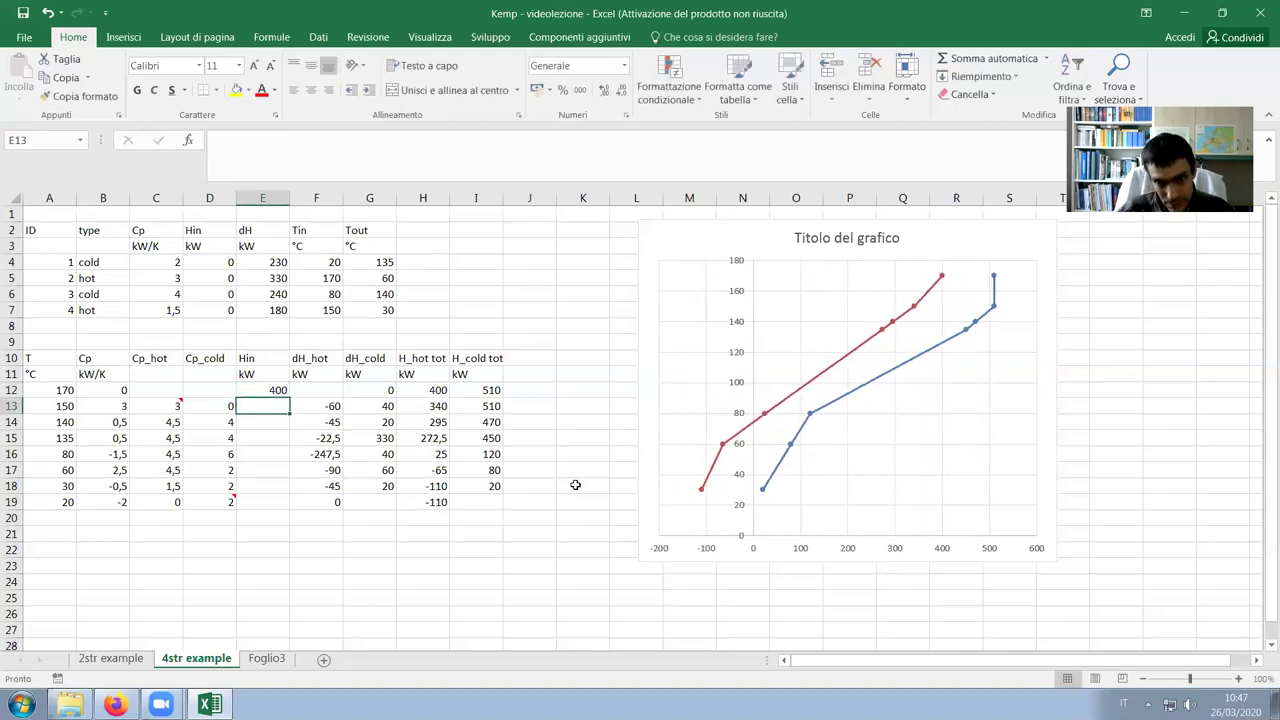
pyautogui.press('Up')
pyautogui.write('4')
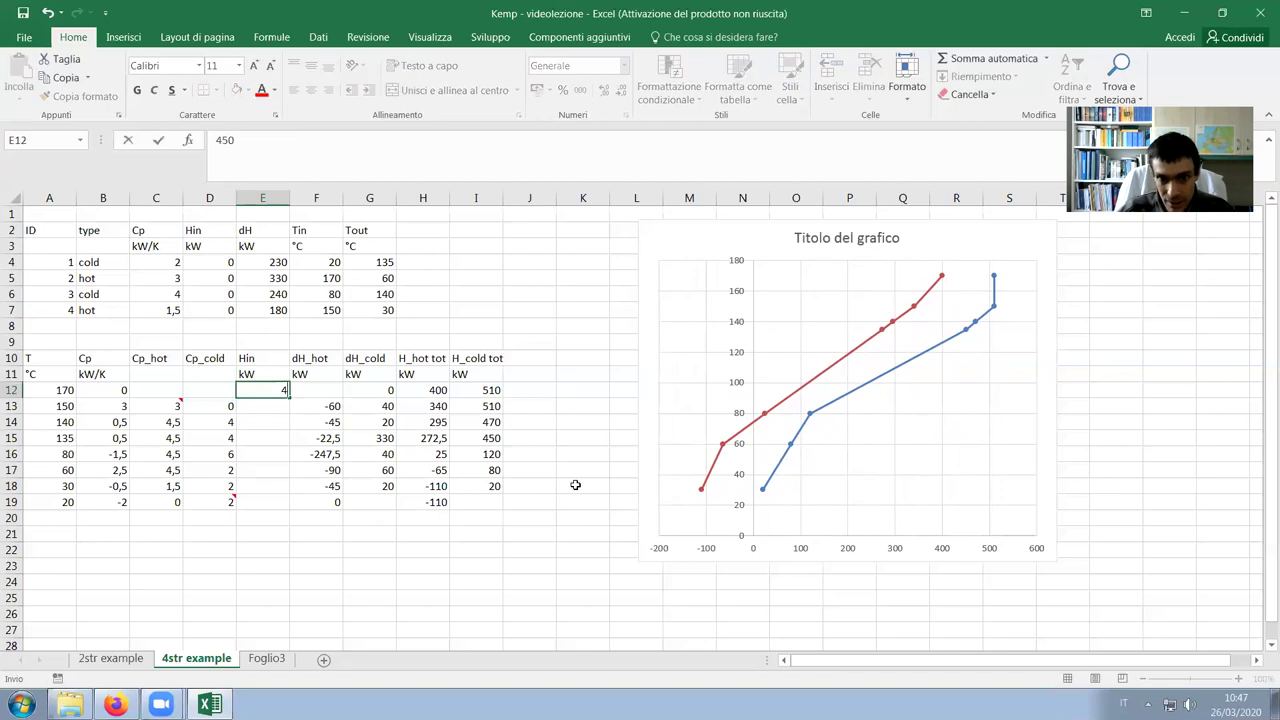
pyautogui.press('Return')
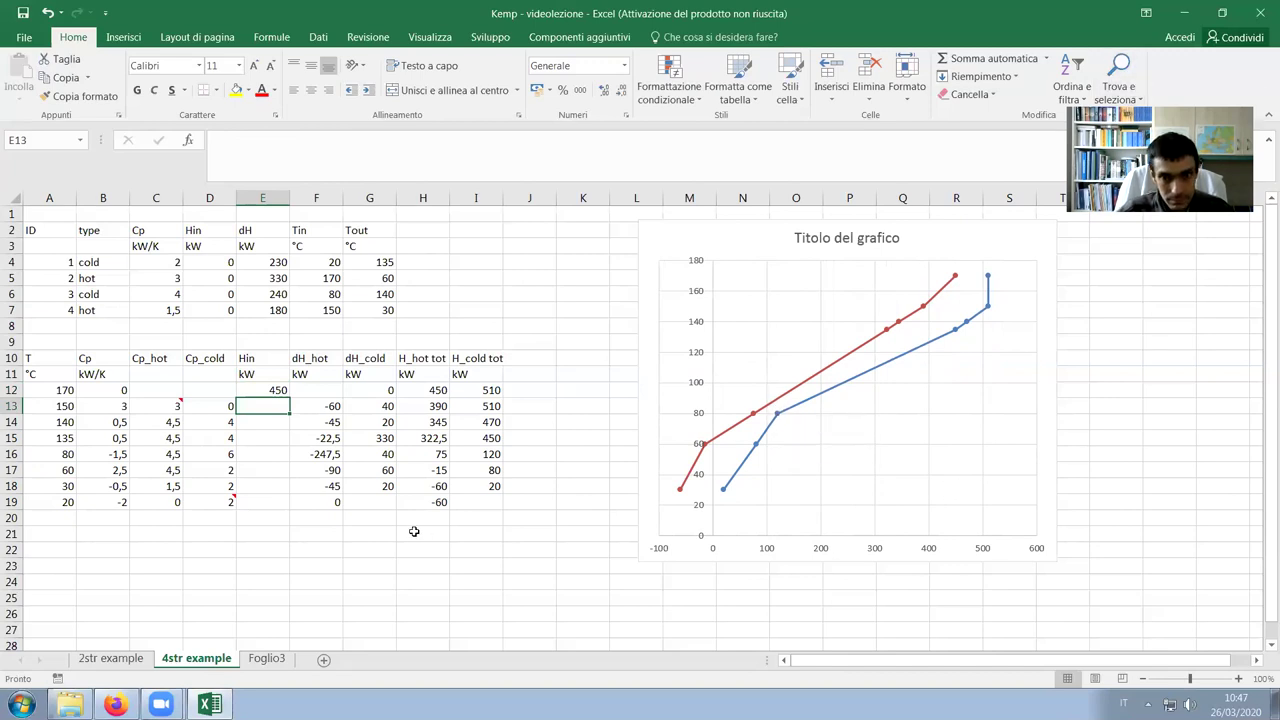
# Set Hin in E12 back to 460 kW for the hot composite curve
pyautogui.doubleClick(286, 392)
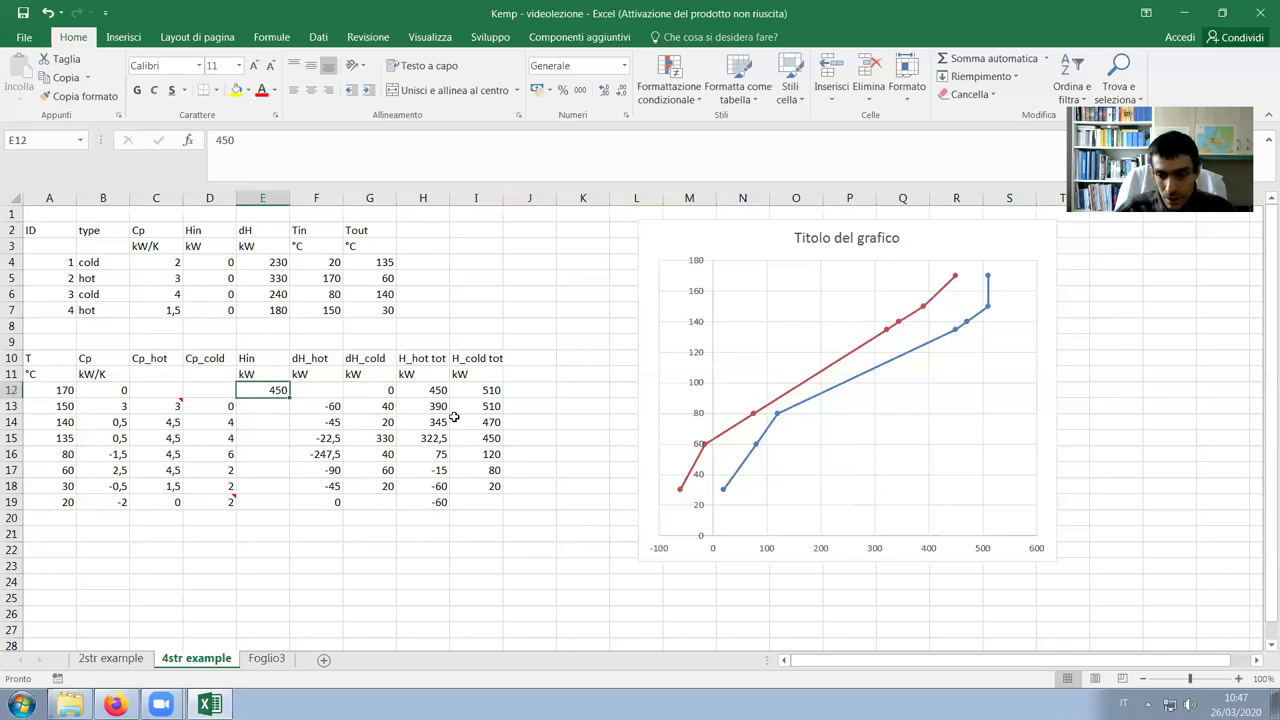
pyautogui.write('60')
pyautogui.press('Return')
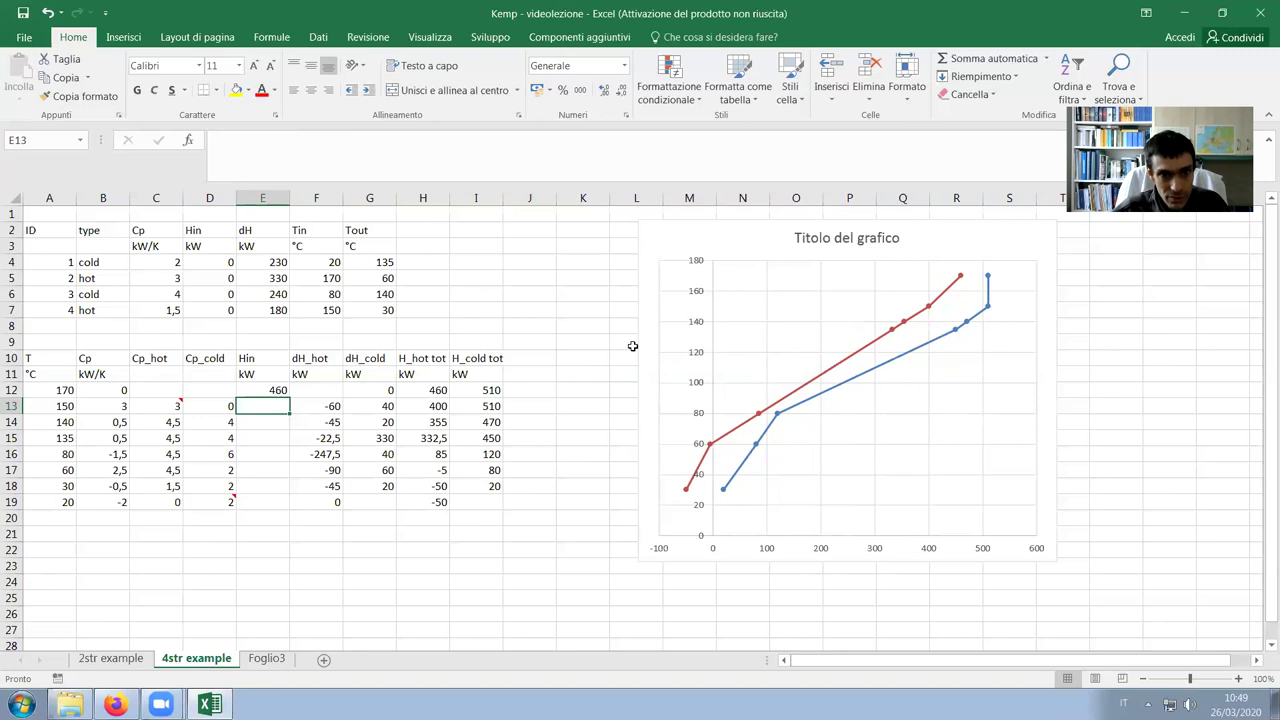
# Add the label "dTmin=" in A1 with the value 10 in B1
pyautogui.click(48, 214)
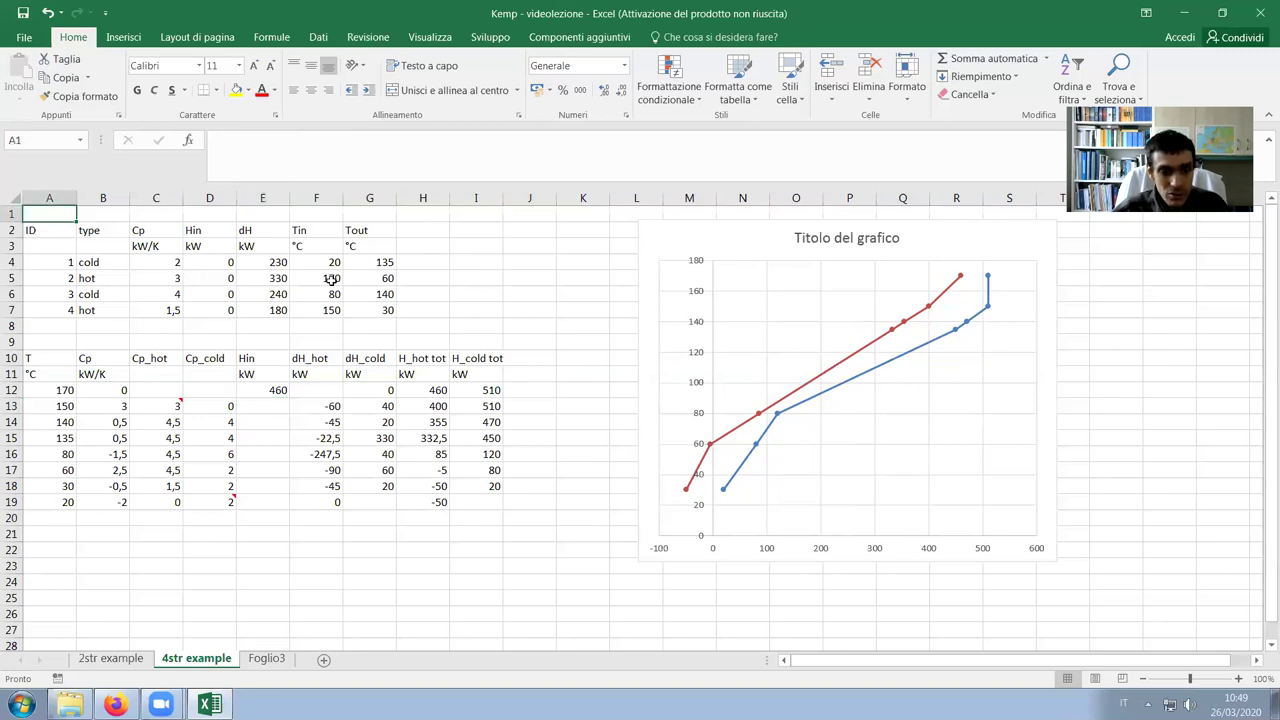
pyautogui.write('dTmi')
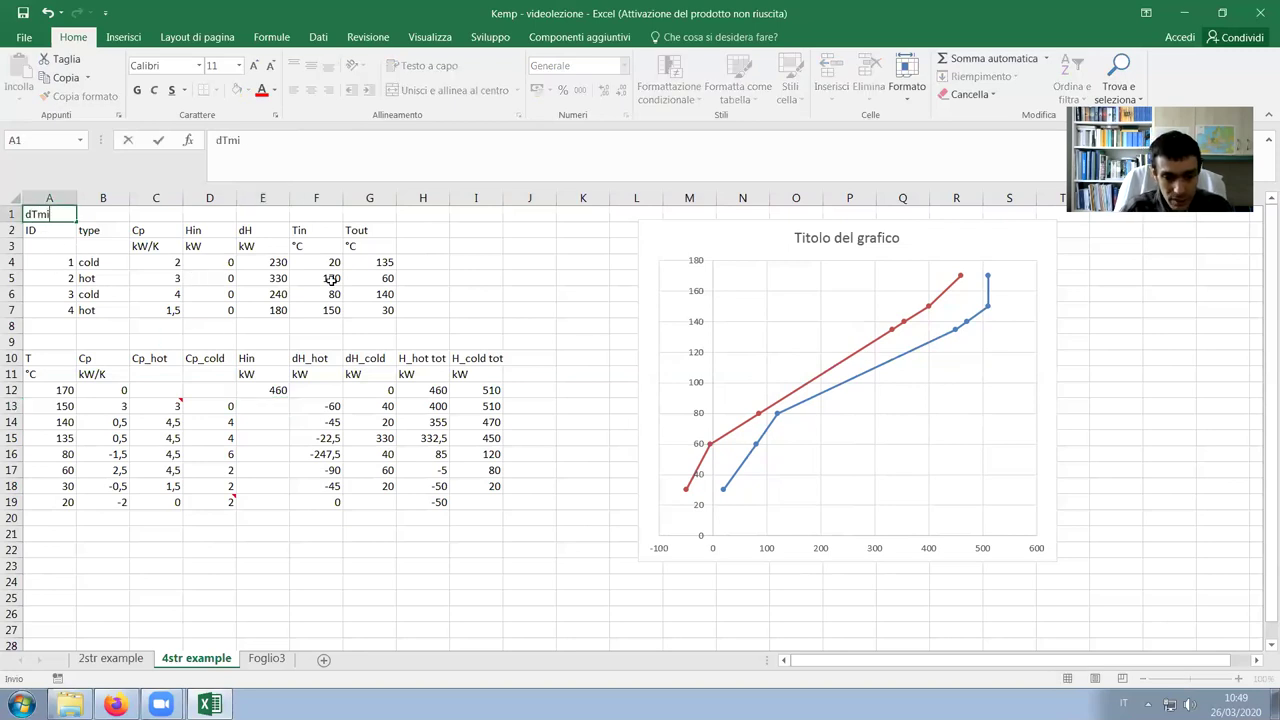
pyautogui.write('n=')
pyautogui.press('Tab')
pyautogui.write('10')
pyautogui.click(462, 345)
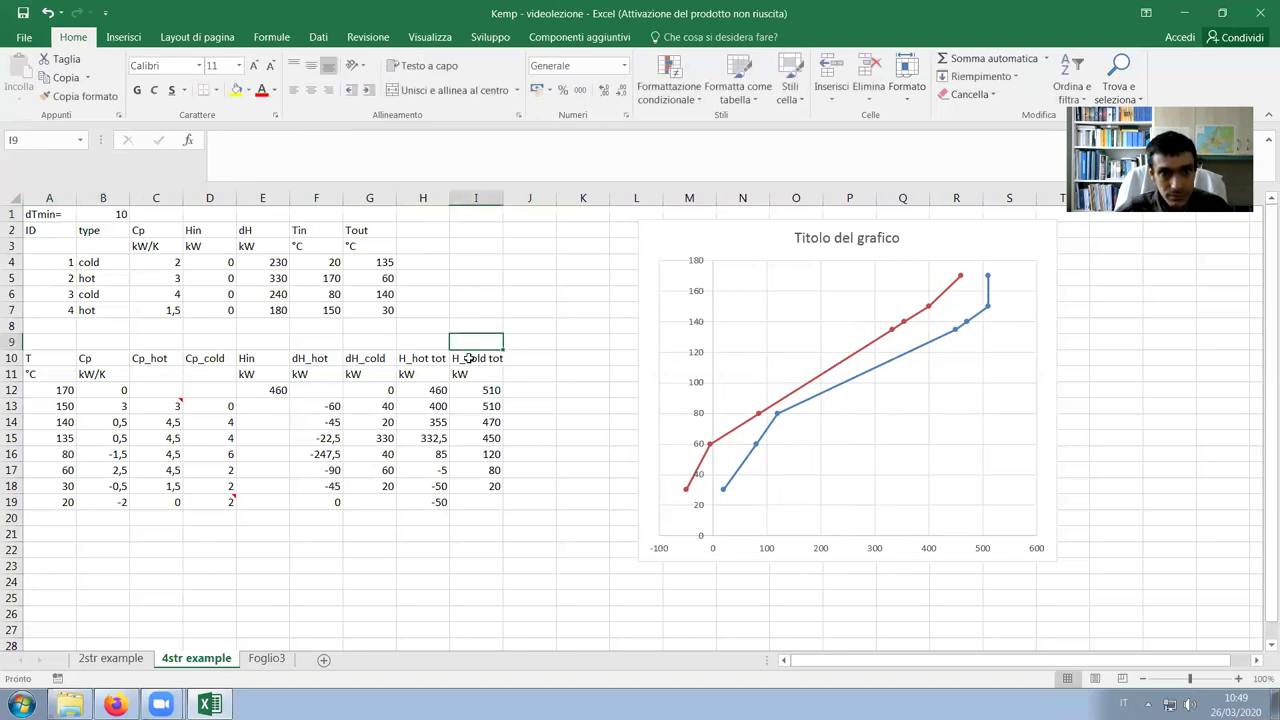
# Add the column headers "Tin_shift" in H2 and "Tout_shift" in I2 of the stream table
pyautogui.click(426, 229)
pyautogui.write('Tin')
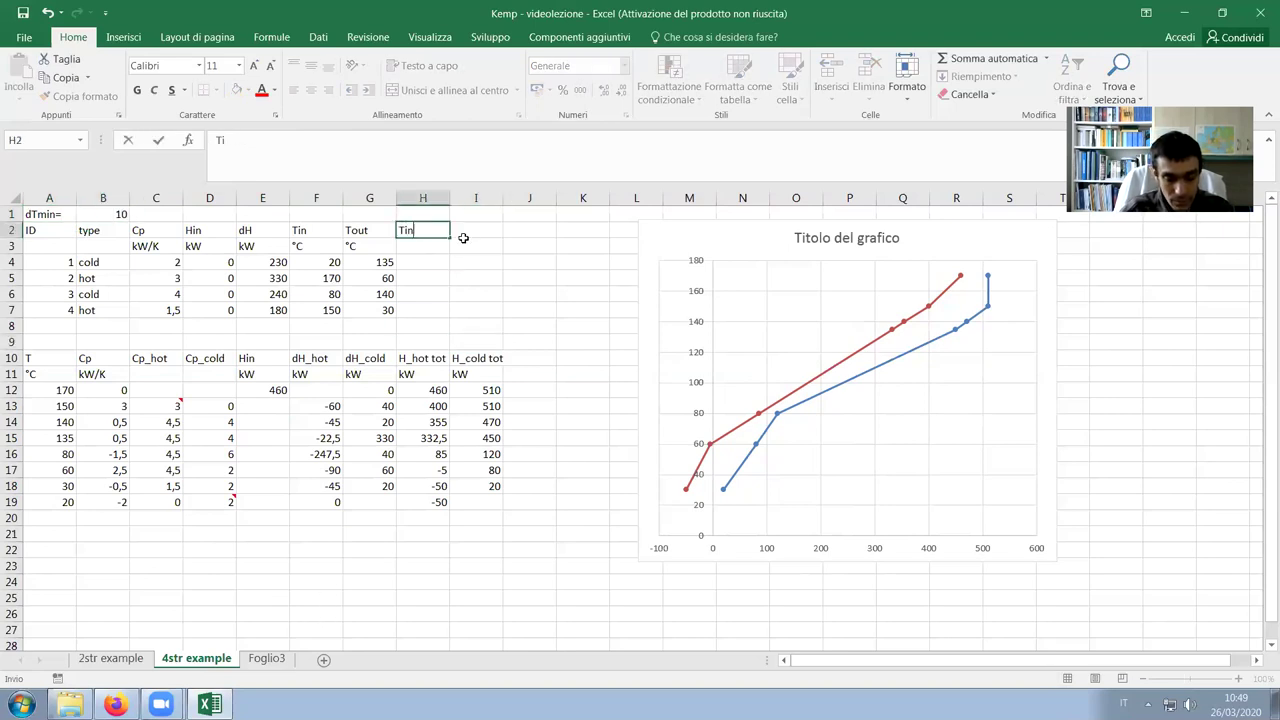
pyautogui.write('_shift')
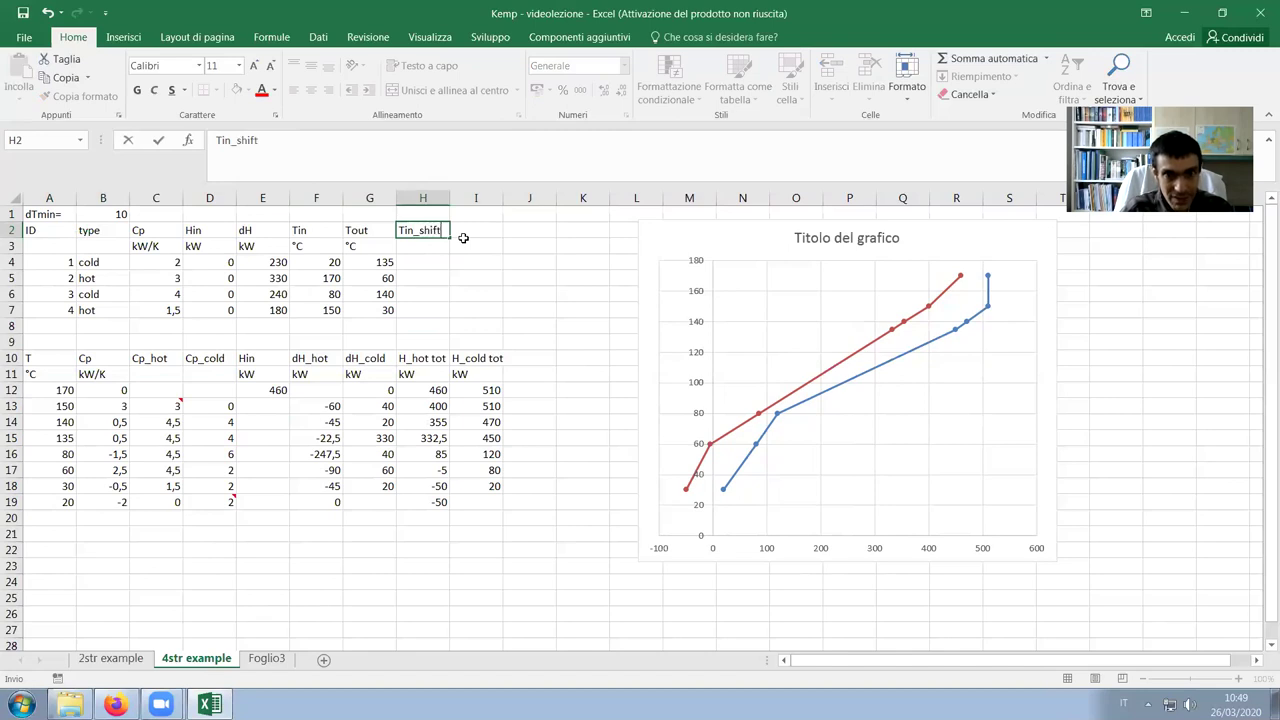
pyautogui.press('Tab')
pyautogui.write('T')
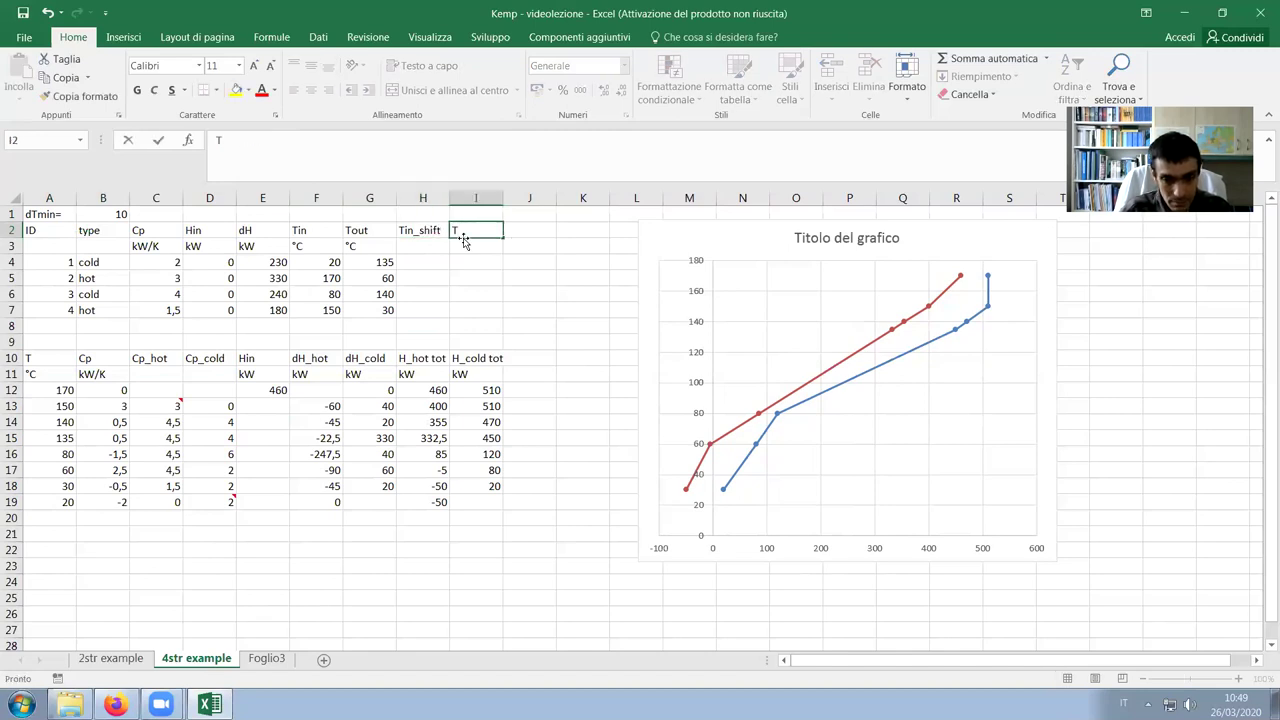
pyautogui.write('out_shoft')
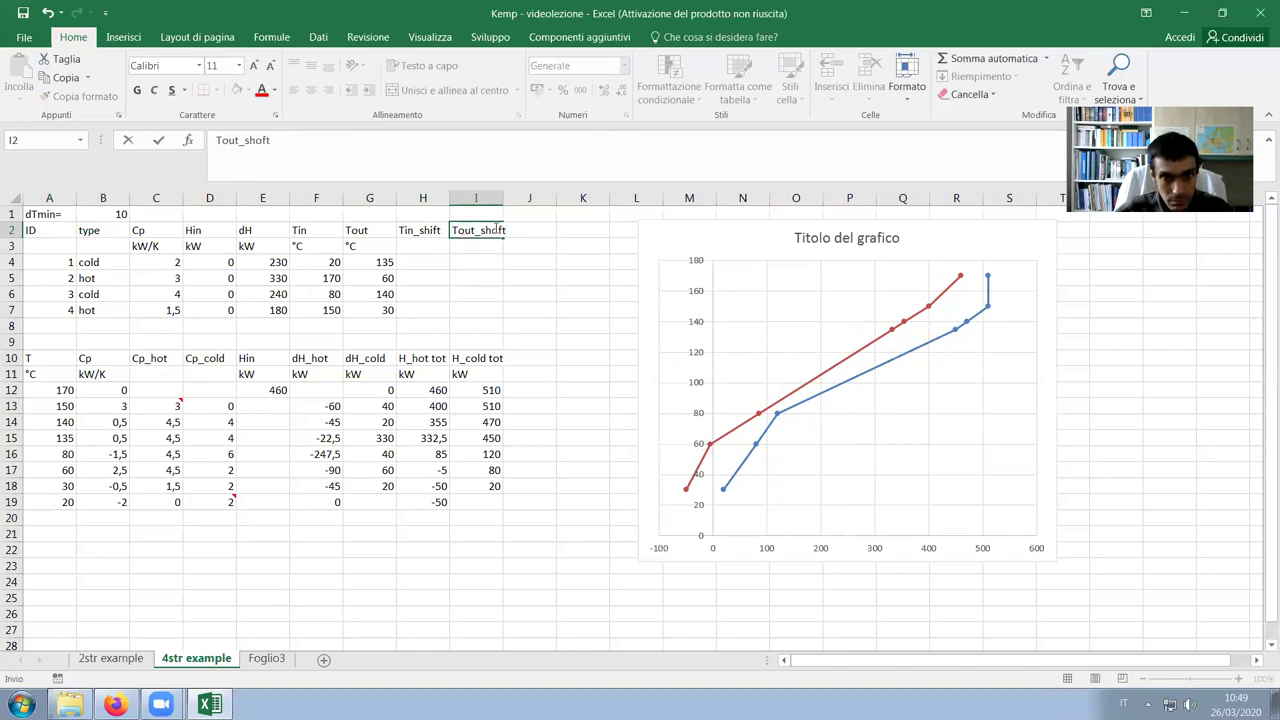
pyautogui.moveTo(497, 230); pyautogui.dragTo(490, 230)
# Enter =F4+$B$1/2 in H4 as the shifted inlet temperature of stream 1
pyautogui.click(427, 261)
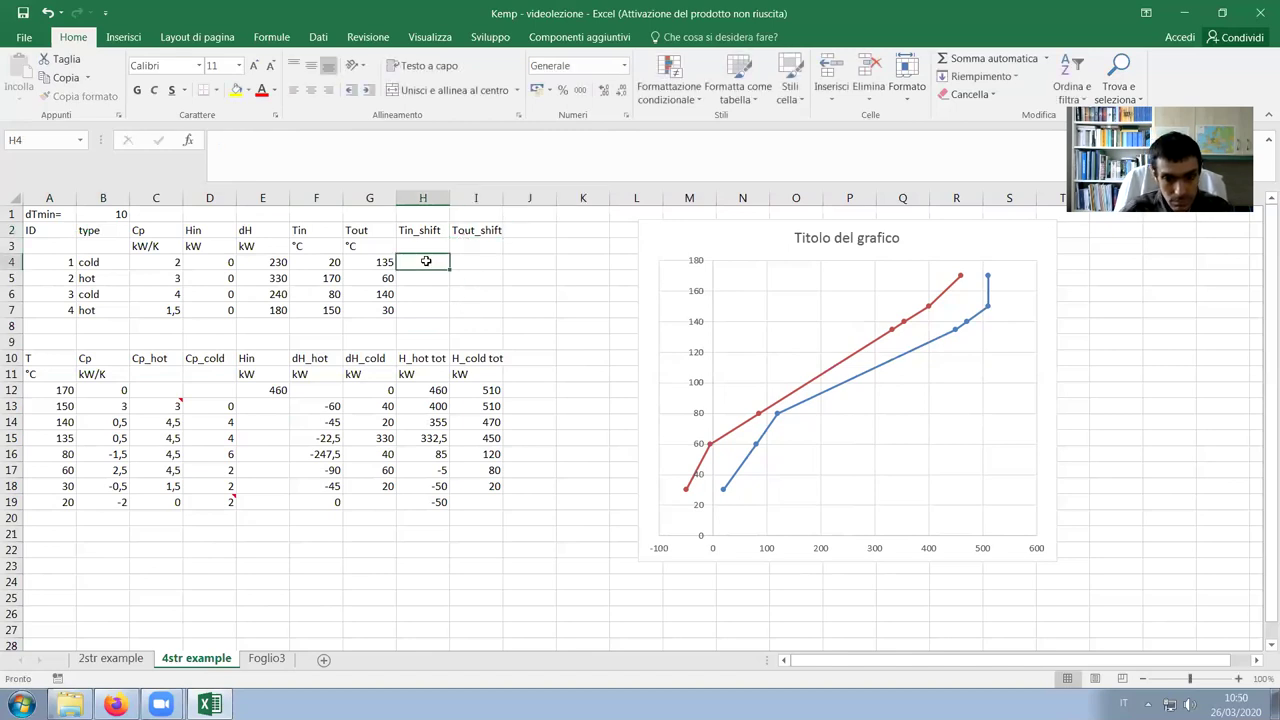
pyautogui.write('=')
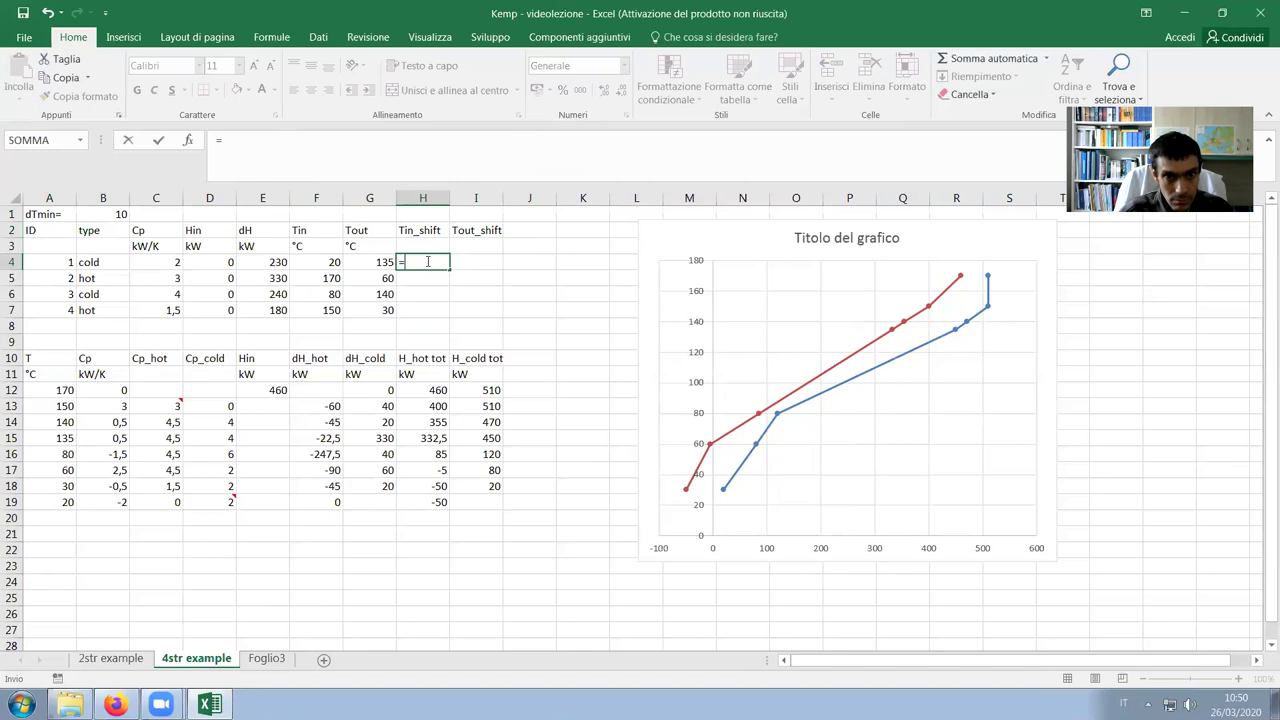
pyautogui.click(326, 262)
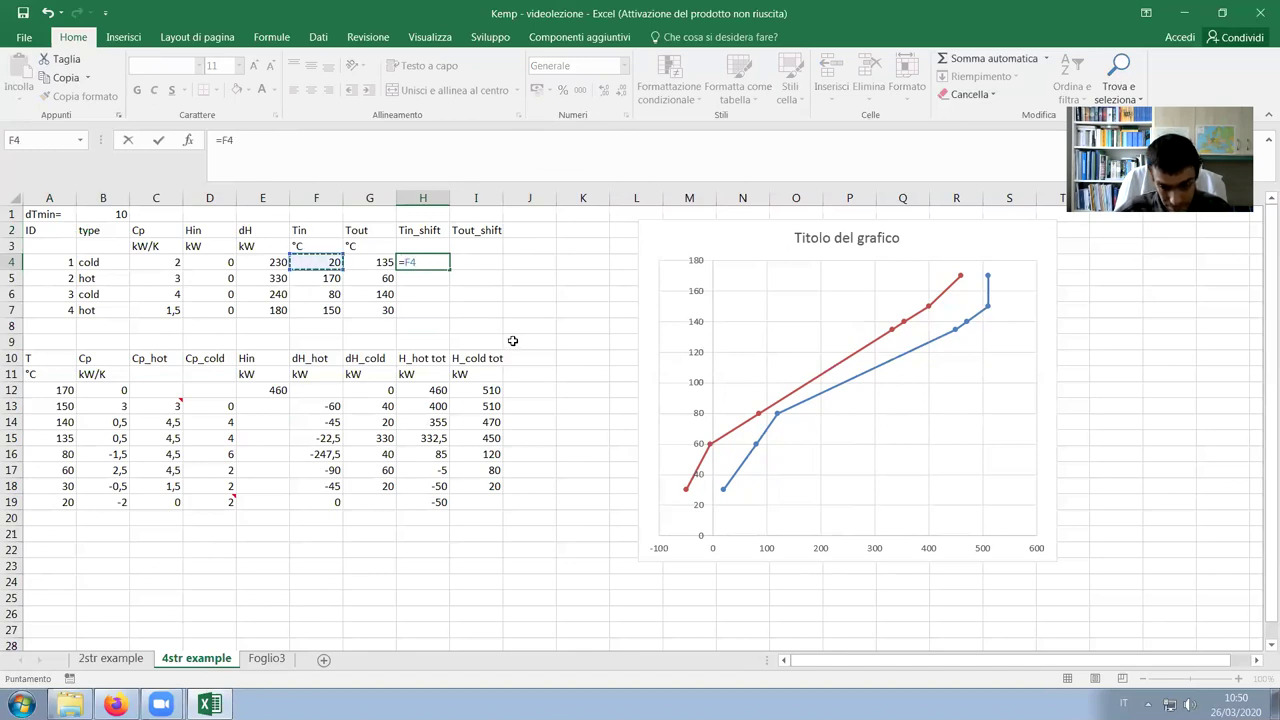
pyautogui.write('+')
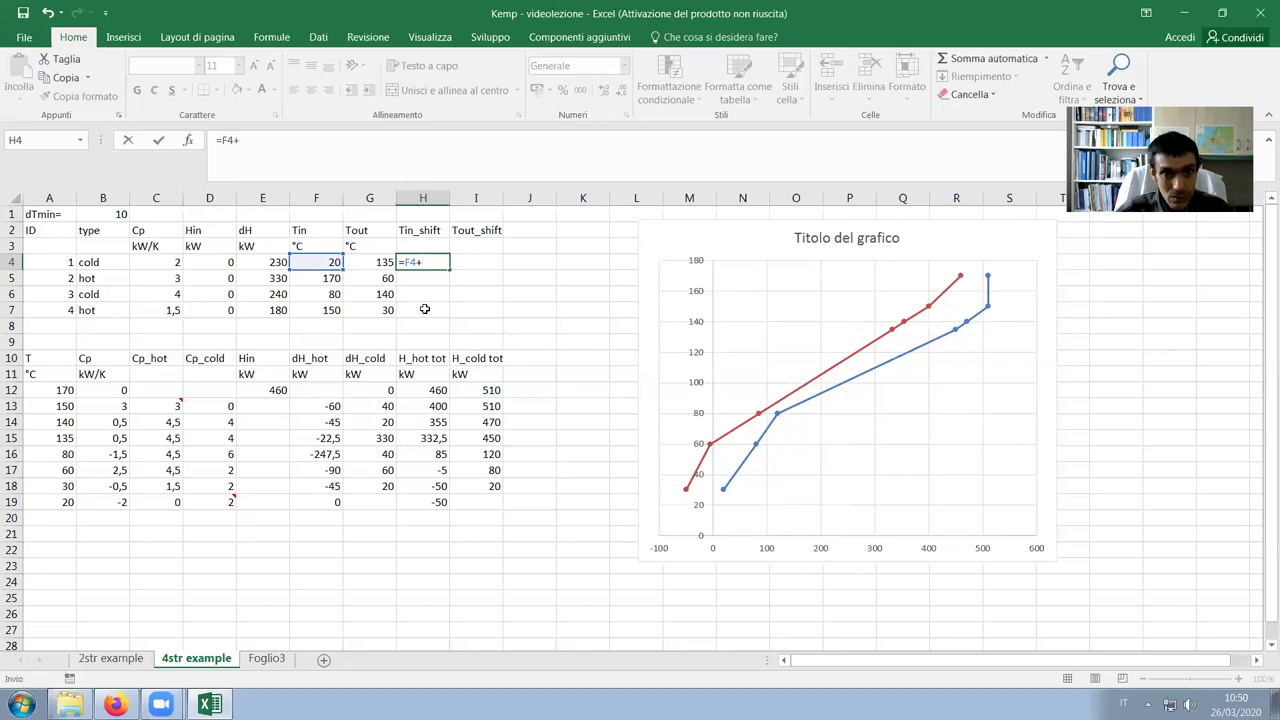
pyautogui.click(108, 216)
pyautogui.write('/2')
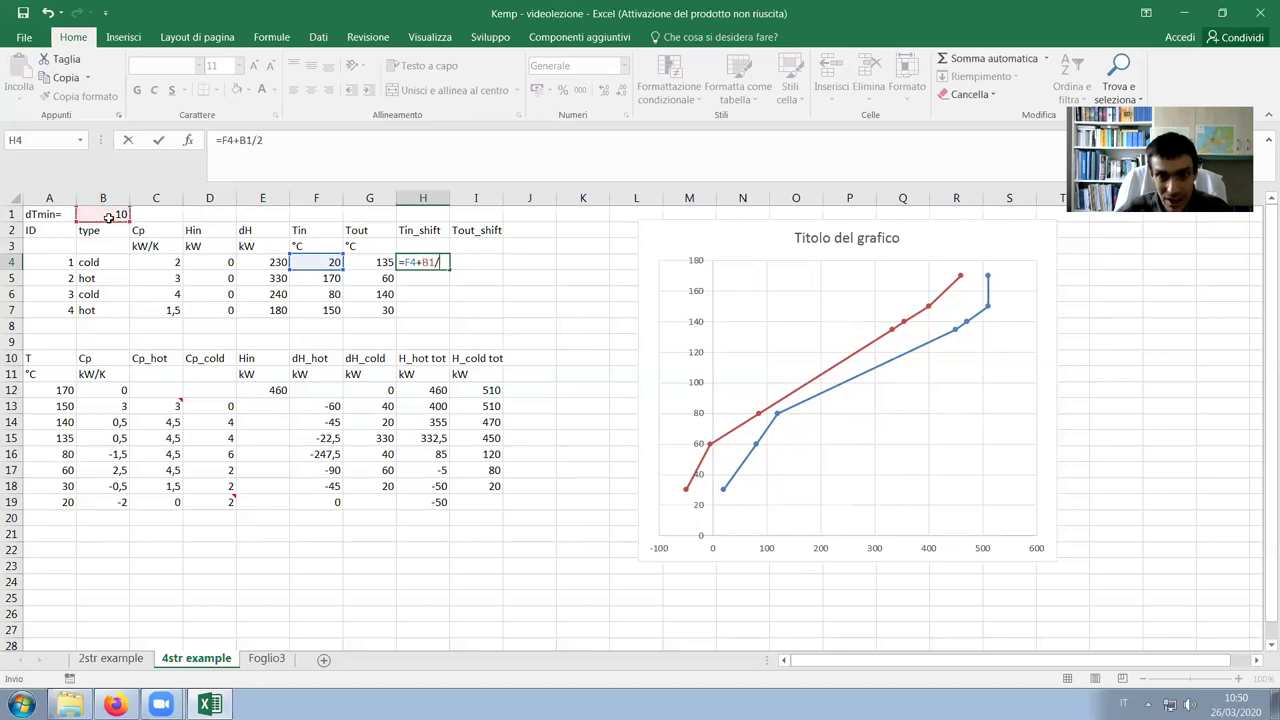
pyautogui.click(240, 140)
pyautogui.press('F4')
pyautogui.press('Return')
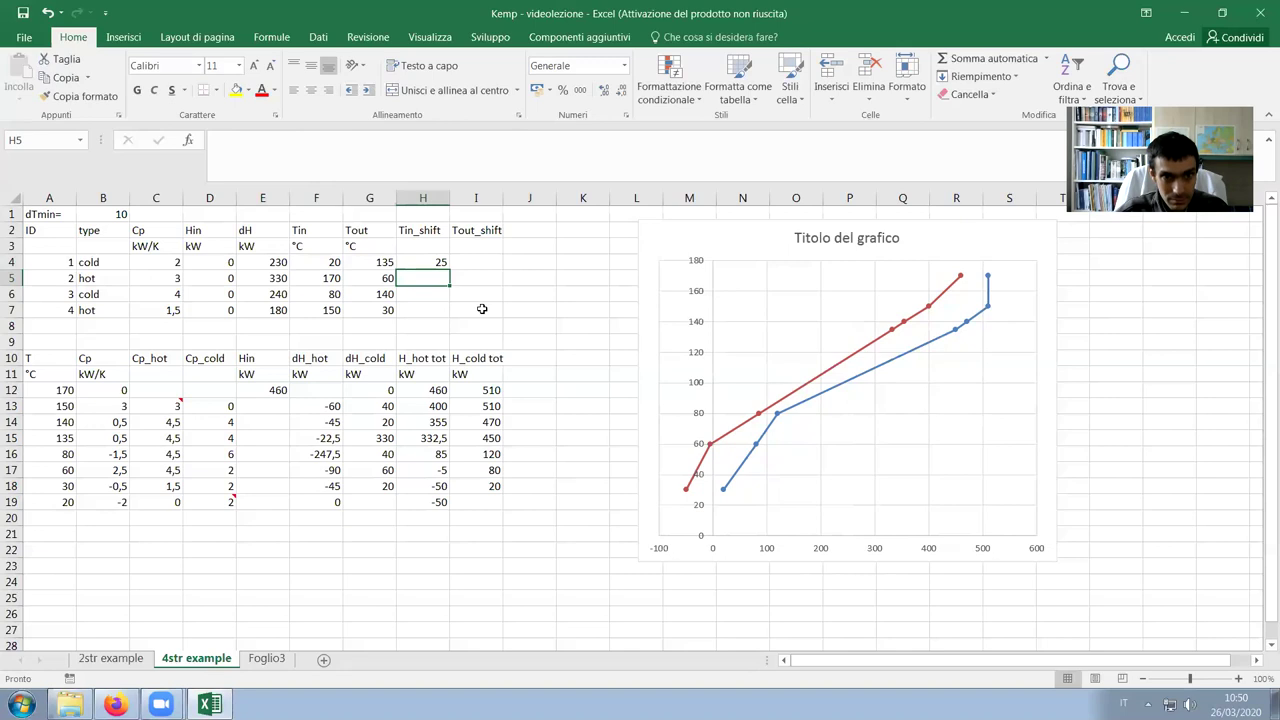
# Make the shift in H4 depend on stream type with the formula =F4+SE(B4="cold";$B$1/2;-$B$1/2)
pyautogui.click(435, 258)
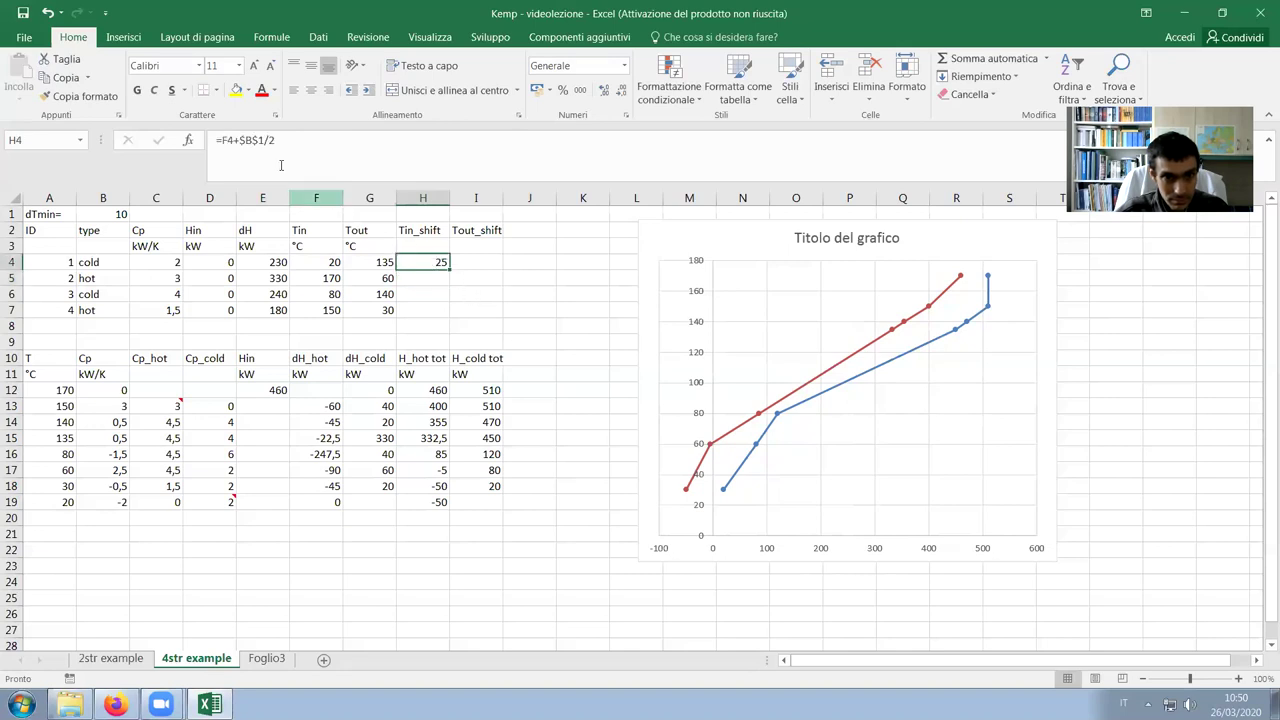
pyautogui.click(240, 140)
pyautogui.write('SE(')
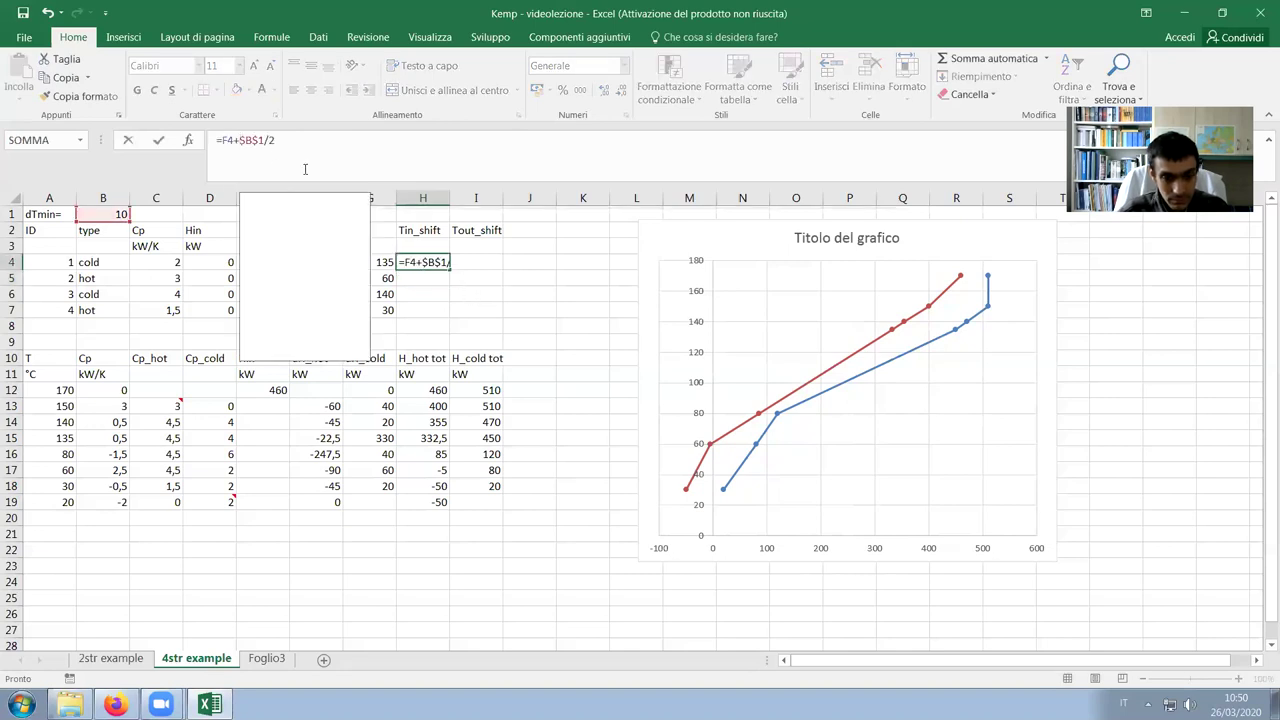
pyautogui.click(110, 262)
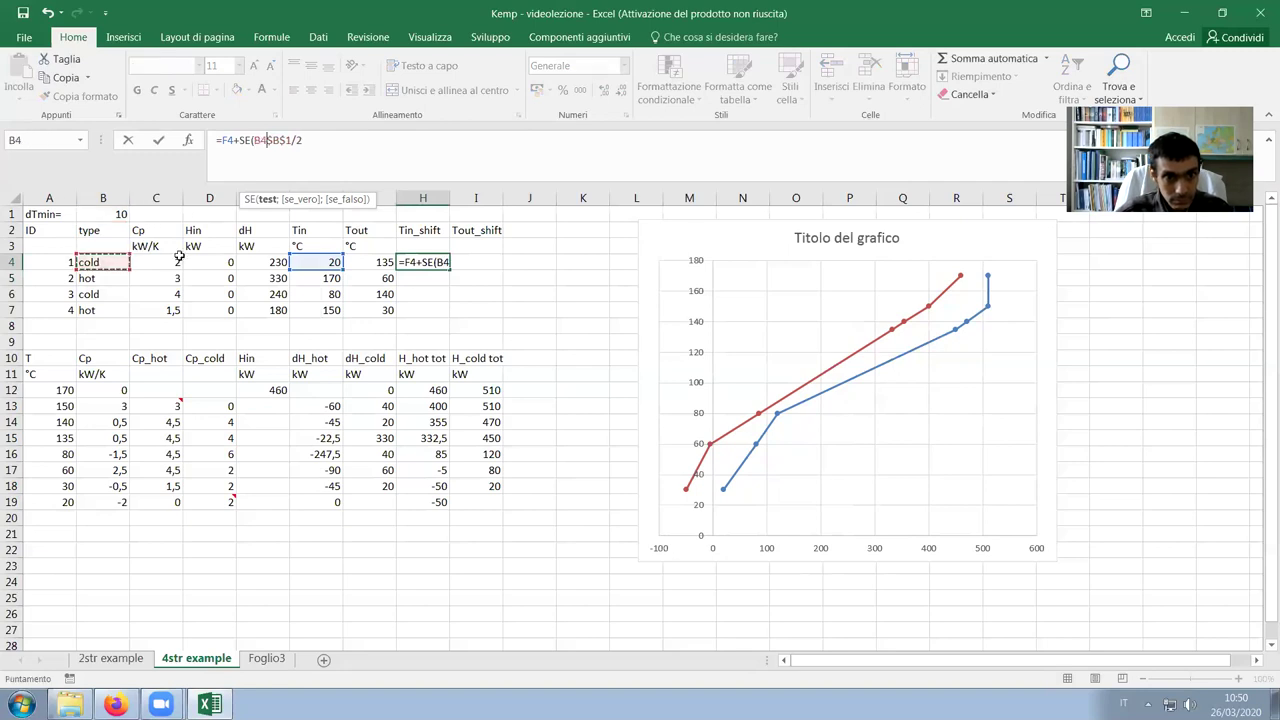
pyautogui.write('=')
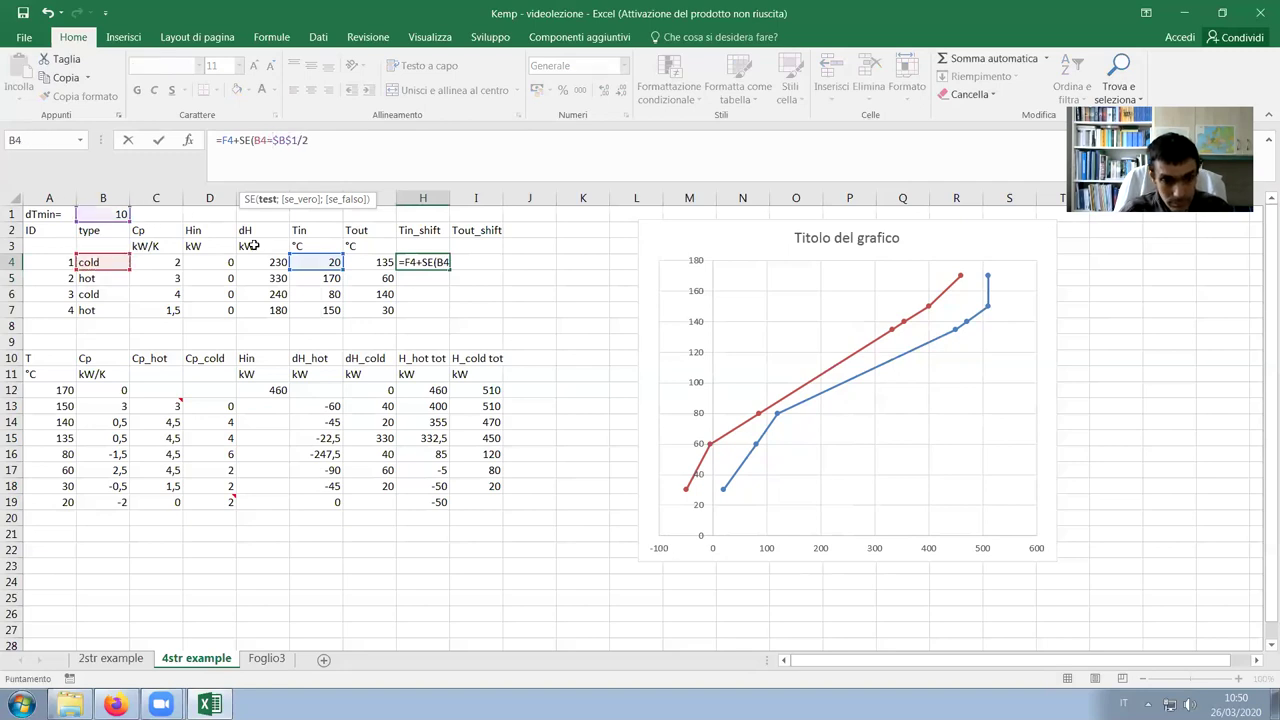
pyautogui.write('"col')
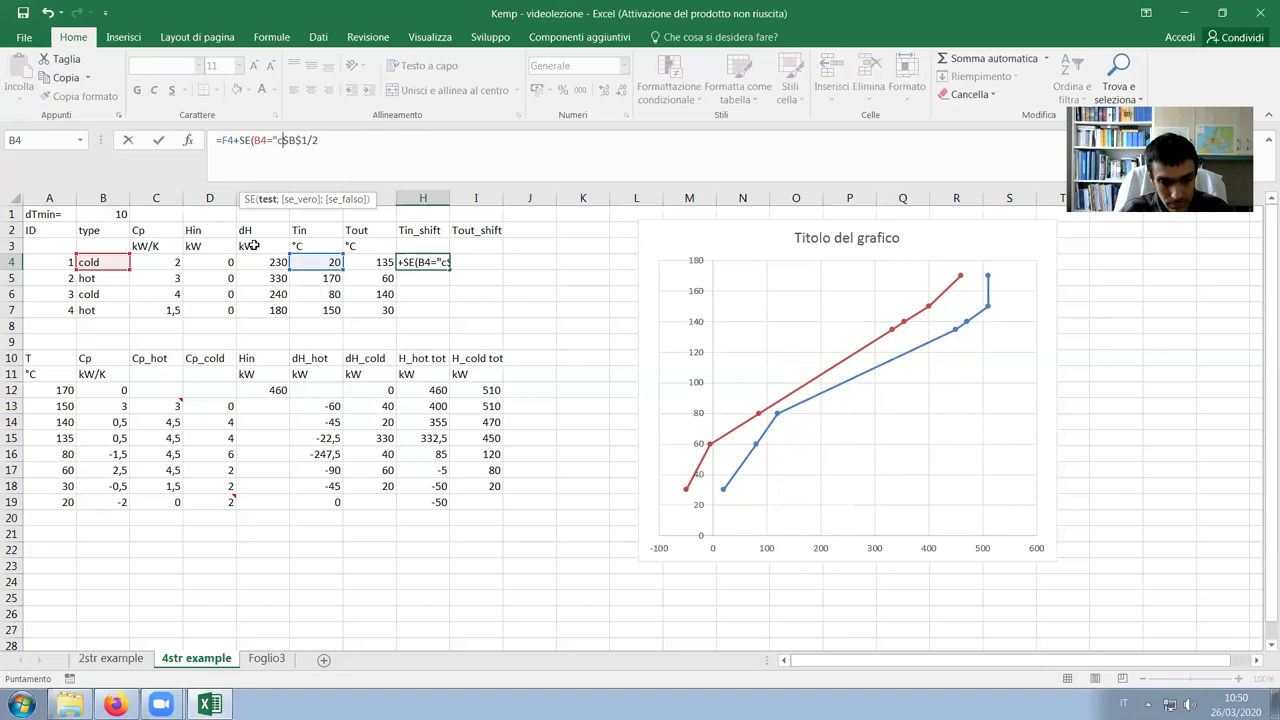
pyautogui.write('d"')
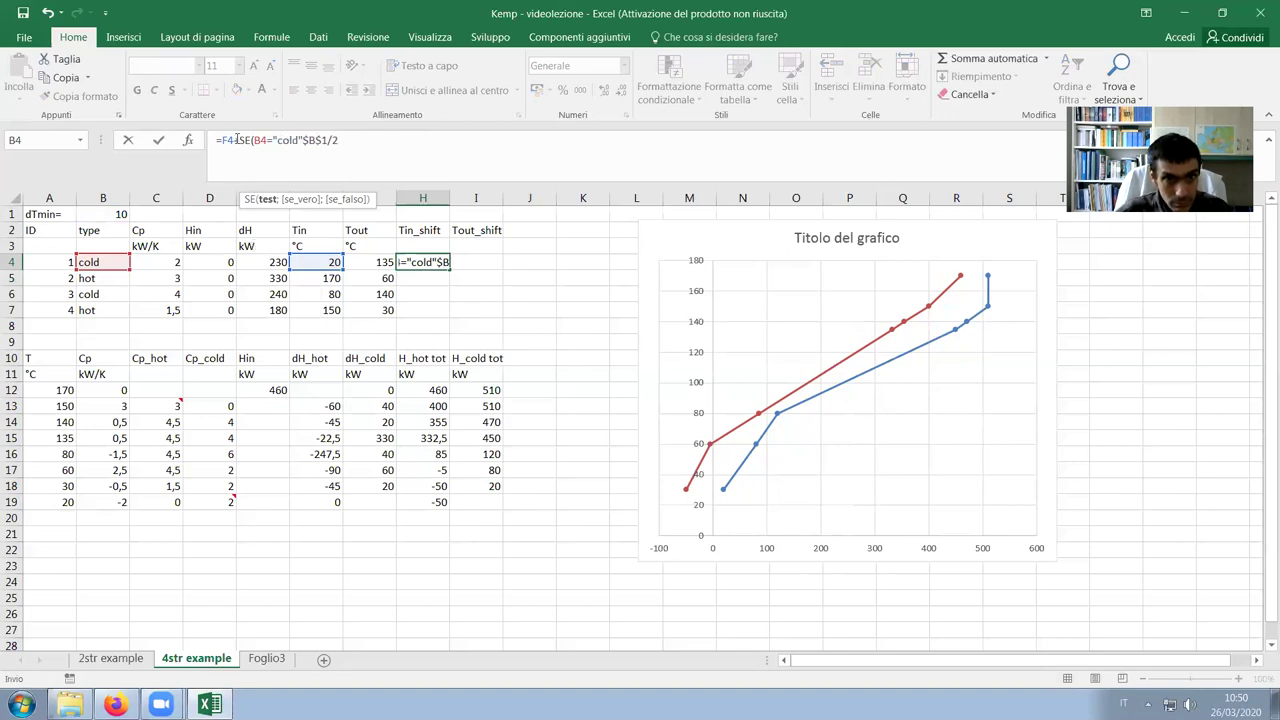
pyautogui.click(306, 140)
pyautogui.write(';$B$1/2')
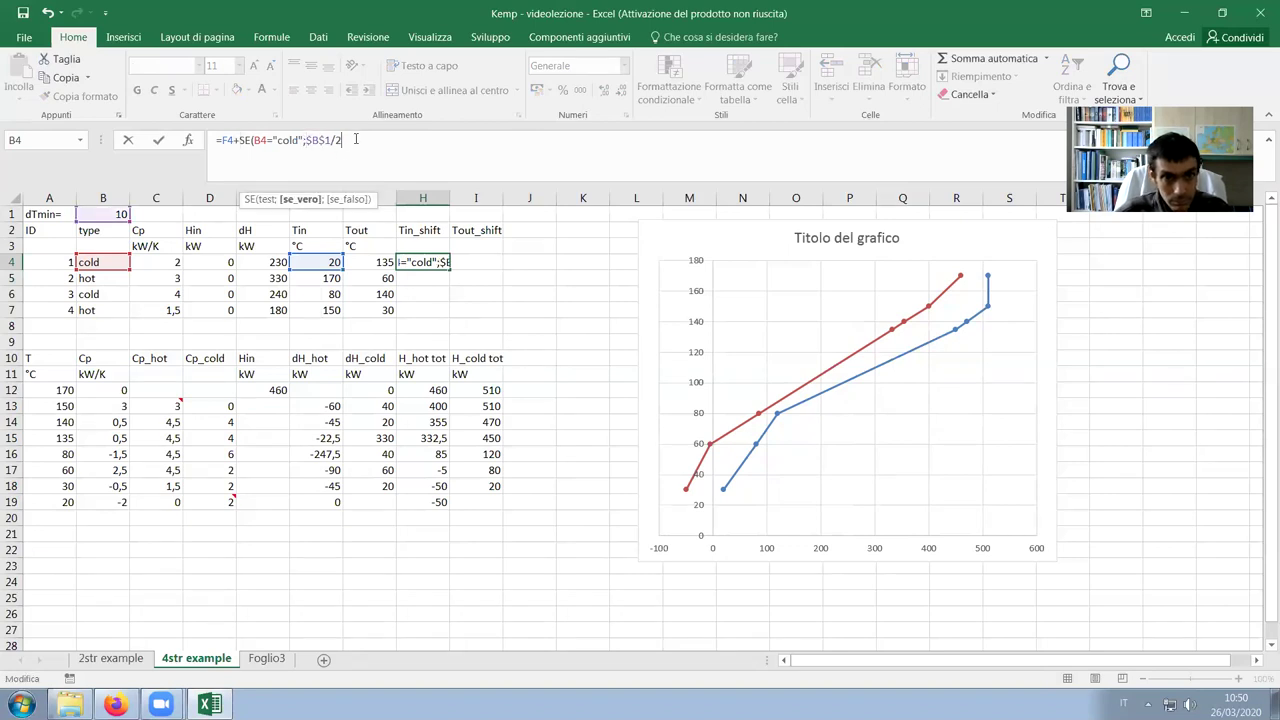
pyautogui.write(';-')
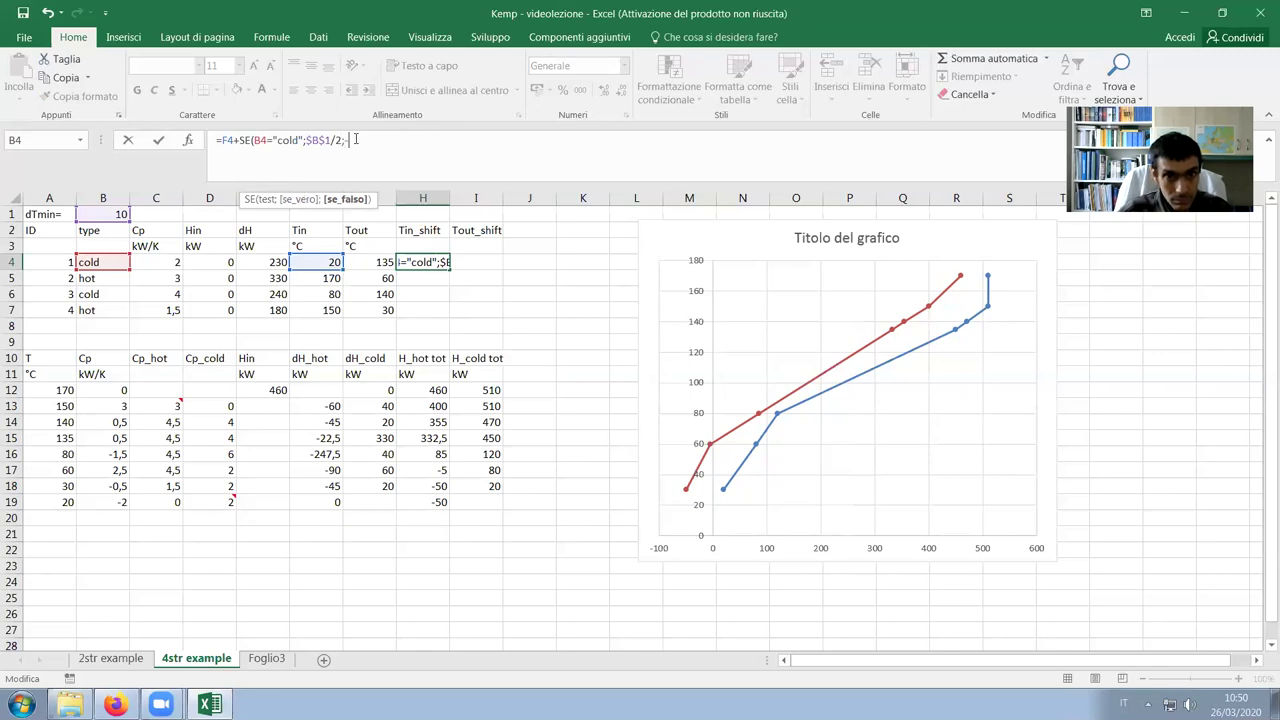
pyautogui.write('$')
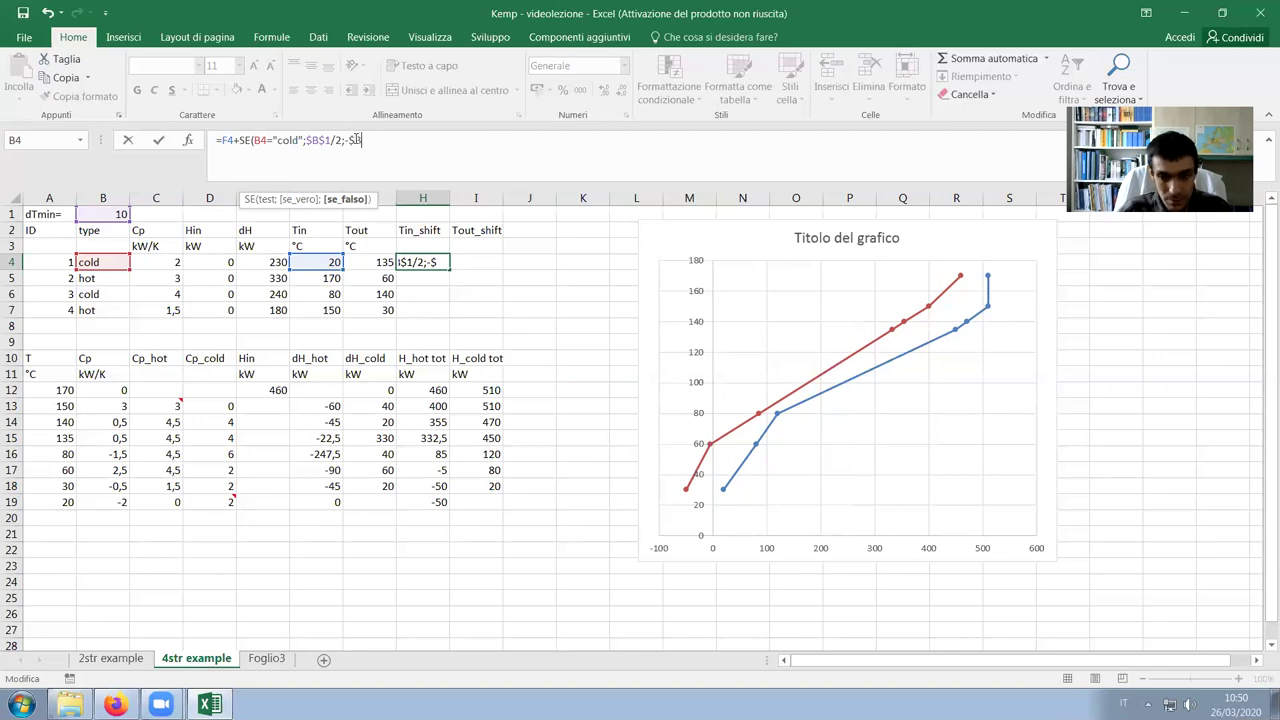
pyautogui.write('B$1')
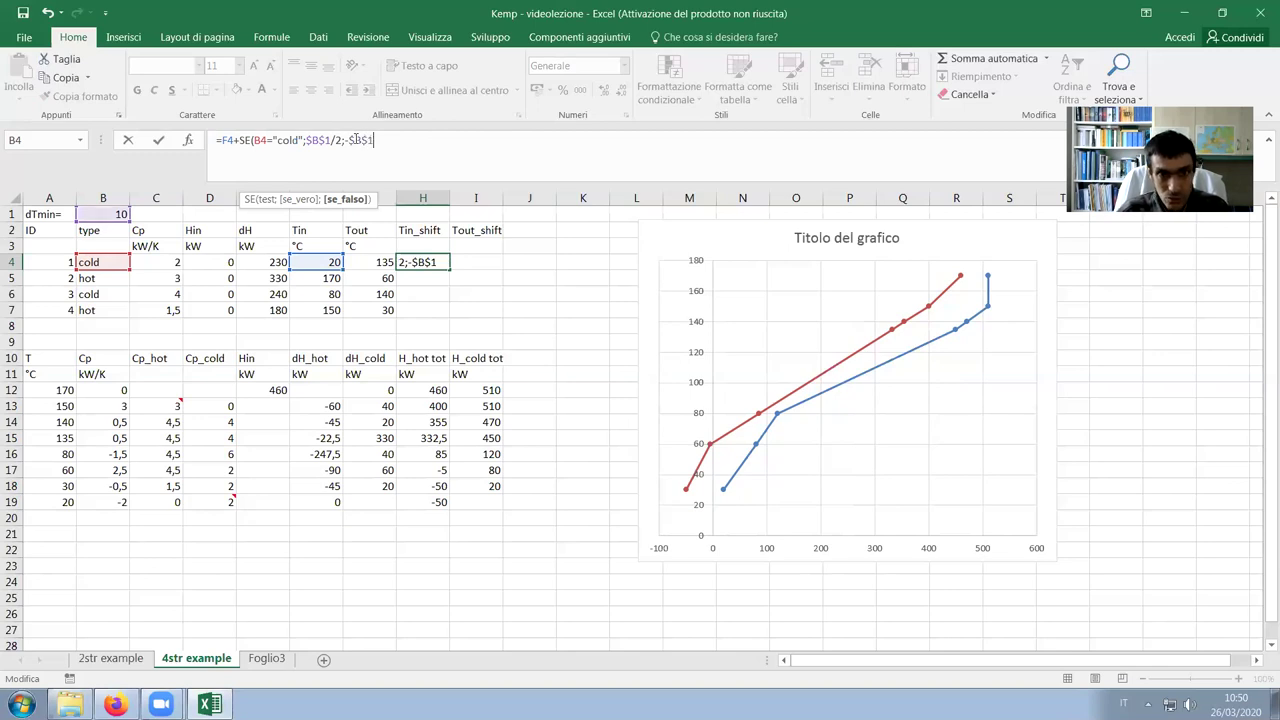
pyautogui.write('/2)')
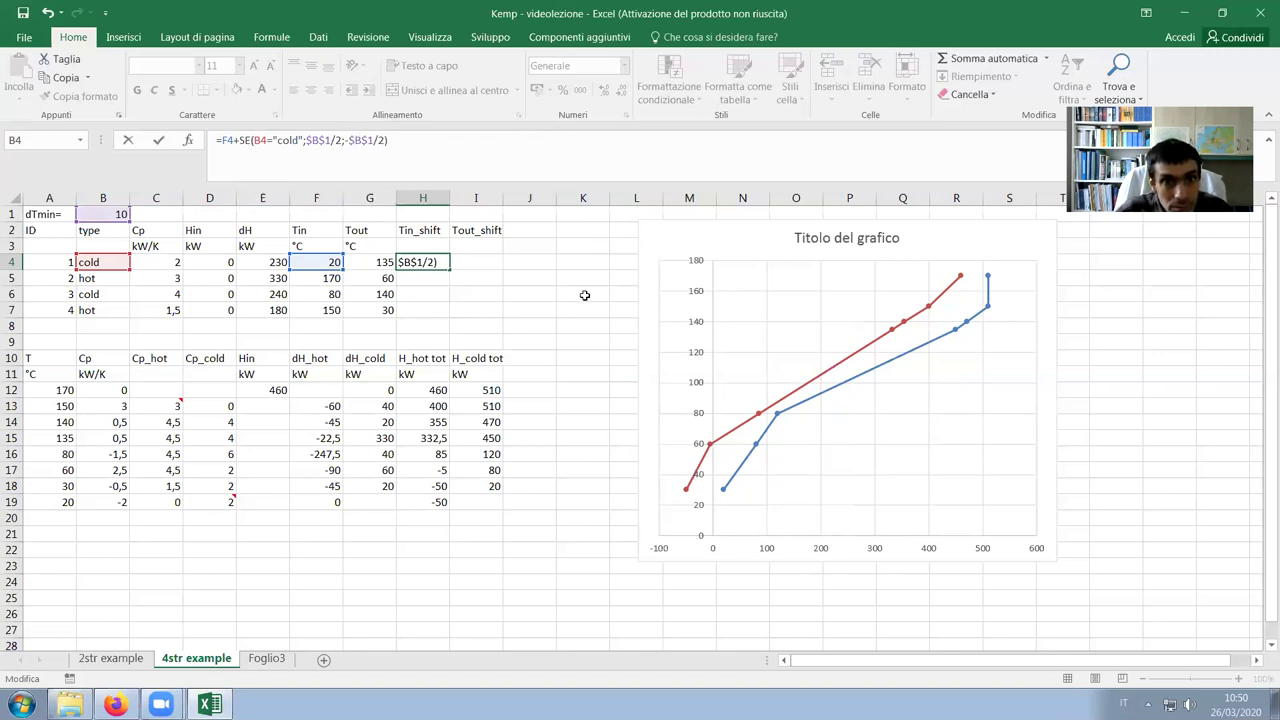
pyautogui.press('Return')
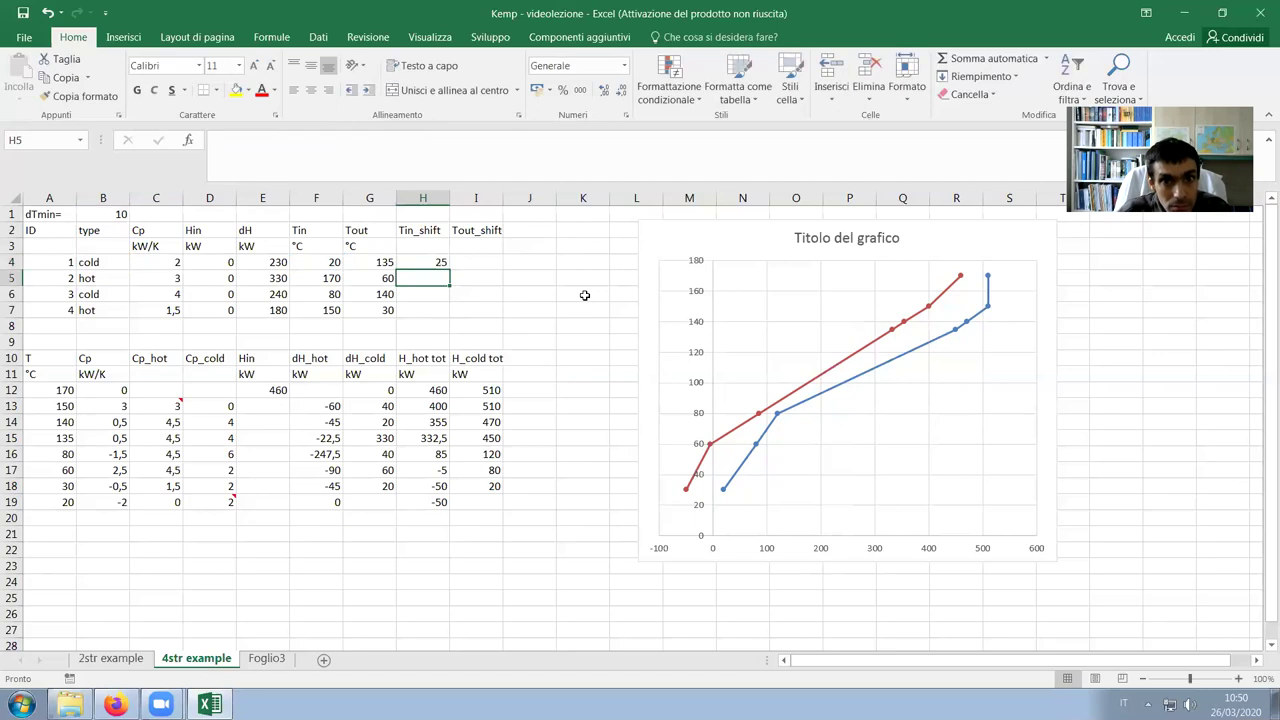
# Fill the Tin_shift formula from H4 down to H7 and check the cell references in H5
pyautogui.click(445, 263)
pyautogui.moveTo(449, 270); pyautogui.dragTo(449, 316)
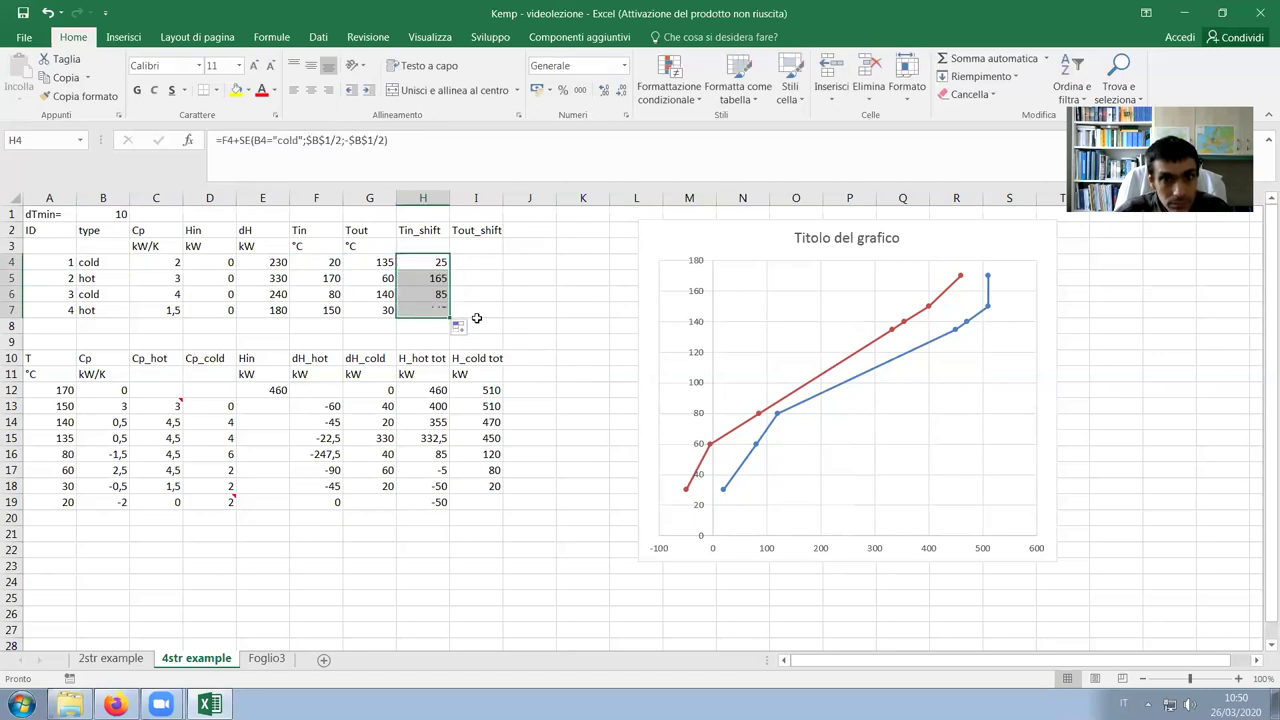
pyautogui.click(419, 280)
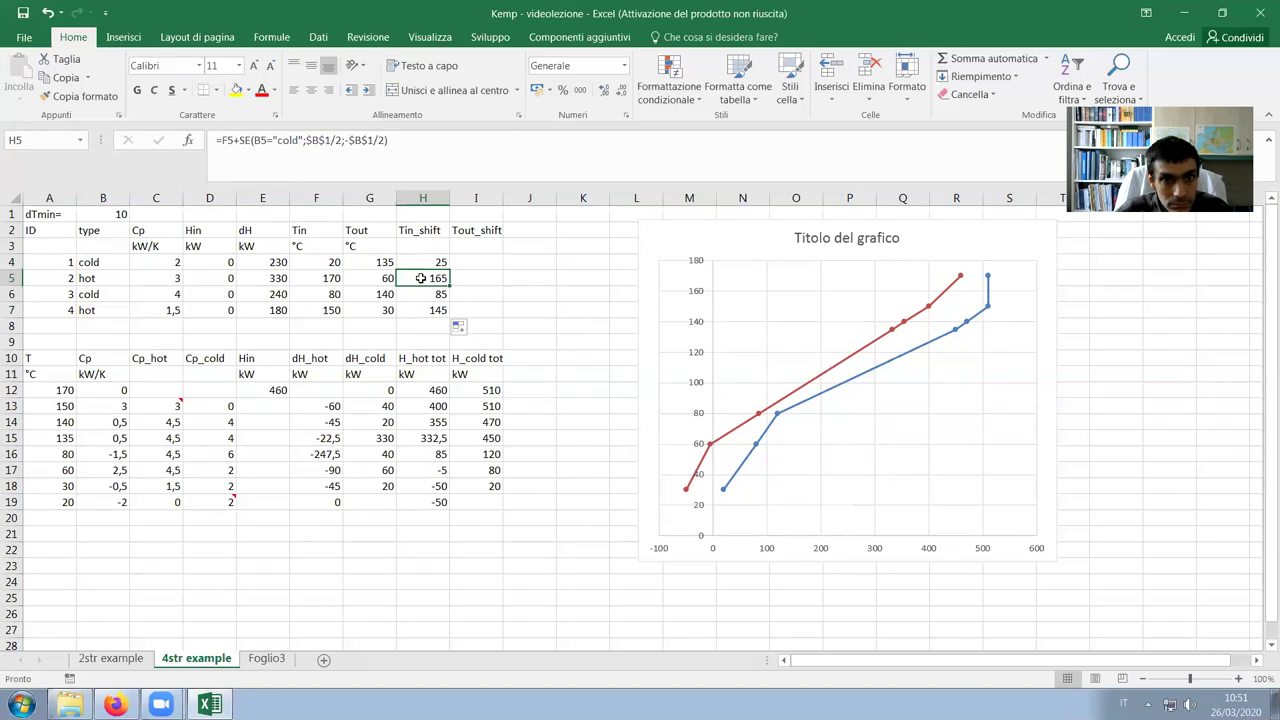
pyautogui.doubleClick(421, 278)
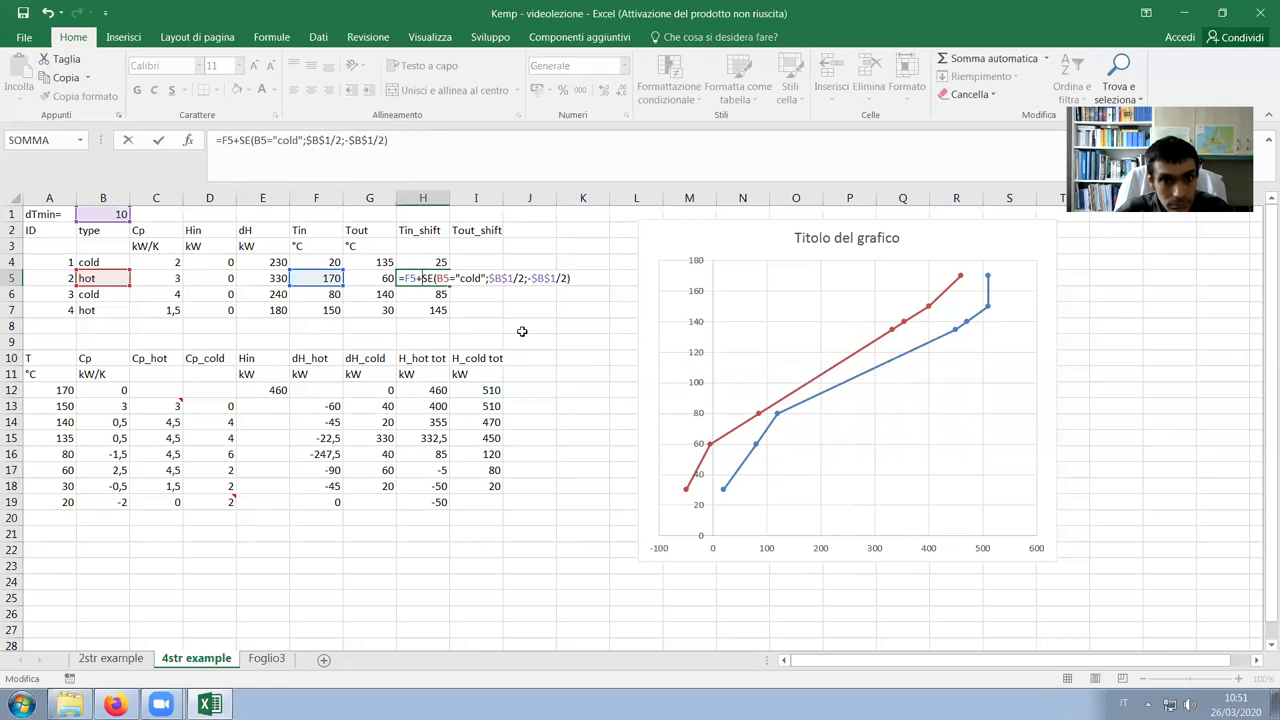
pyautogui.press('Escape')
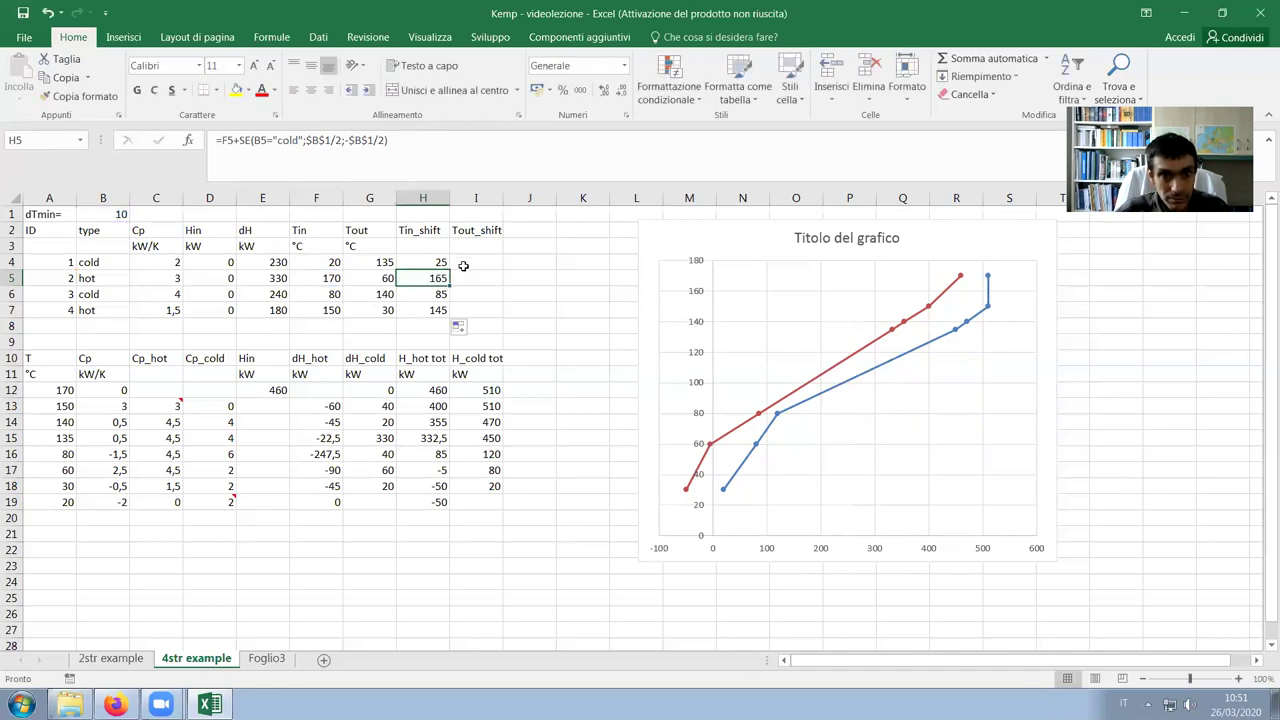
# Copy the formula text from H4 and paste it unchanged into I4 under Tout_shift
pyautogui.press('Up')
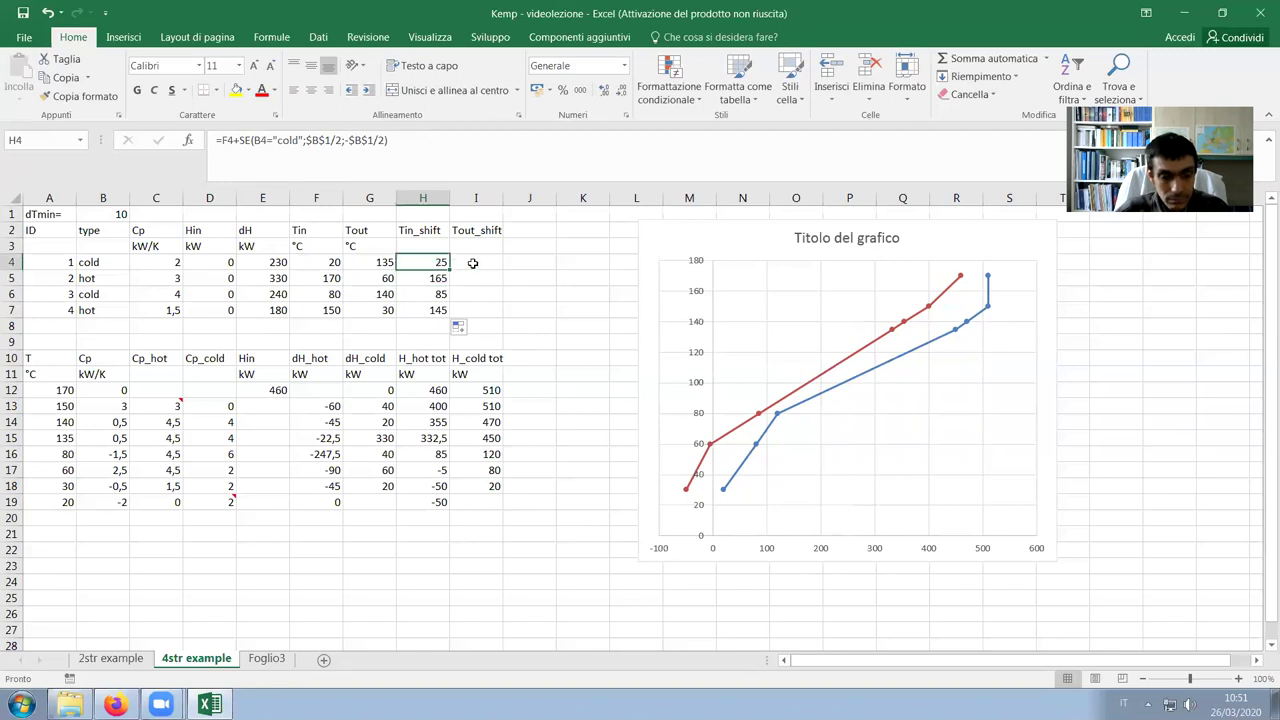
pyautogui.click(388, 140)
pyautogui.moveTo(388, 140); pyautogui.dragTo(205, 145)
pyautogui.hotkey('ctrl', 'c')
pyautogui.press('Escape')
pyautogui.click(476, 262)
pyautogui.click(318, 143)
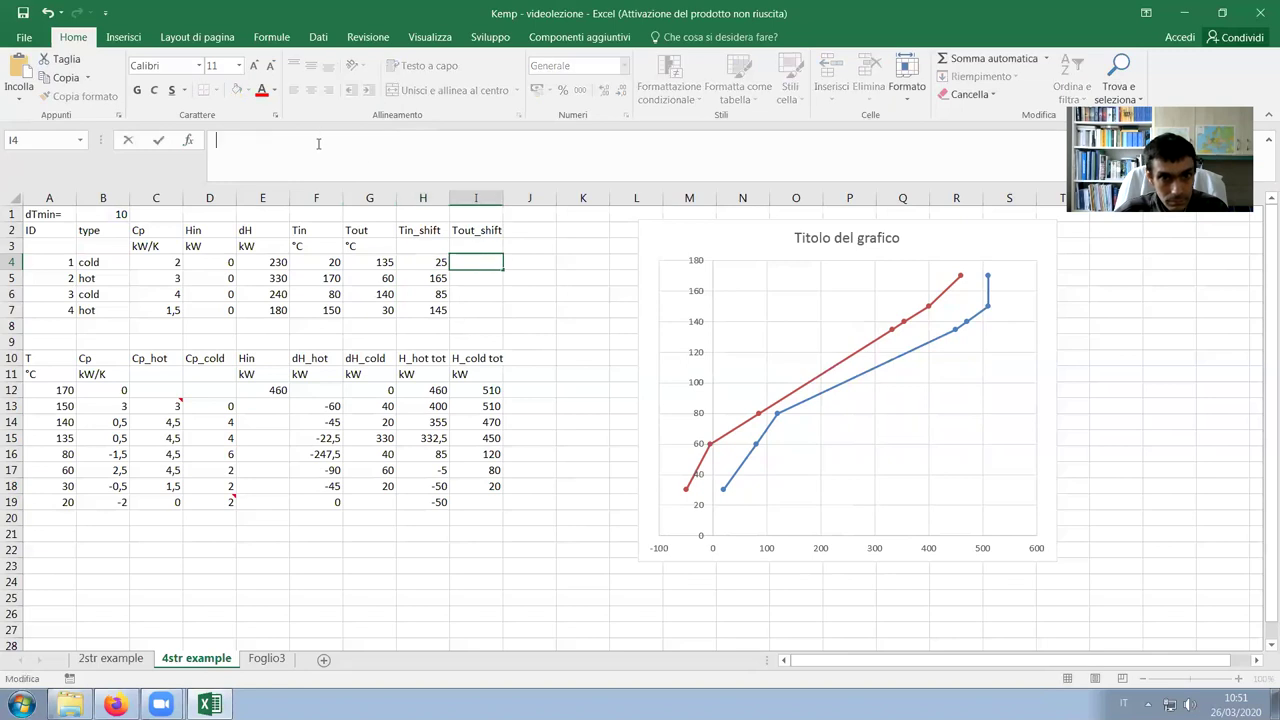
pyautogui.hotkey('ctrl', 'v')
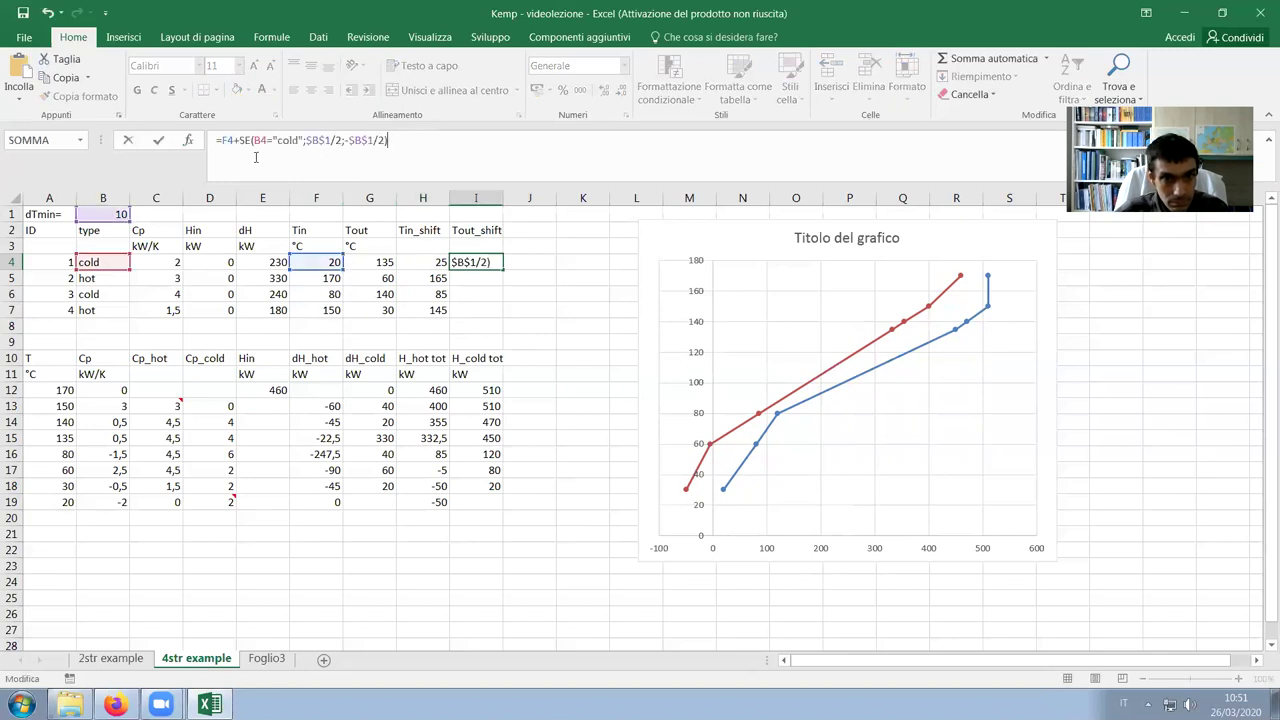
# Change the F4 reference in the I4 formula to G4 and fill it down to I7
pyautogui.moveTo(233, 140); pyautogui.dragTo(221, 140)
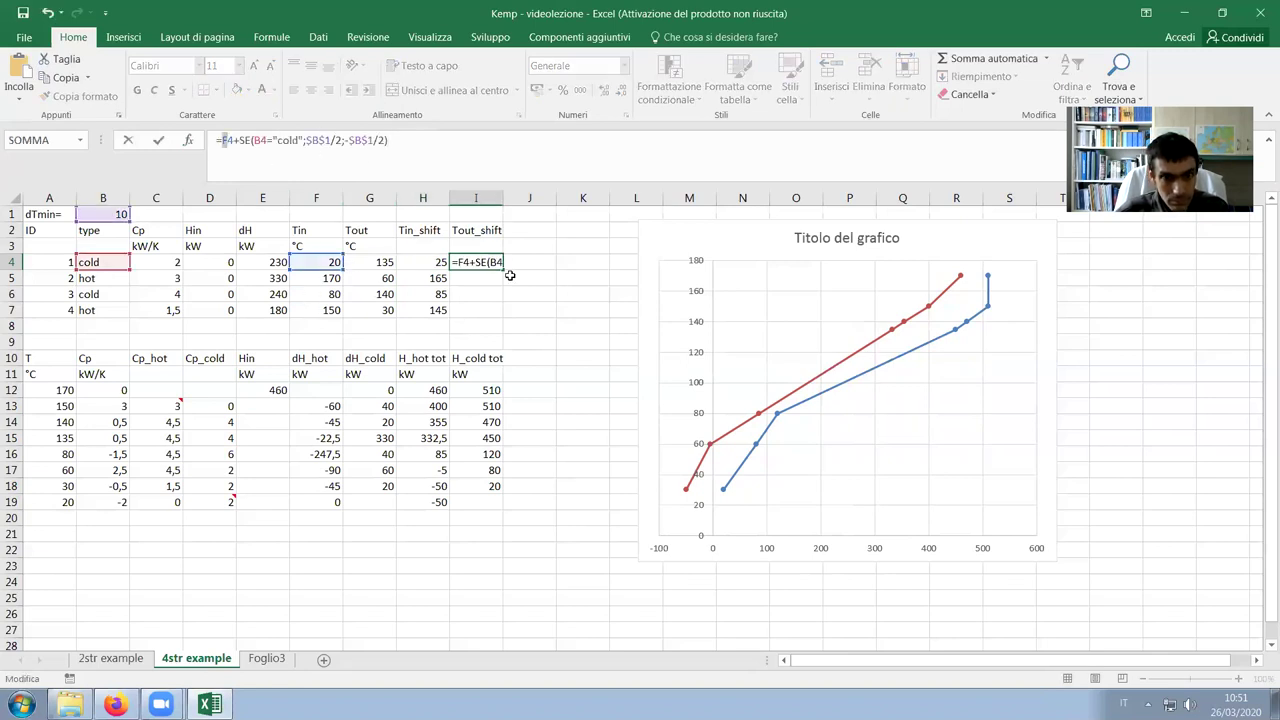
pyautogui.write('G')
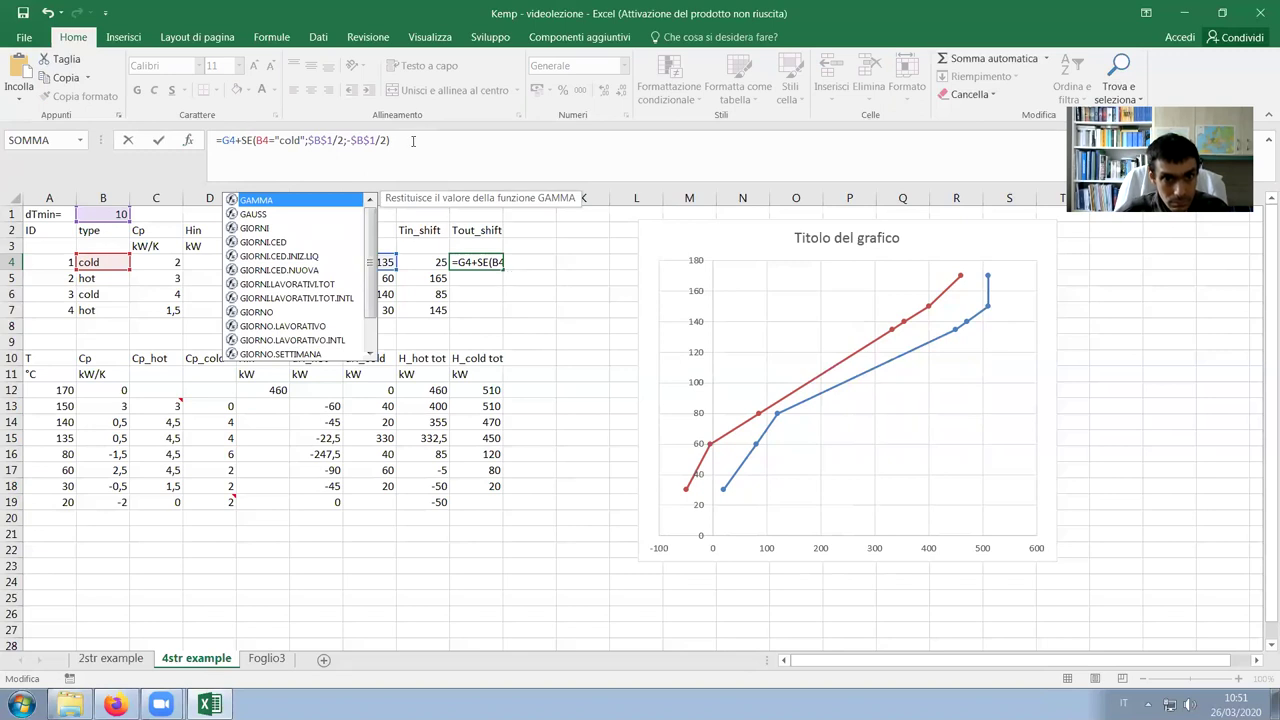
pyautogui.click(413, 141)
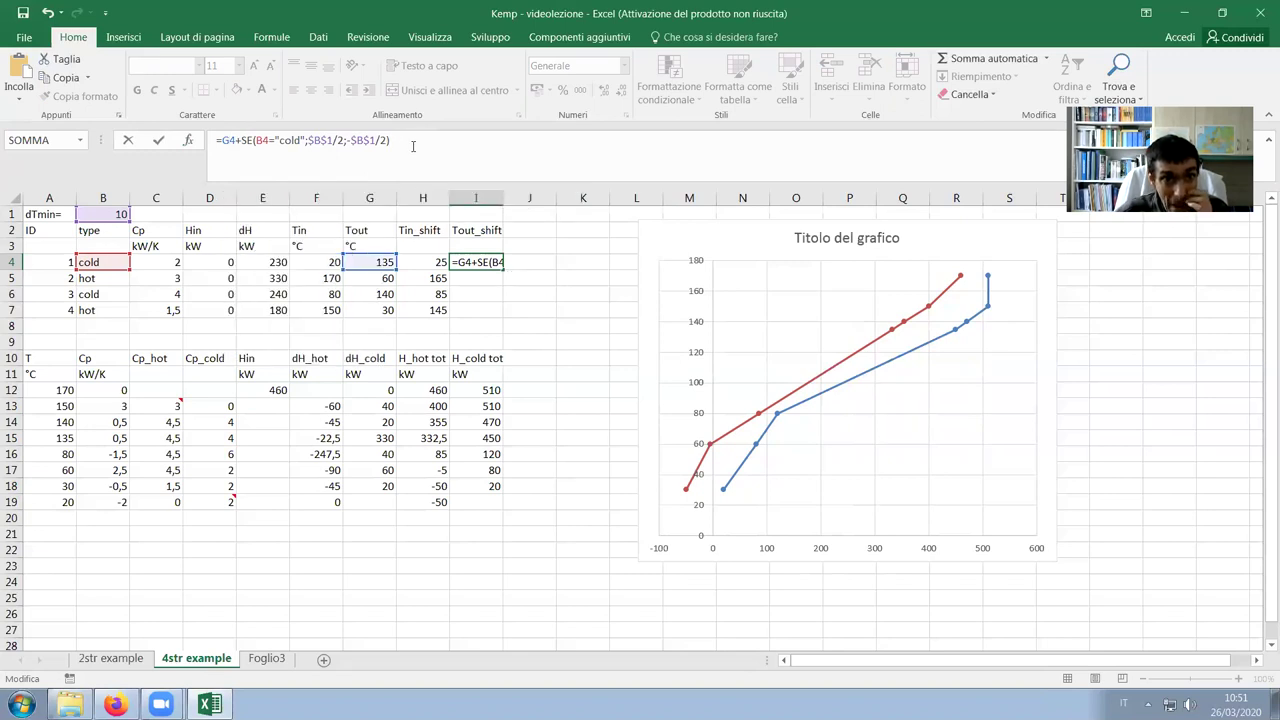
pyautogui.press('Return')
pyautogui.click(490, 262)
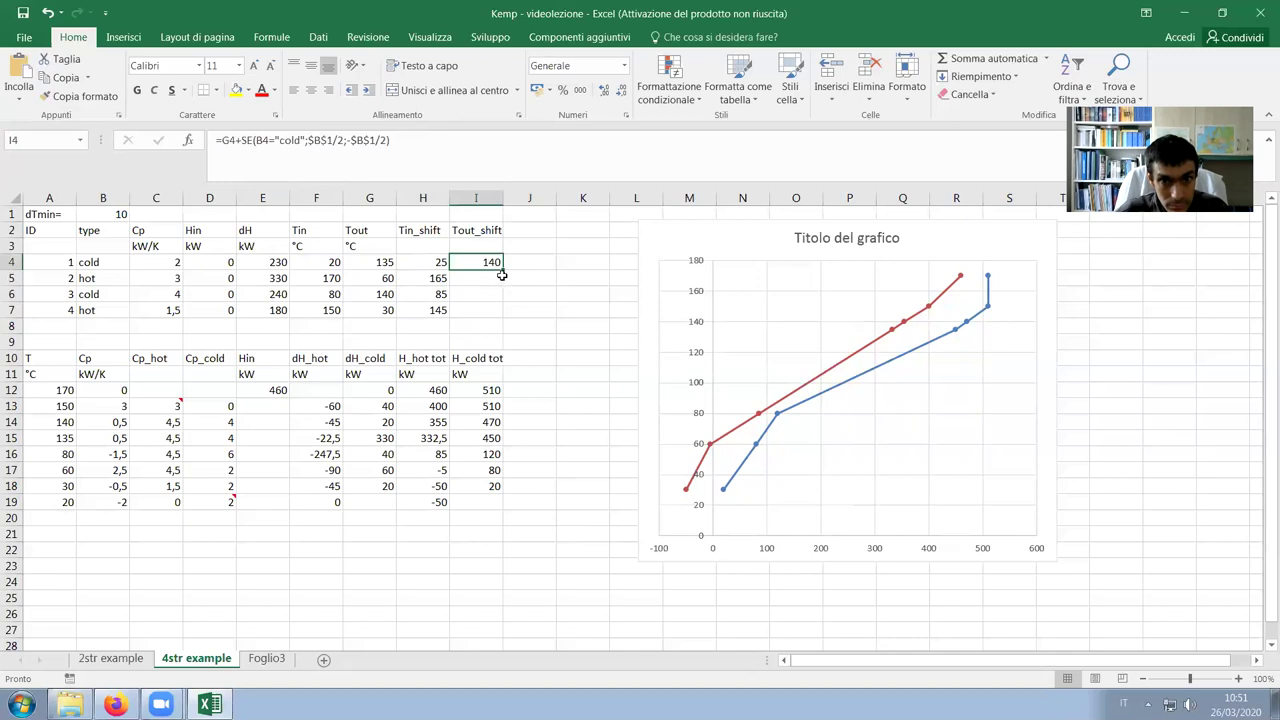
pyautogui.moveTo(503, 270); pyautogui.dragTo(504, 316)
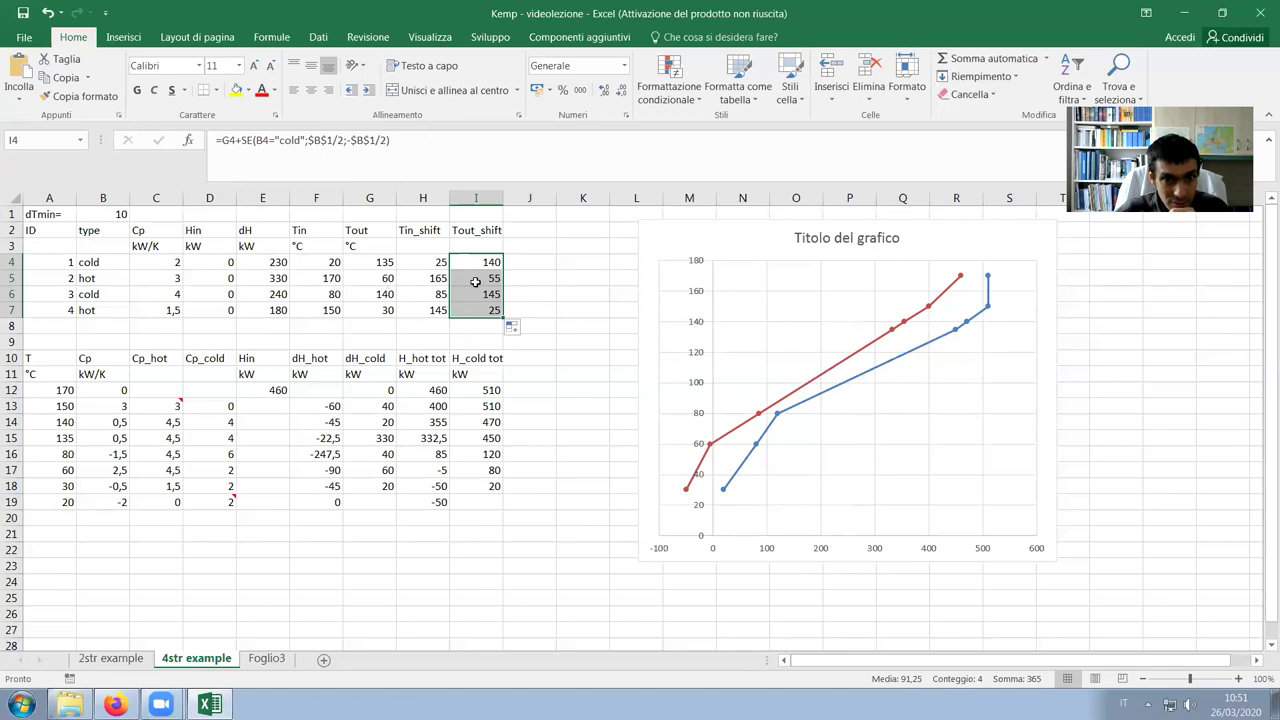
pyautogui.click(567, 369)
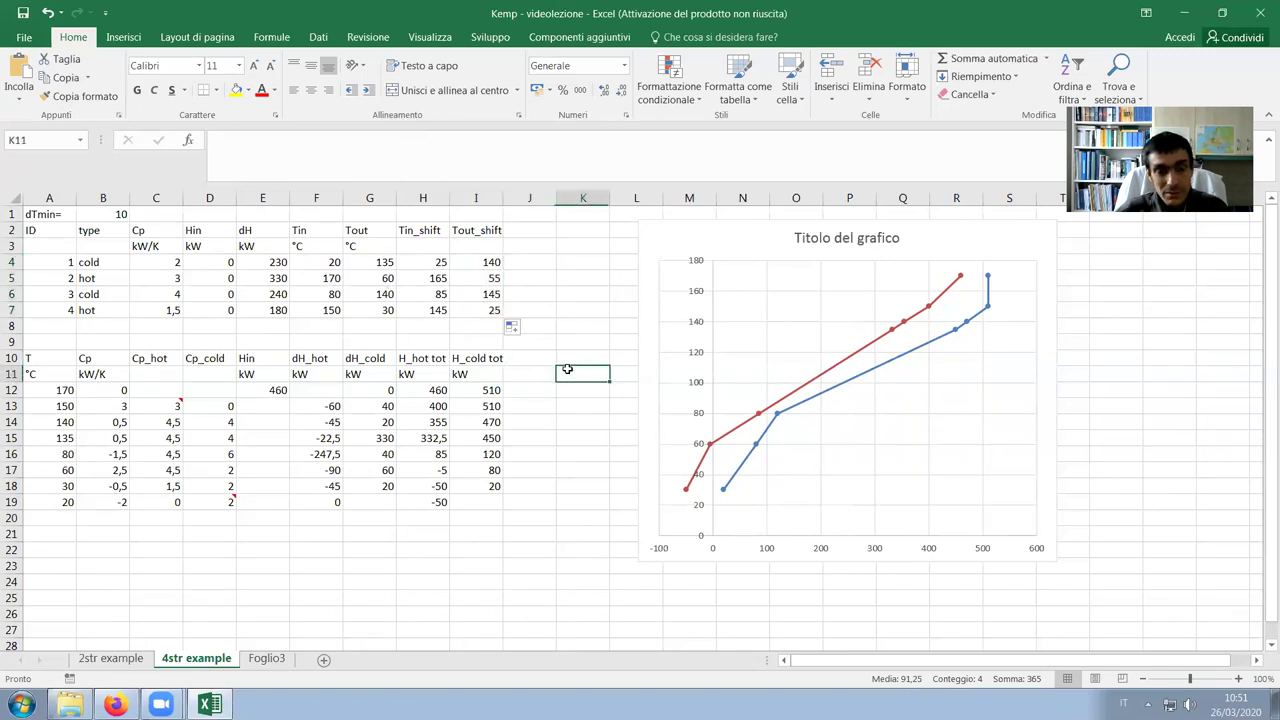
# Move the chart farther from the tables and paste the Tin_shift cells H4:H7 as values starting at A21
pyautogui.moveTo(662, 241); pyautogui.dragTo(859, 248)
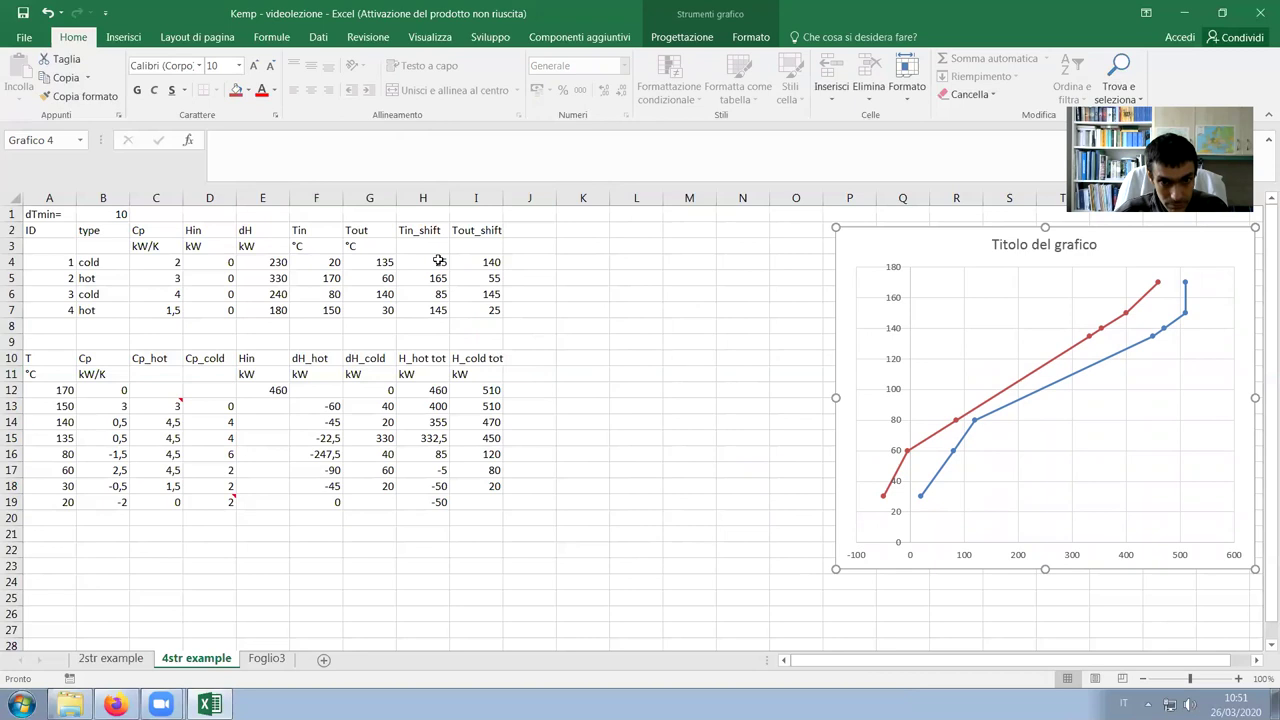
pyautogui.moveTo(439, 261); pyautogui.dragTo(430, 310)
pyautogui.hotkey('ctrl', 'c')
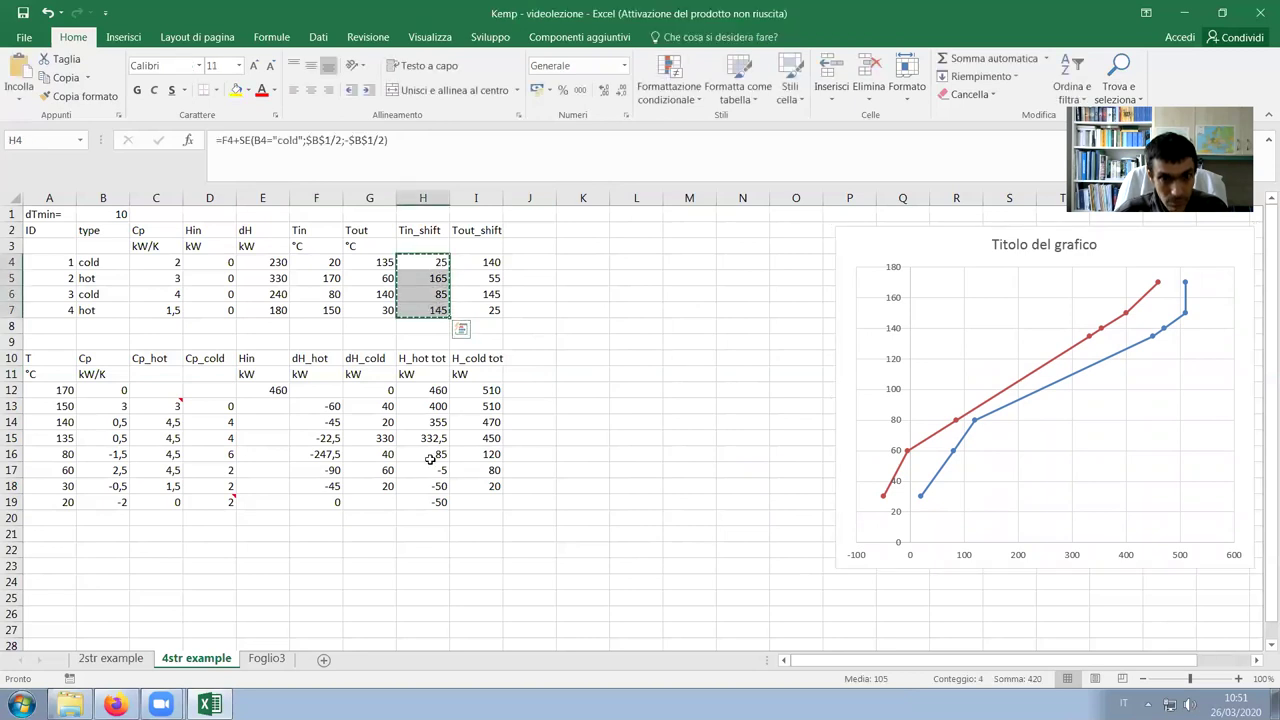
pyautogui.rightClick(71, 535)
pyautogui.click(116, 280)
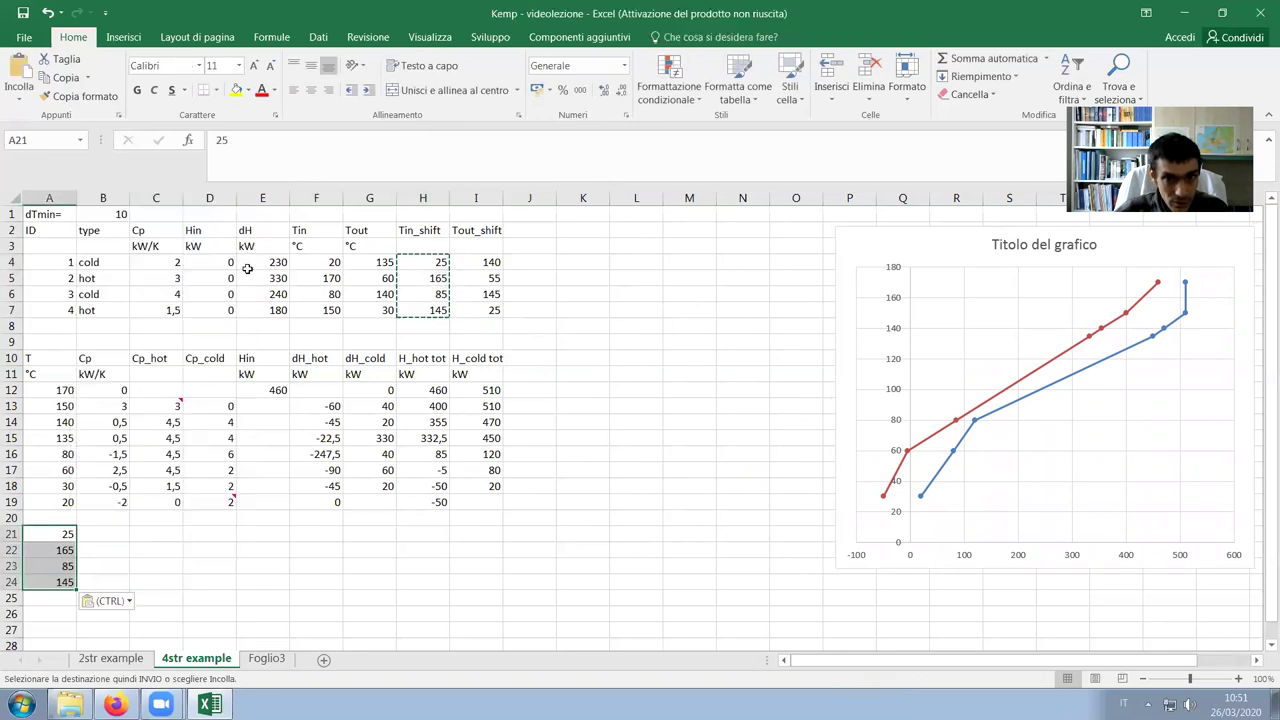
# Paste the Tout_shift cells I4:I7 as values directly below, starting at A25
pyautogui.moveTo(478, 261); pyautogui.dragTo(488, 310)
pyautogui.hotkey('ctrl', 'c')
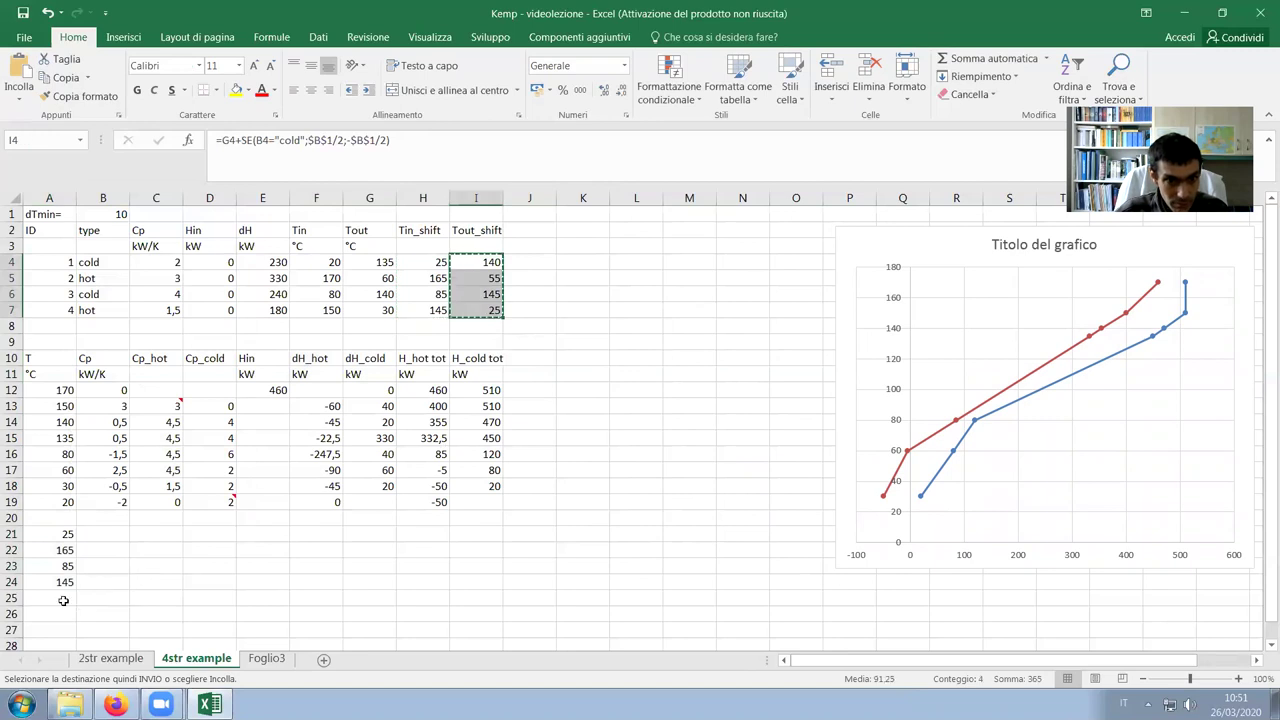
pyautogui.rightClick(71, 598)
pyautogui.click(121, 322)
# Sort the shifted temperatures in A21:A28 by value from largest to smallest
pyautogui.scroll(-2, 57, 453)
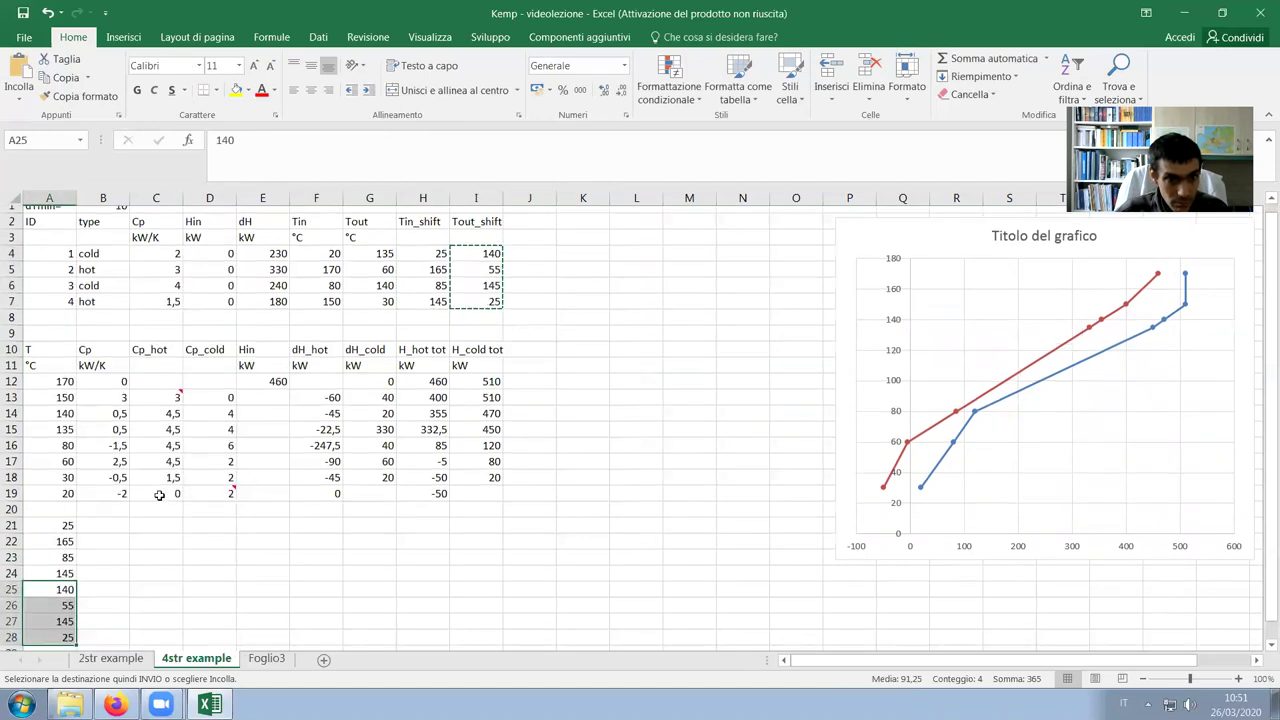
pyautogui.moveTo(57, 437); pyautogui.dragTo(62, 565)
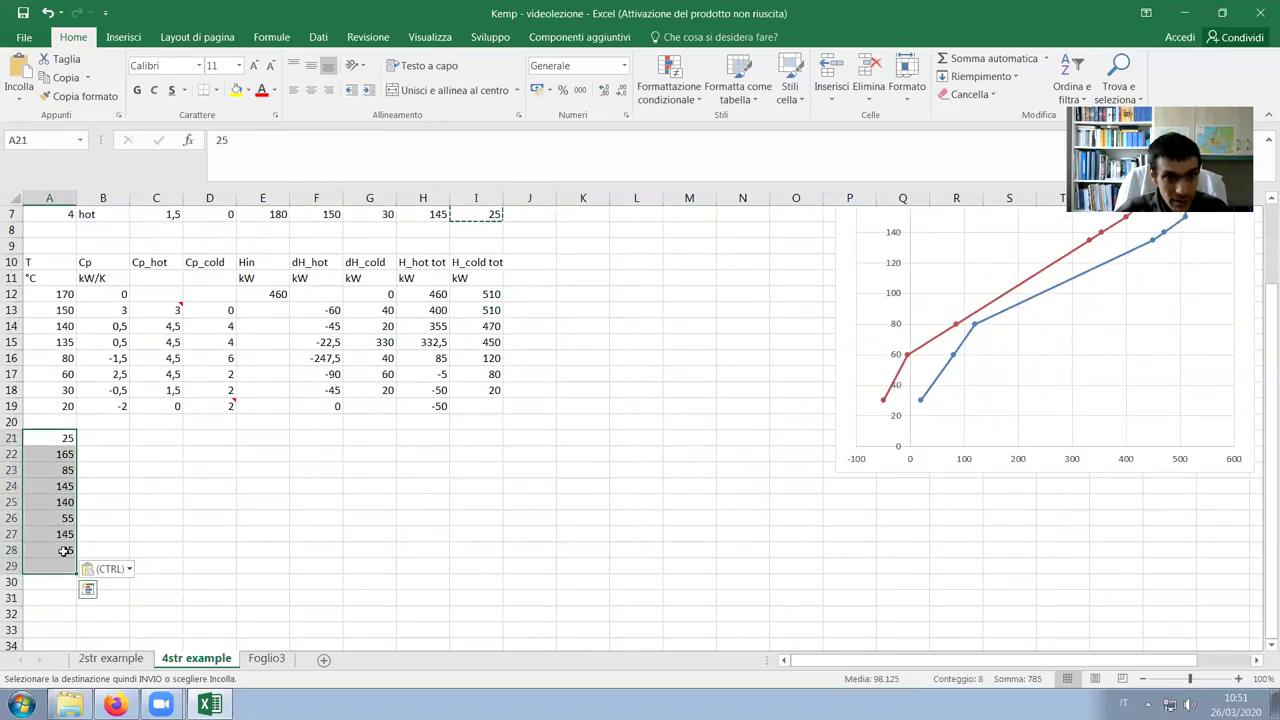
pyautogui.scroll(2, 339, 183)
pyautogui.click(318, 37)
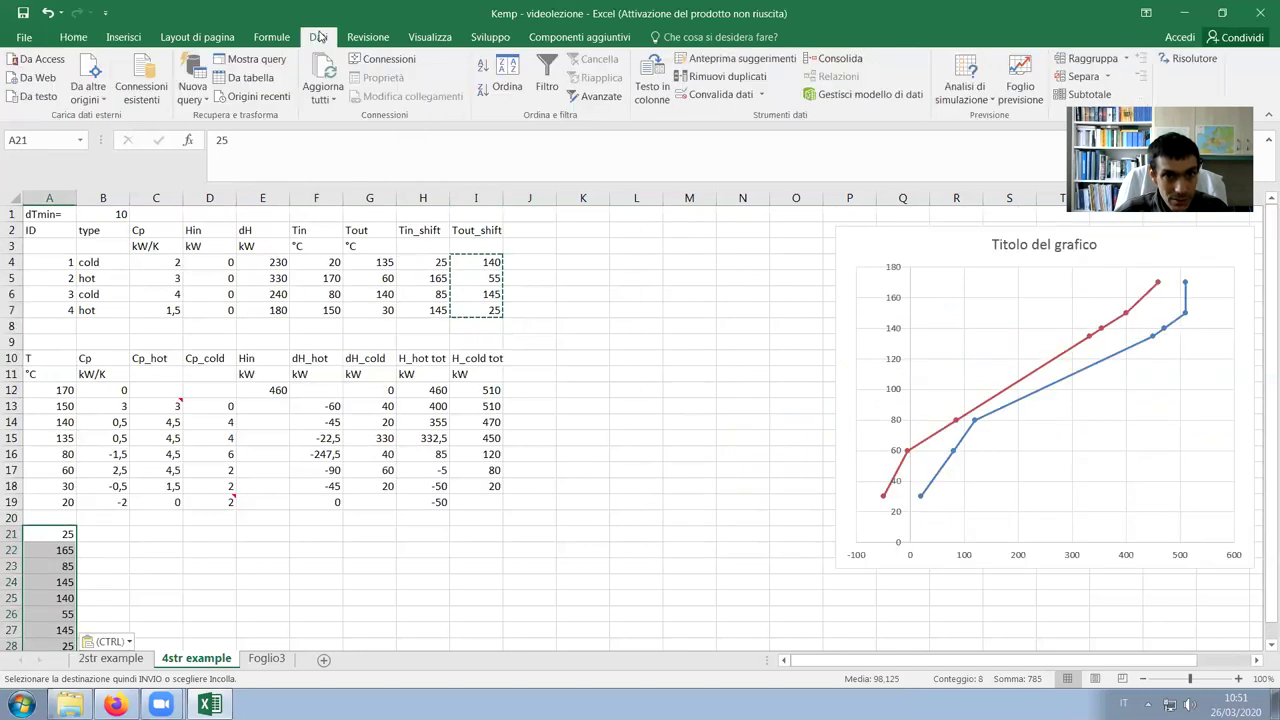
pyautogui.click(507, 80)
pyautogui.click(690, 191)
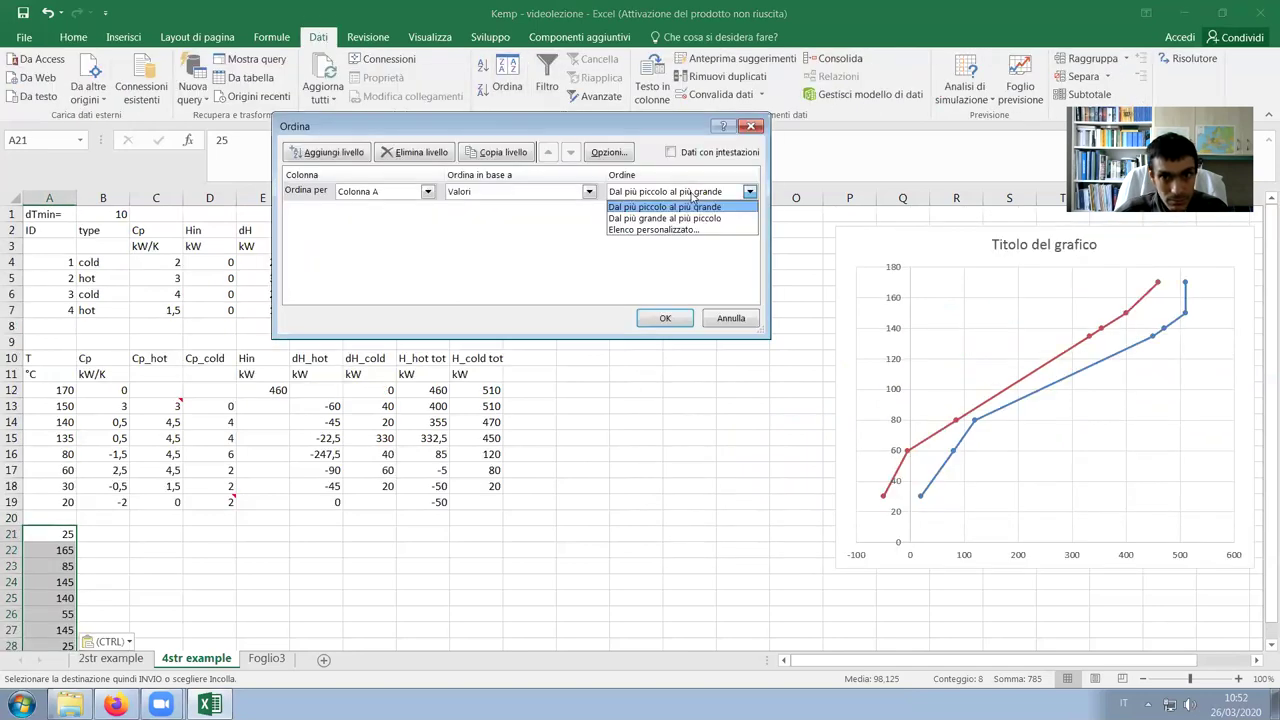
pyautogui.click(686, 218)
pyautogui.click(665, 318)
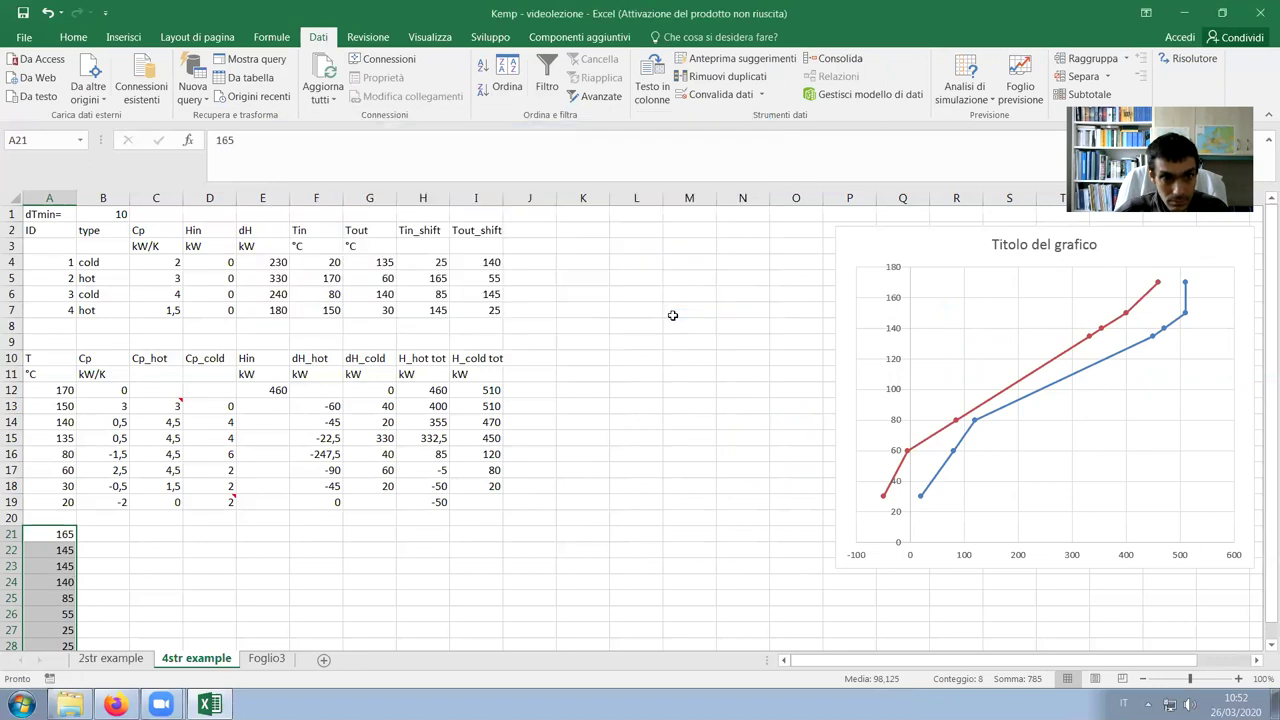
# Delete rows 23 and 27 to remove the duplicate 145 and 25 entries from the shifted temperature list
pyautogui.click(388, 577)
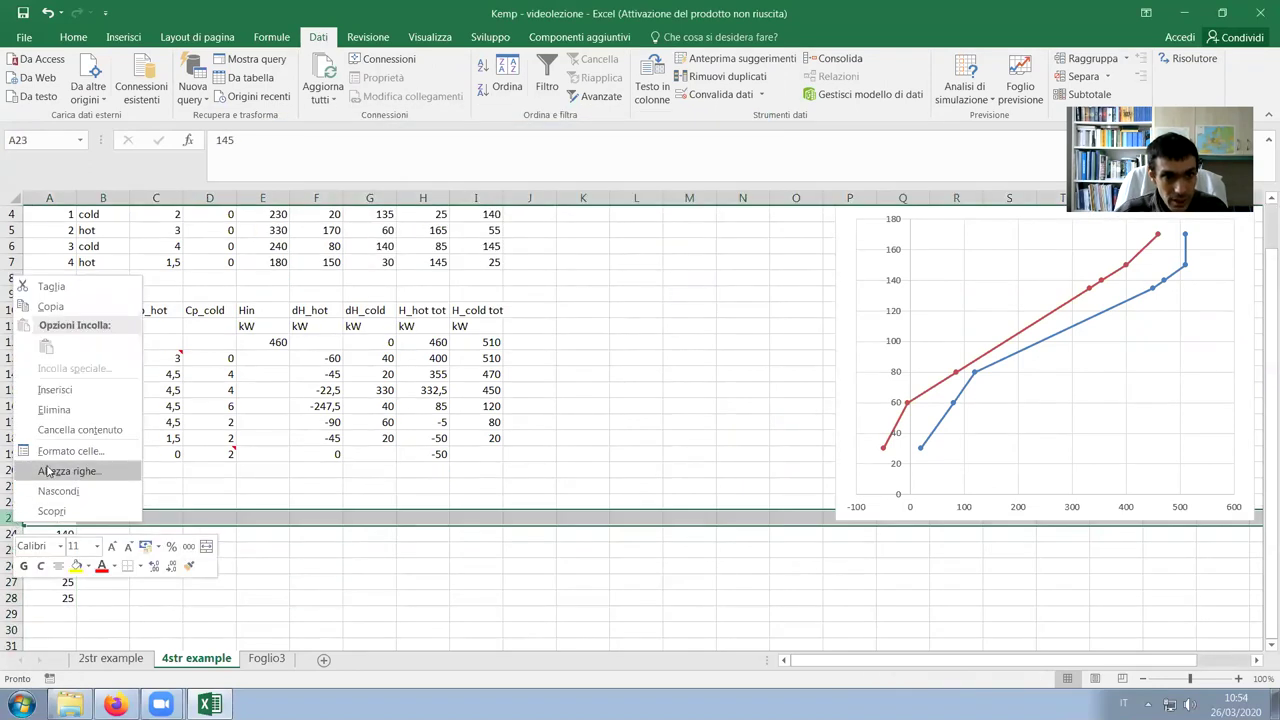
pyautogui.click(55, 410)
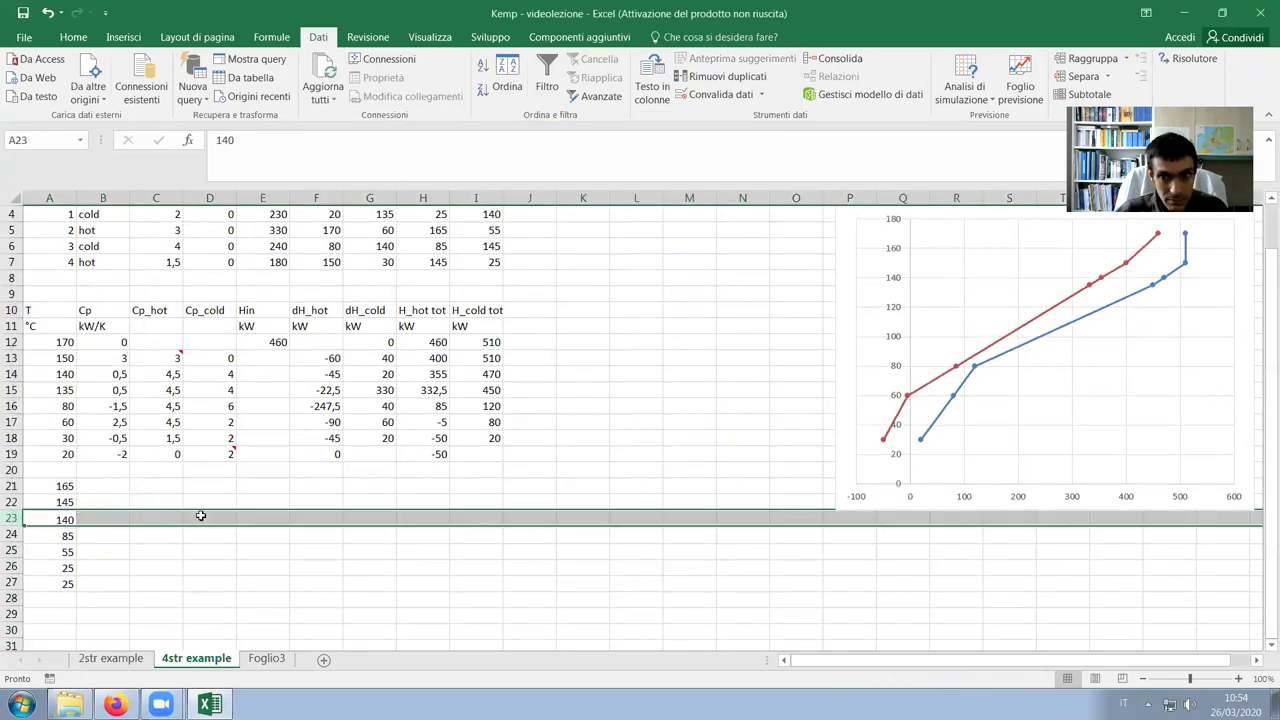
pyautogui.click(285, 612)
pyautogui.scroll(3, 281, 594)
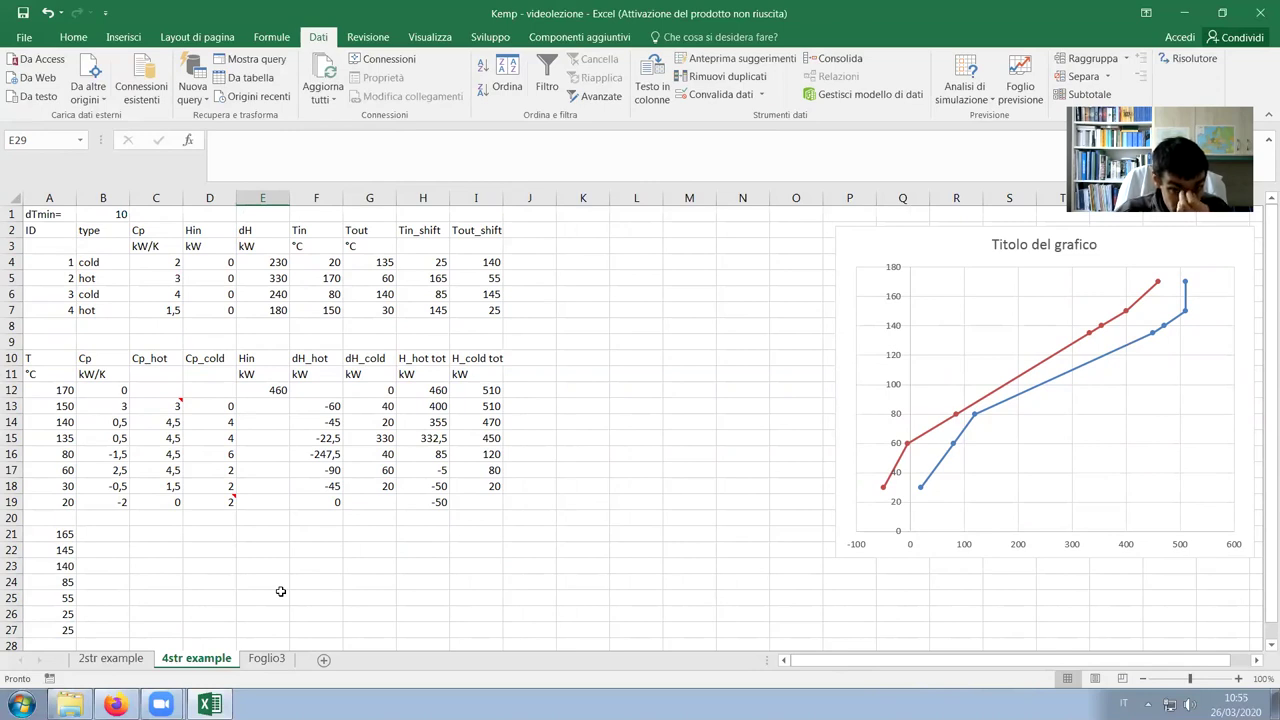
pyautogui.rightClick(20, 630)
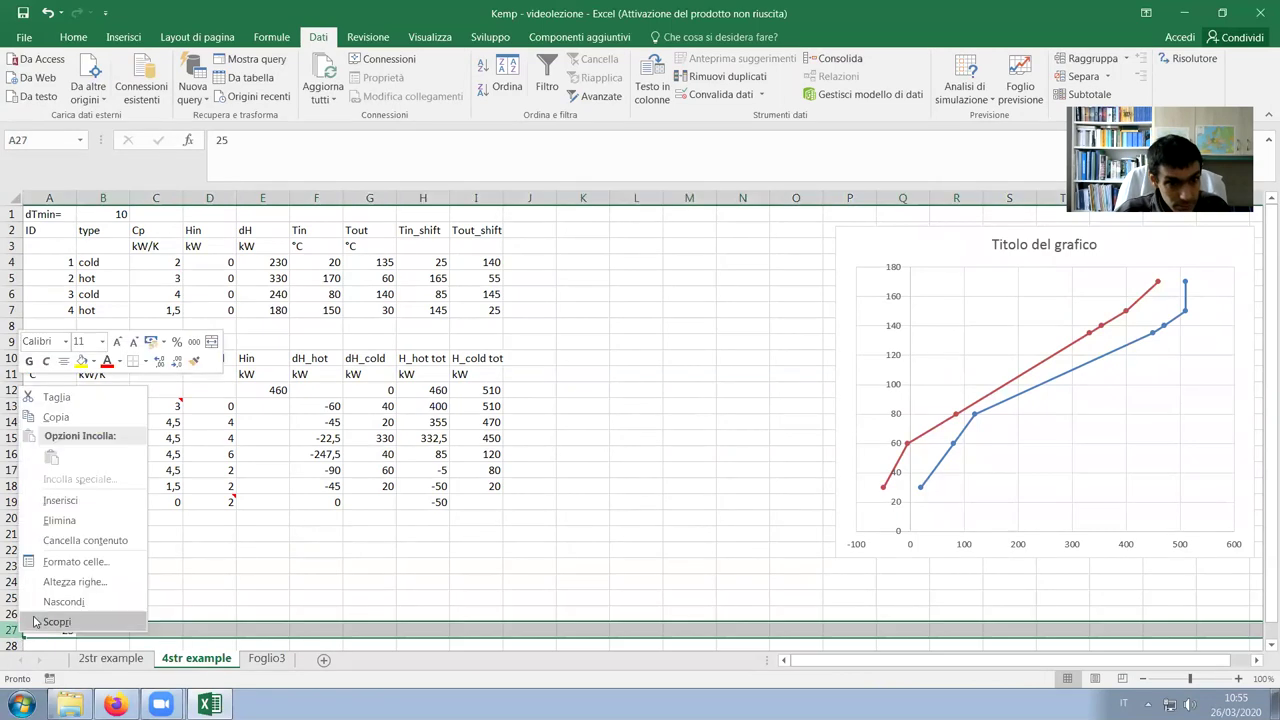
pyautogui.click(101, 519)
pyautogui.click(198, 613)
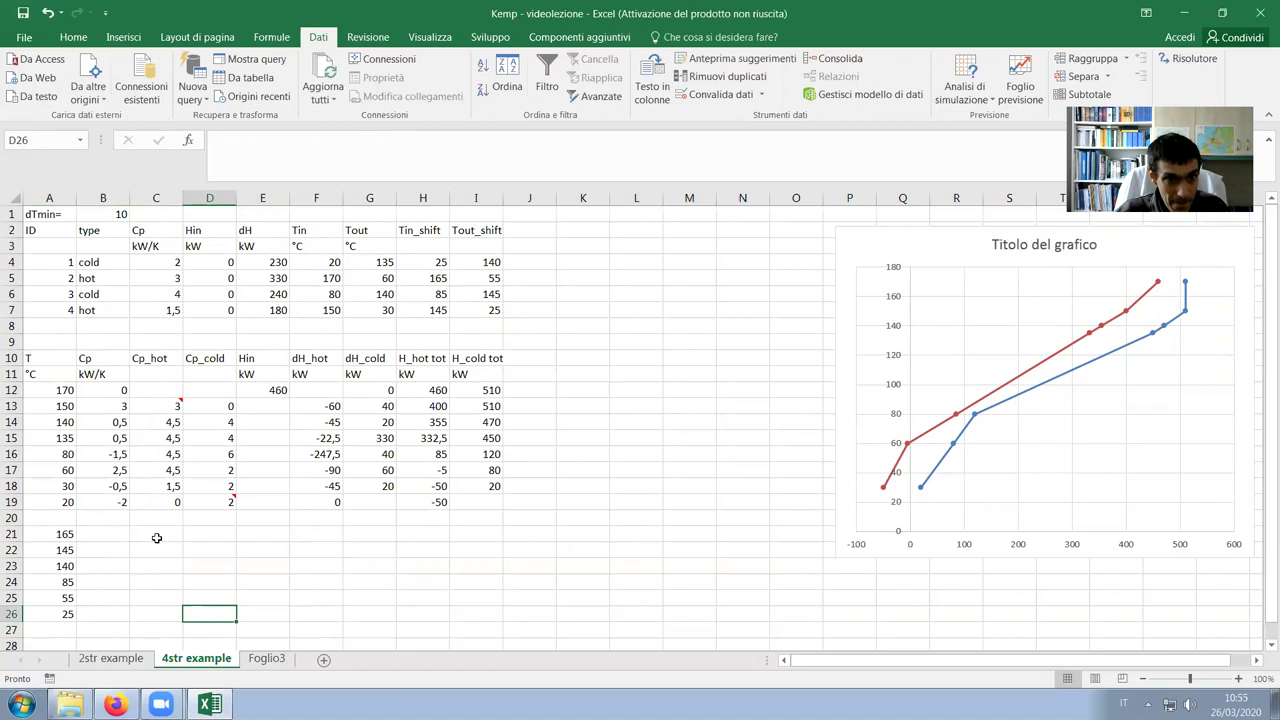
# Copy the Cp_hot cells C13:C19 and paste them as values starting at C21
pyautogui.scroll(-1, 157, 538)
pyautogui.moveTo(175, 355)
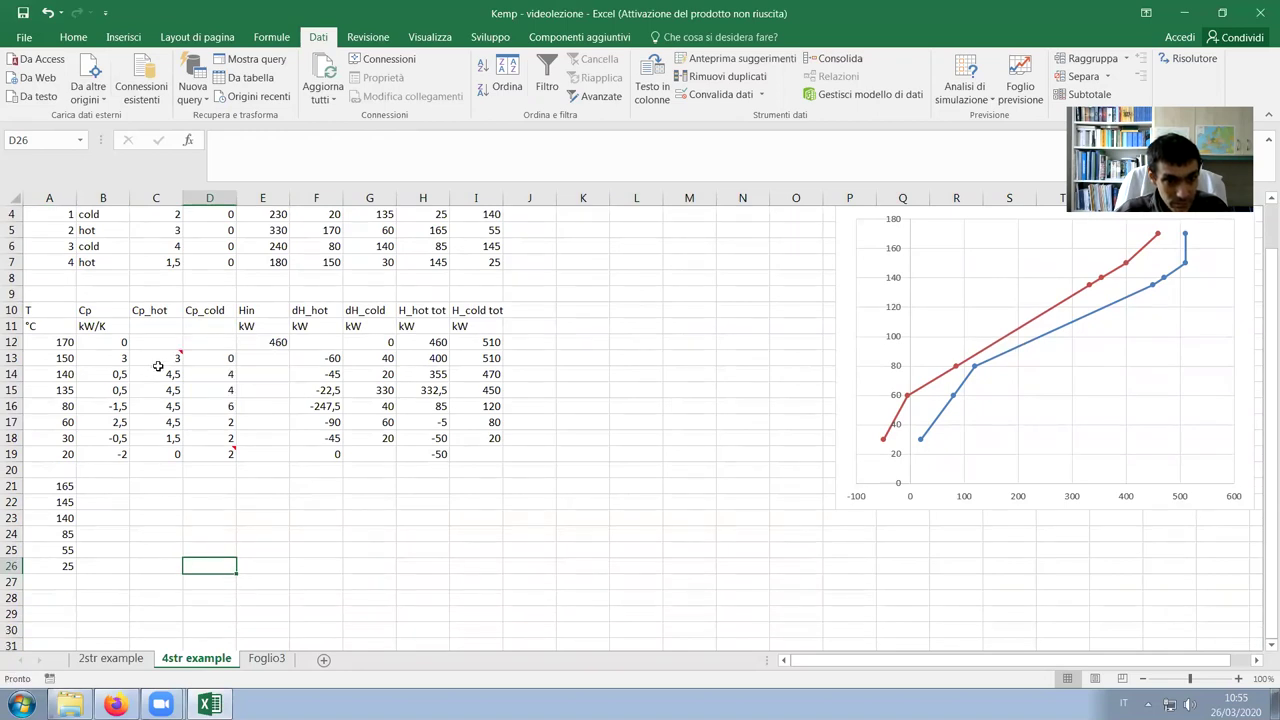
pyautogui.moveTo(158, 364); pyautogui.dragTo(185, 462)
pyautogui.hotkey('ctrl', 'c')
pyautogui.rightClick(137, 485)
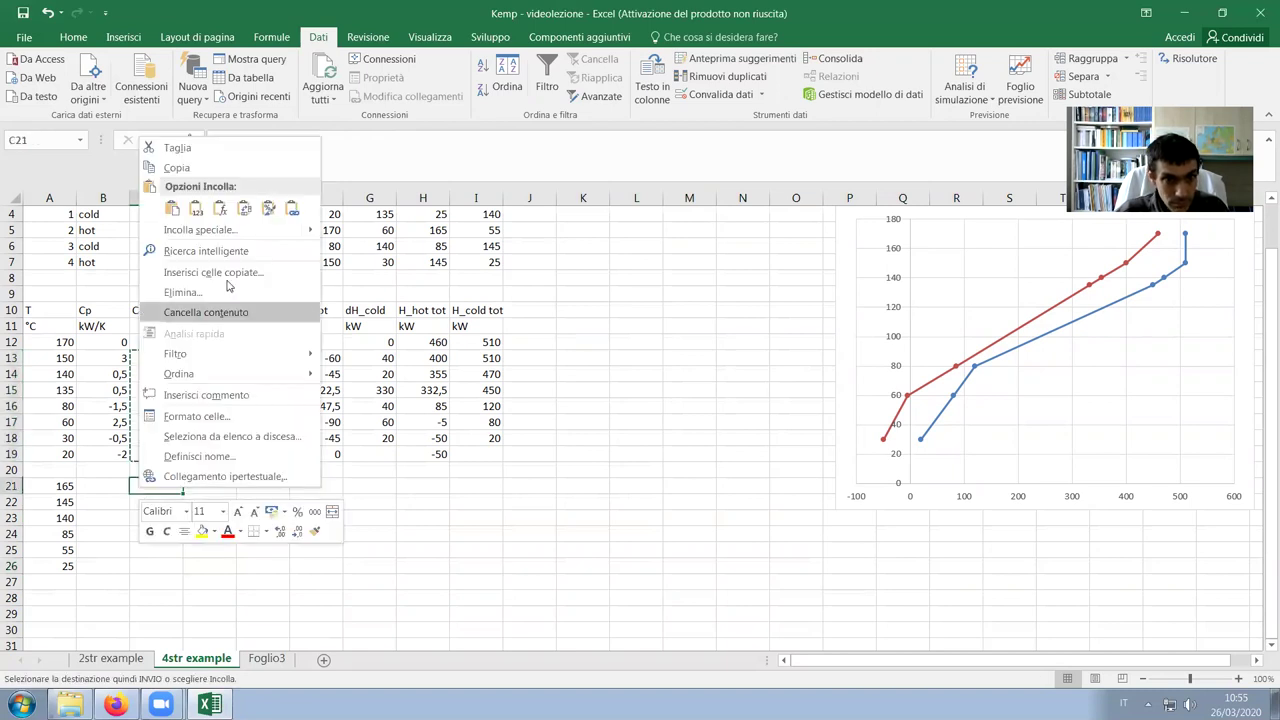
pyautogui.click(197, 208)
pyautogui.click(354, 561)
pyautogui.press('Escape')
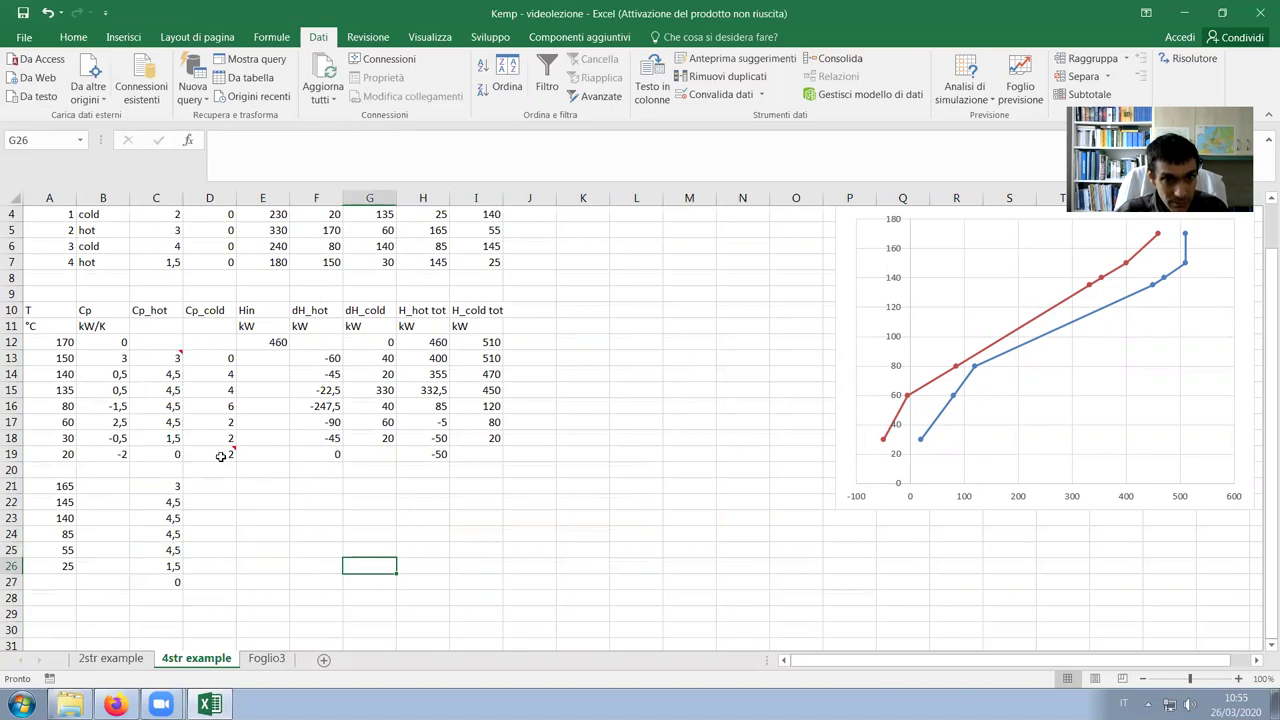
# Copy the Cp_cold cells D13:D19 and paste them as values starting at D21
pyautogui.moveTo(220, 456); pyautogui.dragTo(218, 356)
pyautogui.hotkey('ctrl', 'c')
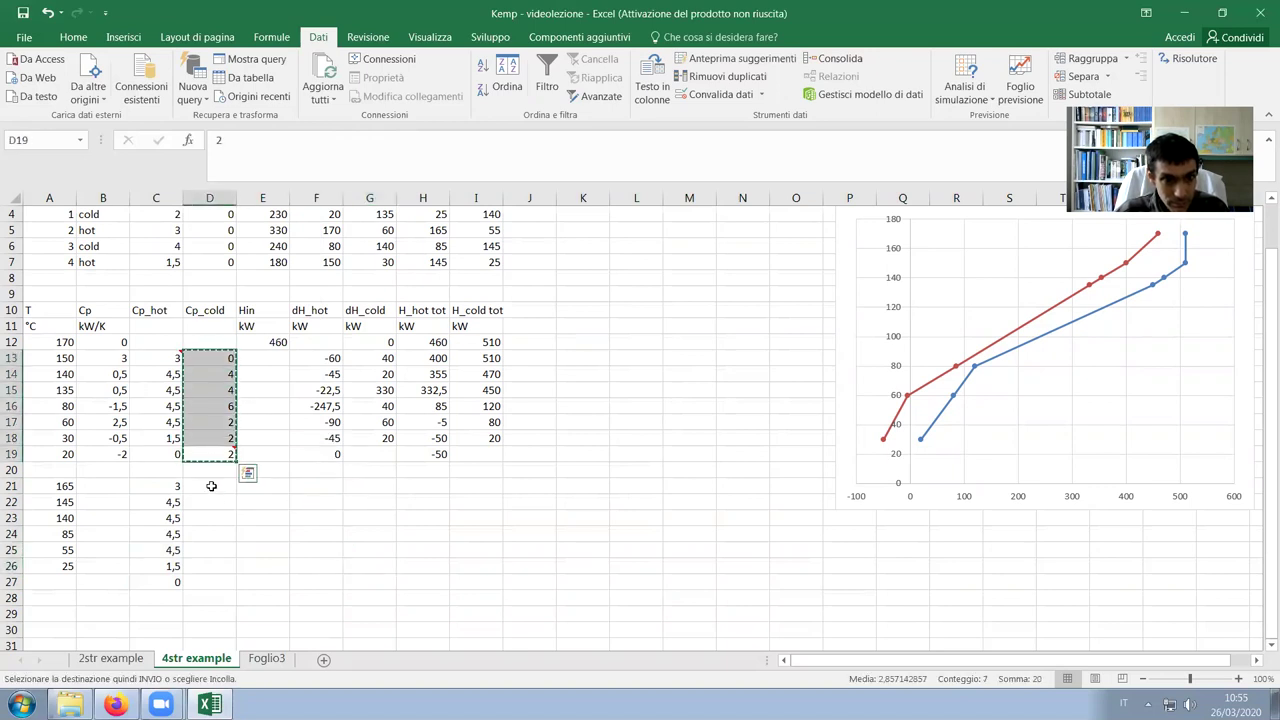
pyautogui.rightClick(211, 486)
pyautogui.click(266, 208)
pyautogui.click(379, 547)
pyautogui.press('Escape')
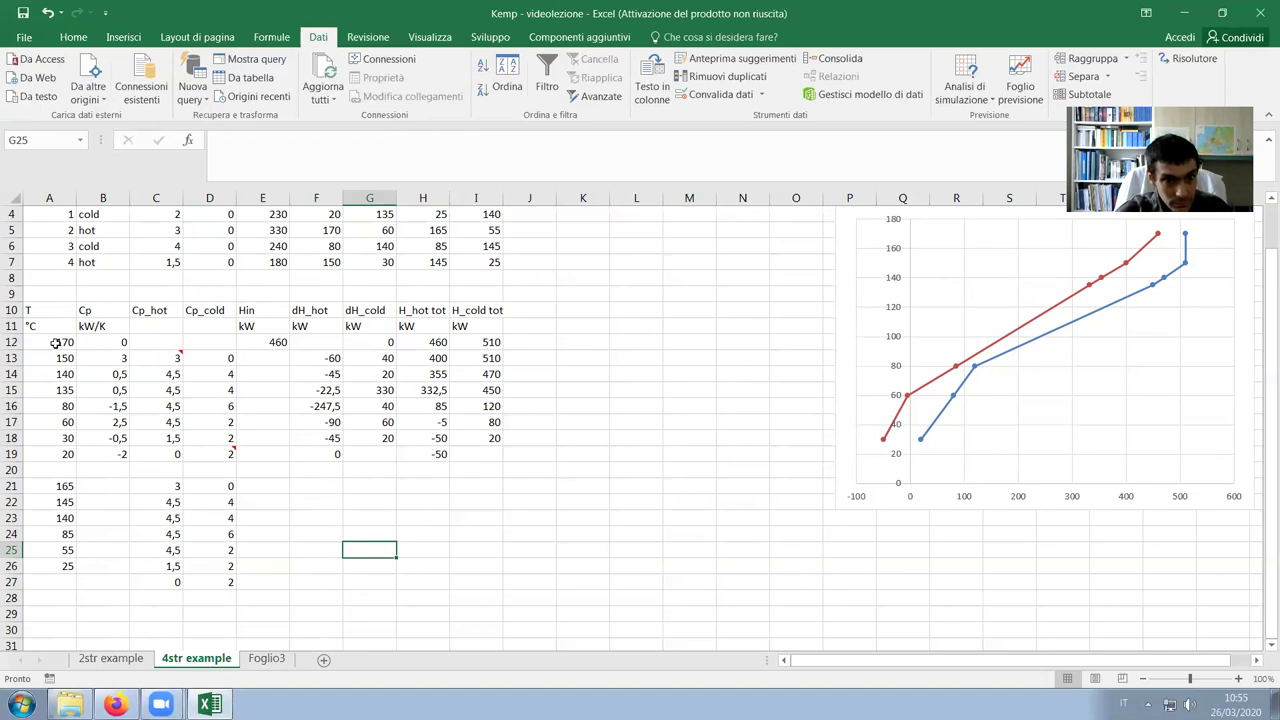
# Copy the net Cp formula from B13 into B21 and fill it down to B26
pyautogui.click(116, 362)
pyautogui.hotkey('ctrl', 'c')
pyautogui.click(110, 487)
pyautogui.hotkey('ctrl', 'v')
pyautogui.press('Escape')
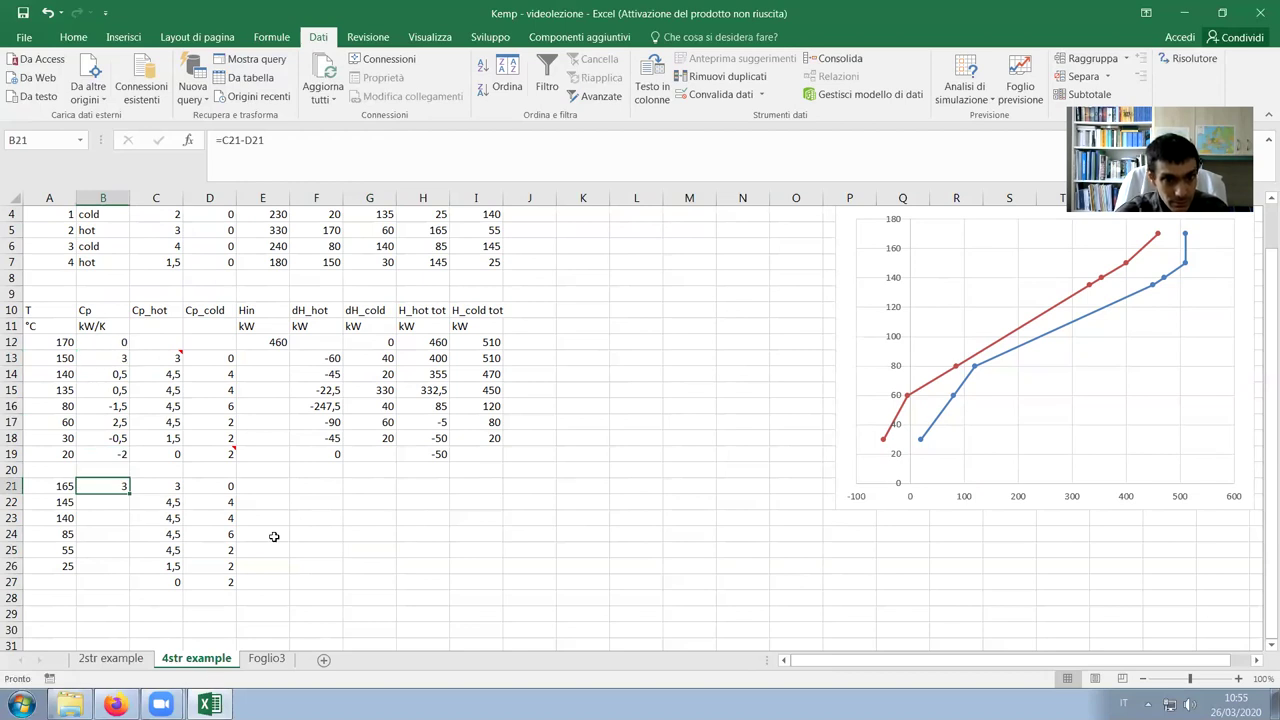
pyautogui.moveTo(129, 494); pyautogui.dragTo(124, 572)
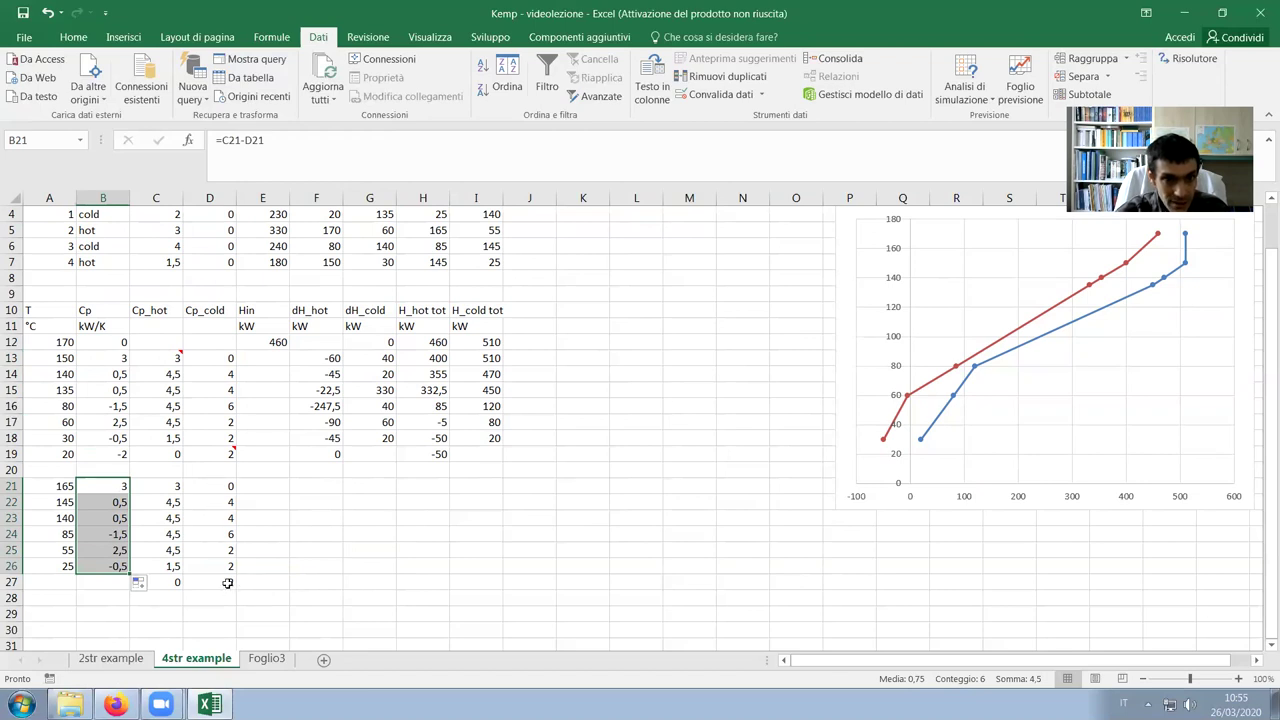
# Move the Cp_cold values in D22:D27 up one row, replacing the existing data
pyautogui.moveTo(228, 583); pyautogui.dragTo(213, 497)
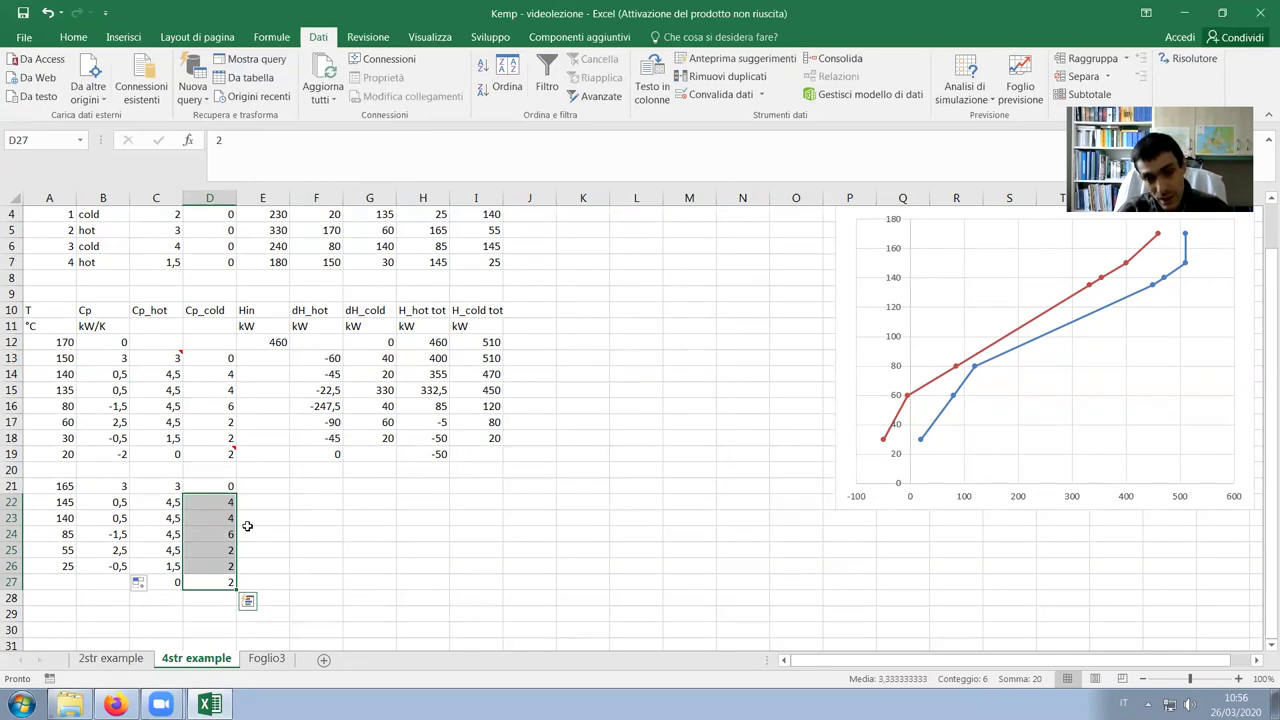
pyautogui.moveTo(204, 494); pyautogui.dragTo(204, 484)
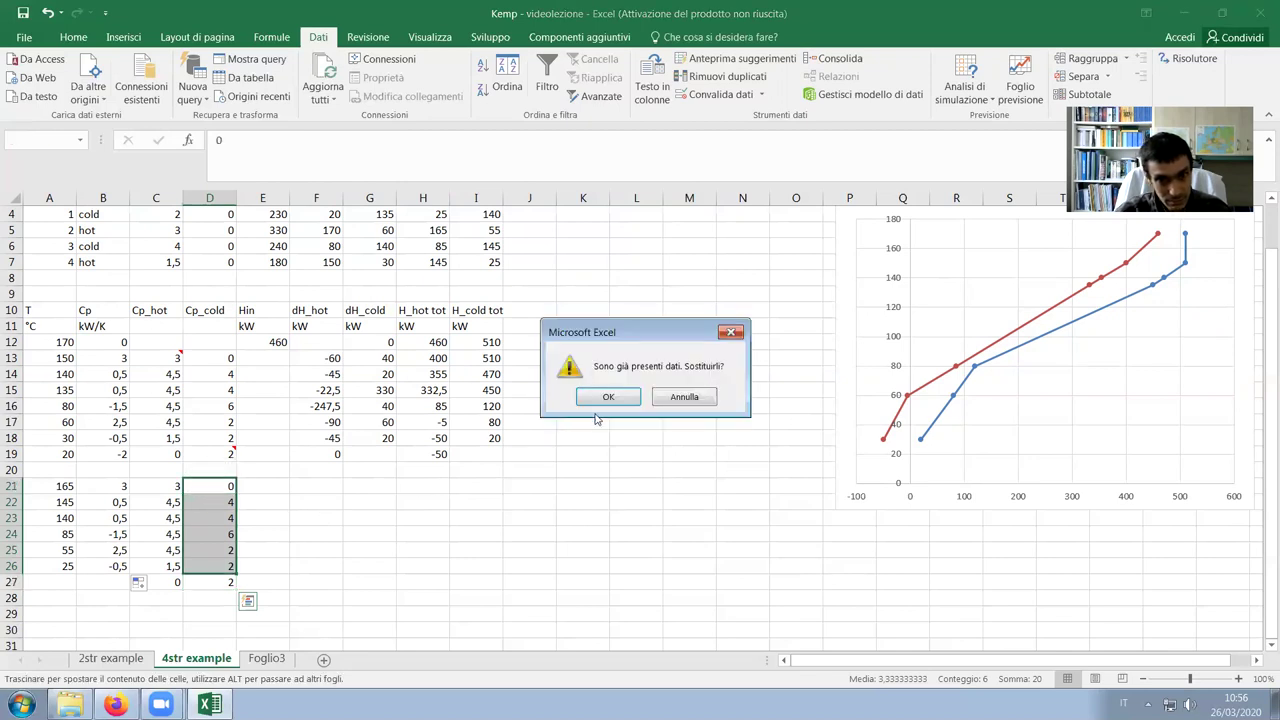
pyautogui.click(607, 396)
# Replace the broken formula in B21 with a fresh copy from B13 and fill it down to B26
pyautogui.click(102, 486)
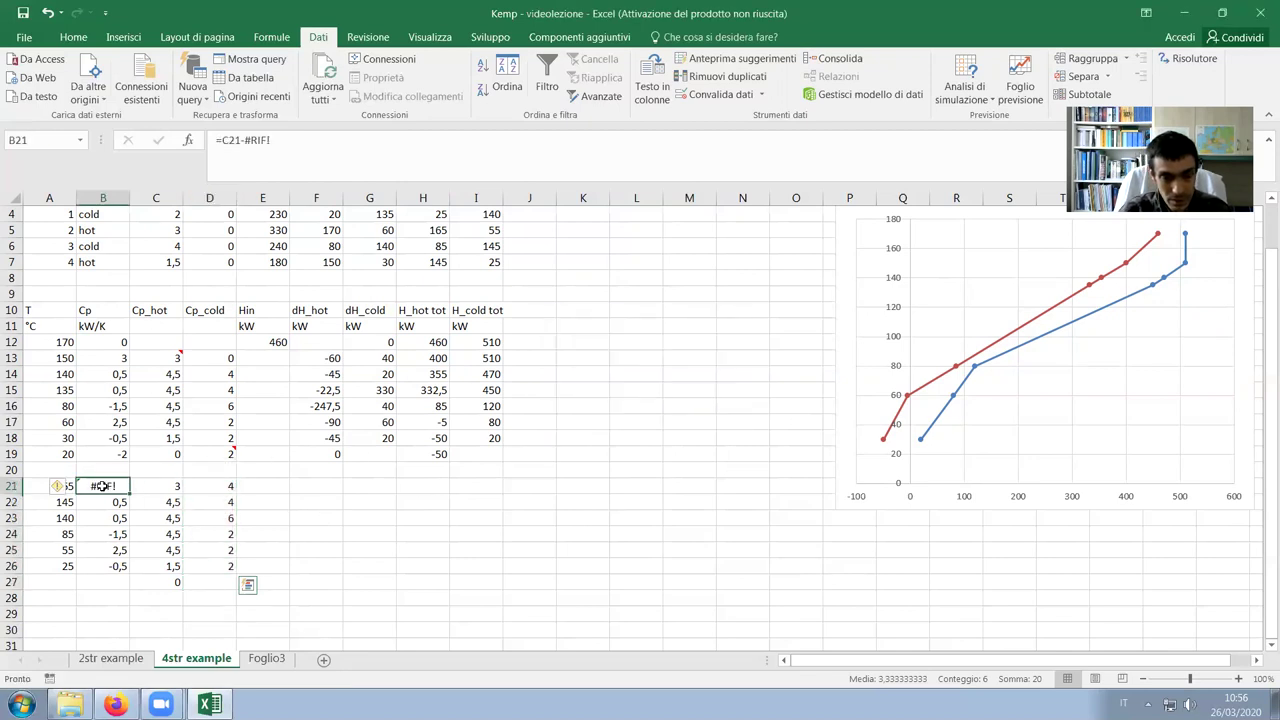
pyautogui.click(102, 358)
pyautogui.hotkey('ctrl', 'c')
pyautogui.click(105, 486)
pyautogui.hotkey('ctrl', 'v')
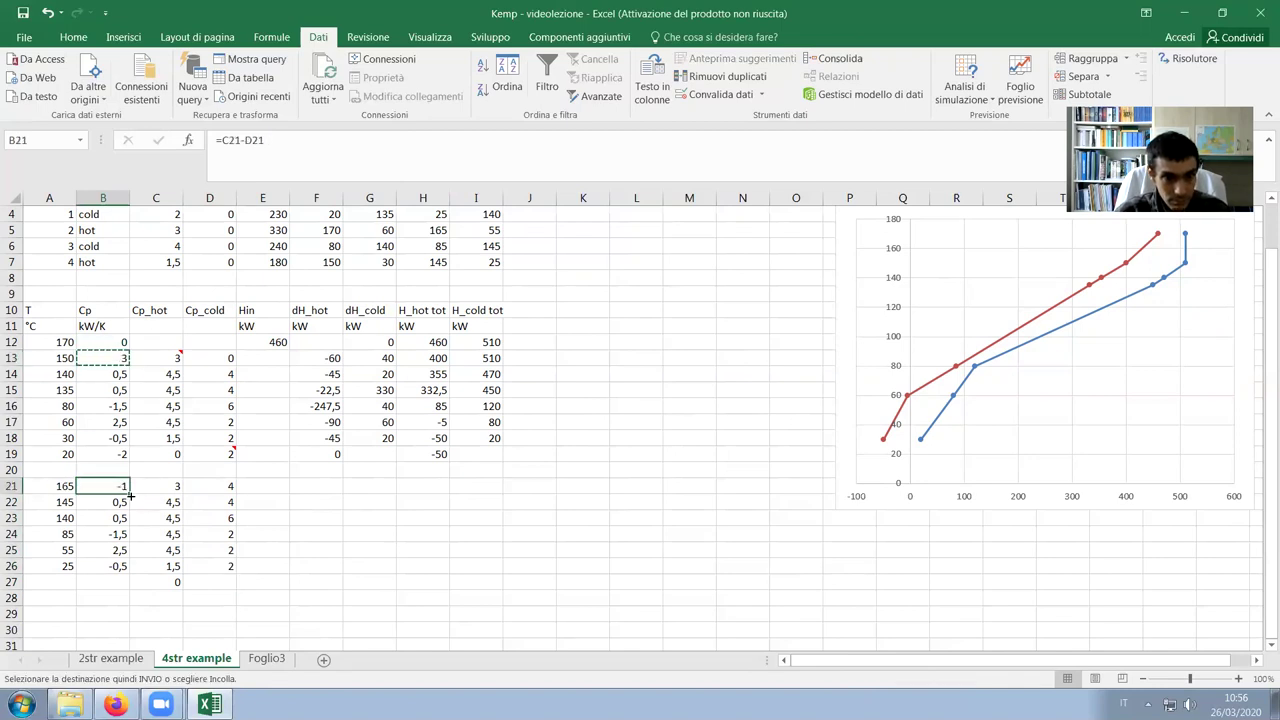
pyautogui.moveTo(129, 493); pyautogui.dragTo(129, 568)
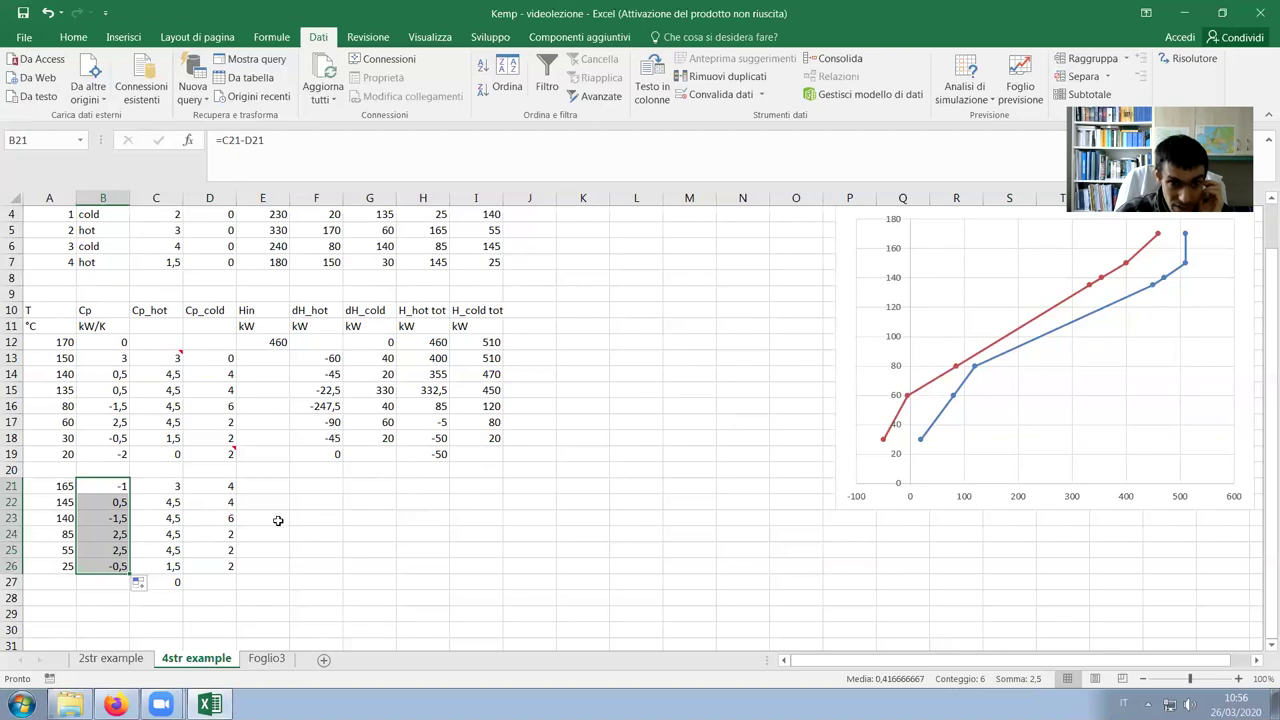
# Set the cold heat capacity for the 165 °C row in D21 to 0
pyautogui.scroll(1, 278, 518)
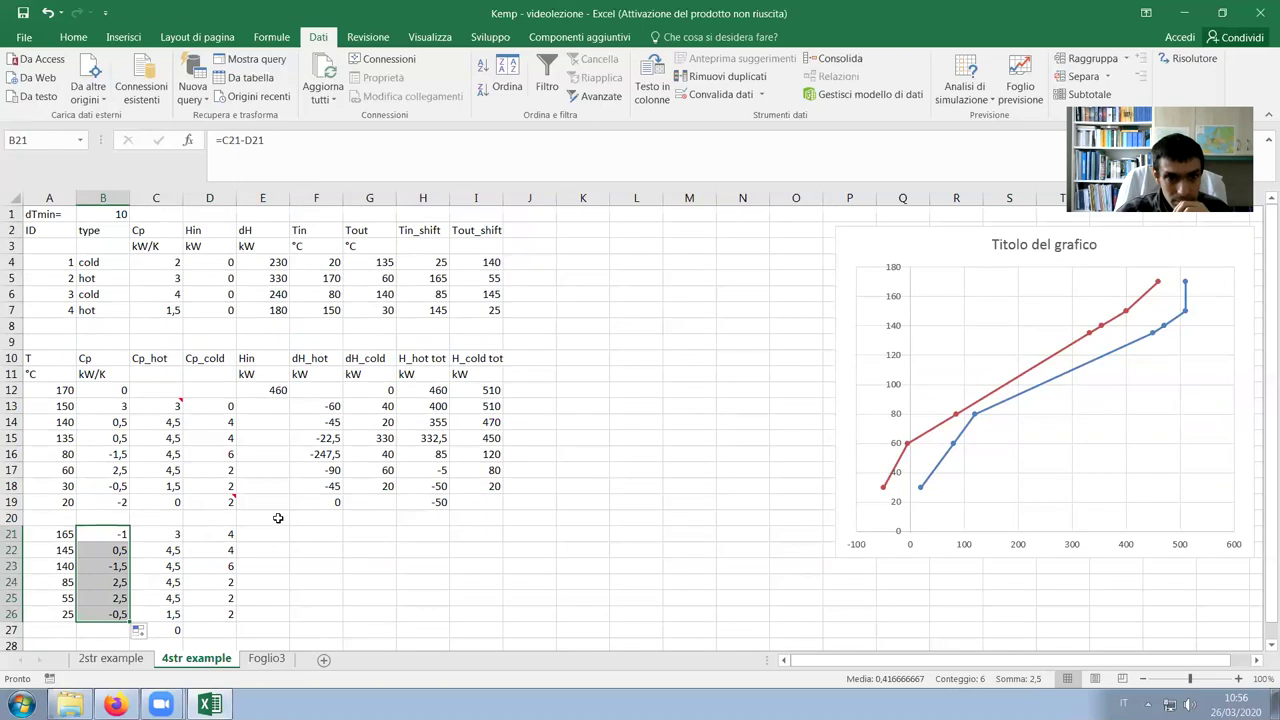
pyautogui.click(214, 533)
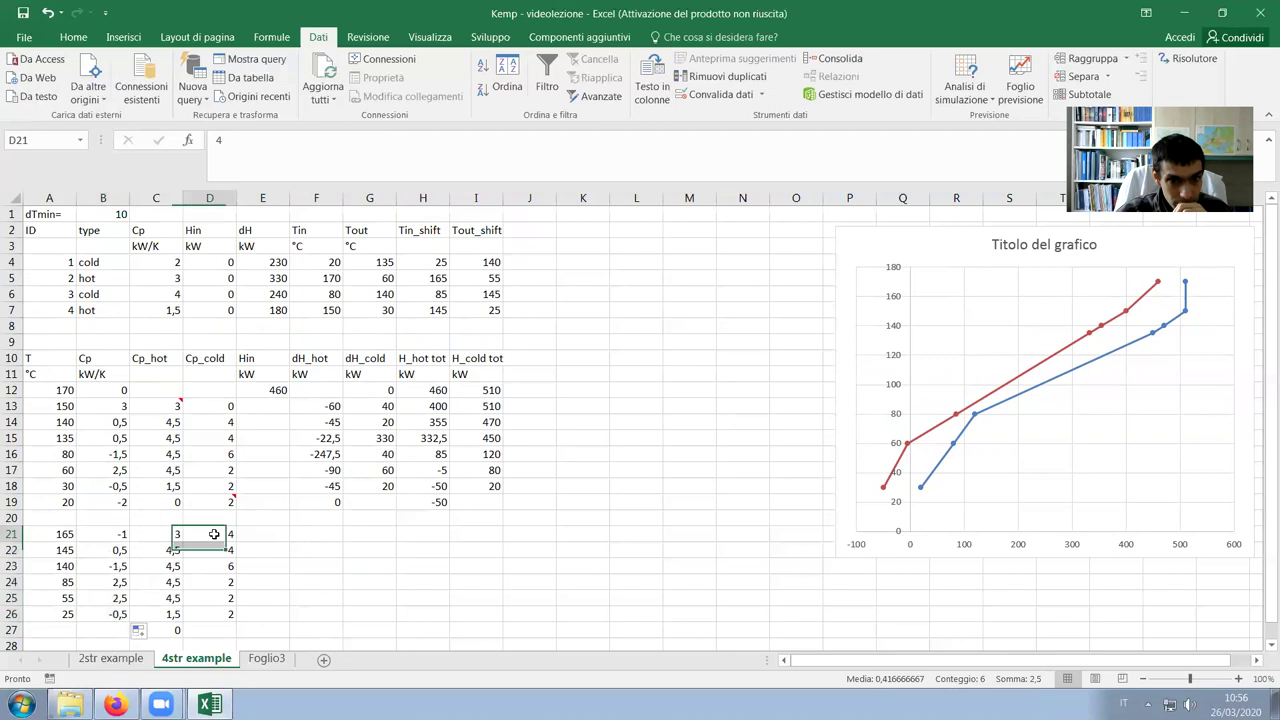
pyautogui.write('0')
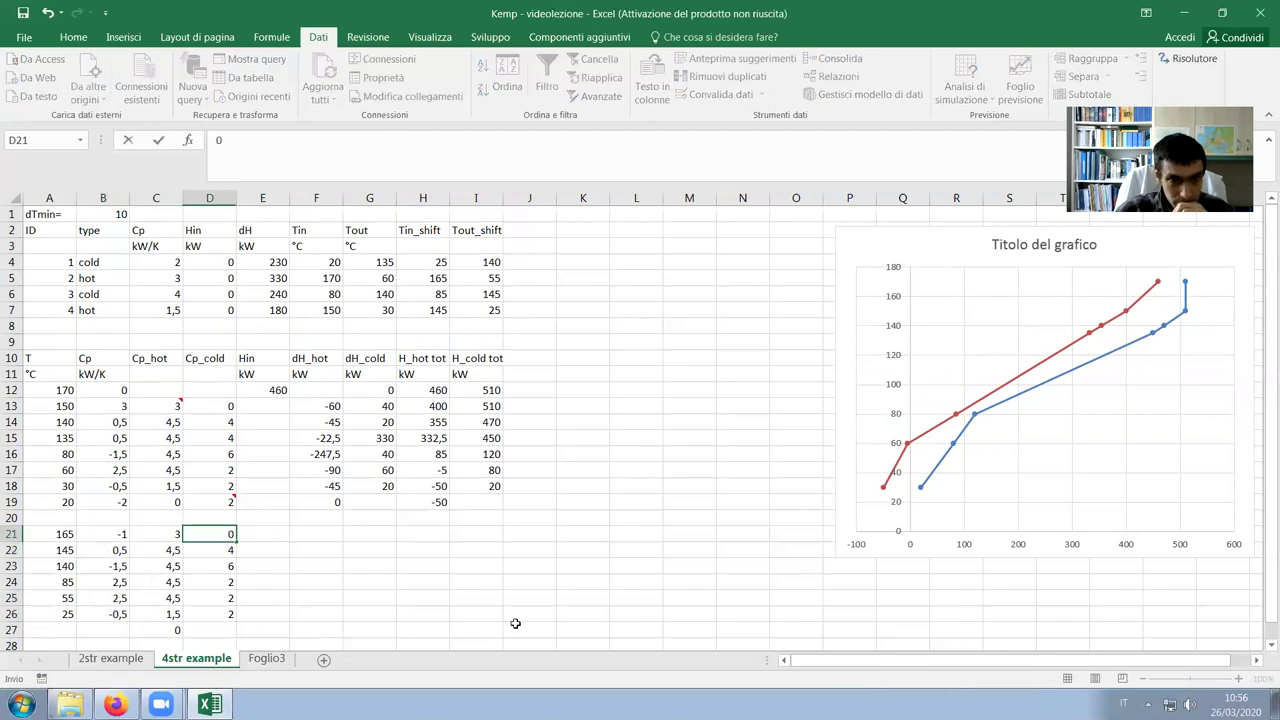
pyautogui.press('Return')
# Enter the heat balance formula =B21*(A21-A22) in F21 and fill it down to F26
pyautogui.press('Up')
pyautogui.press('Right')
pyautogui.press('Right')
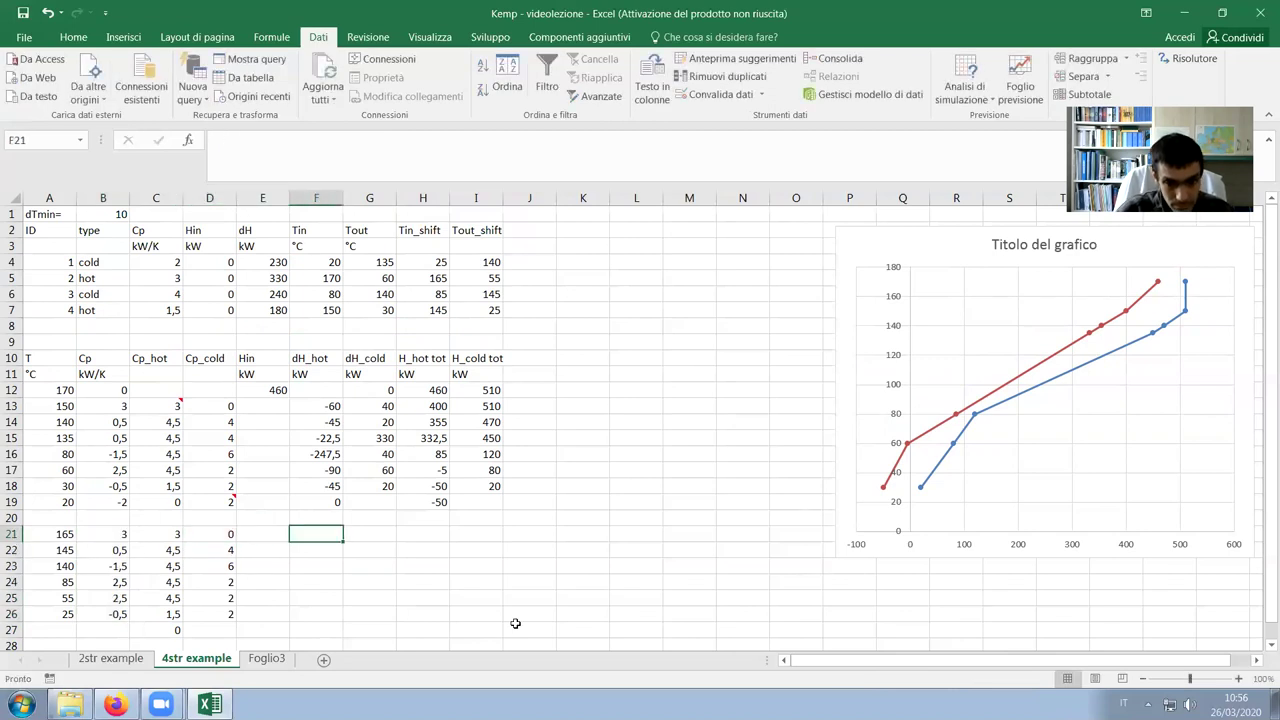
pyautogui.write('=')
pyautogui.click(121, 534)
pyautogui.write('*(')
pyautogui.click(64, 534)
pyautogui.write('-')
pyautogui.click(60, 550)
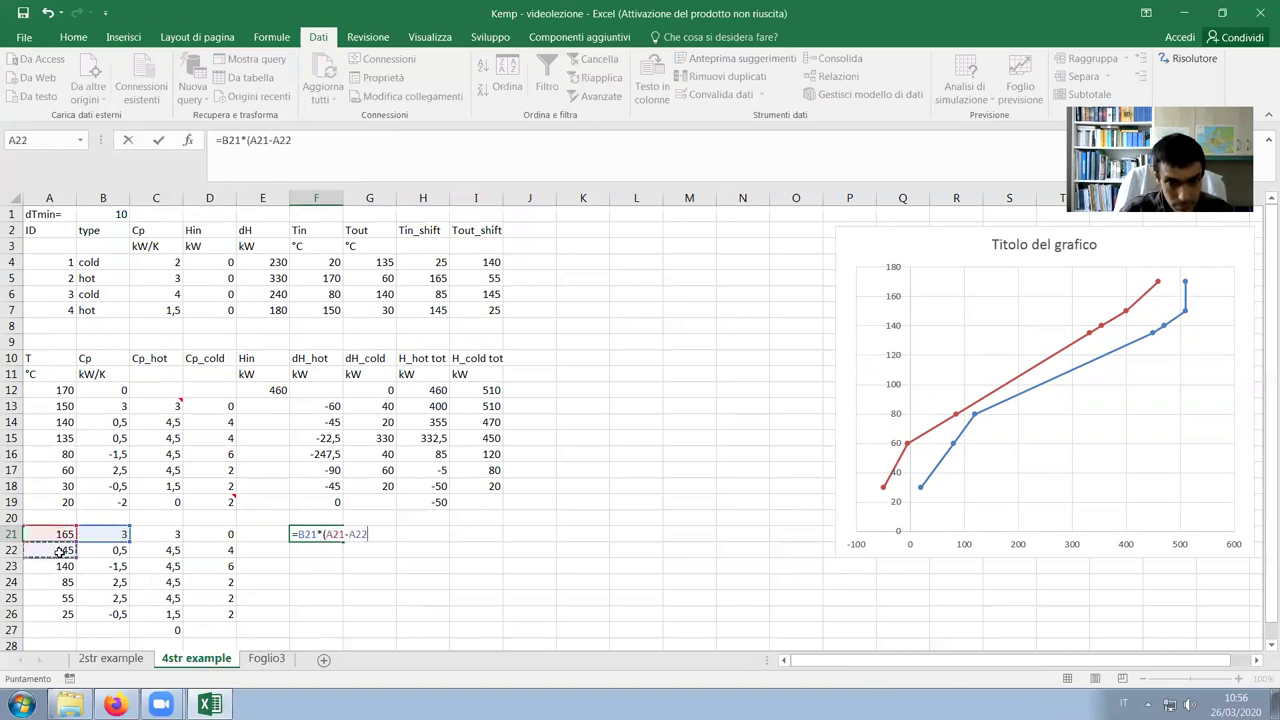
pyautogui.write(')')
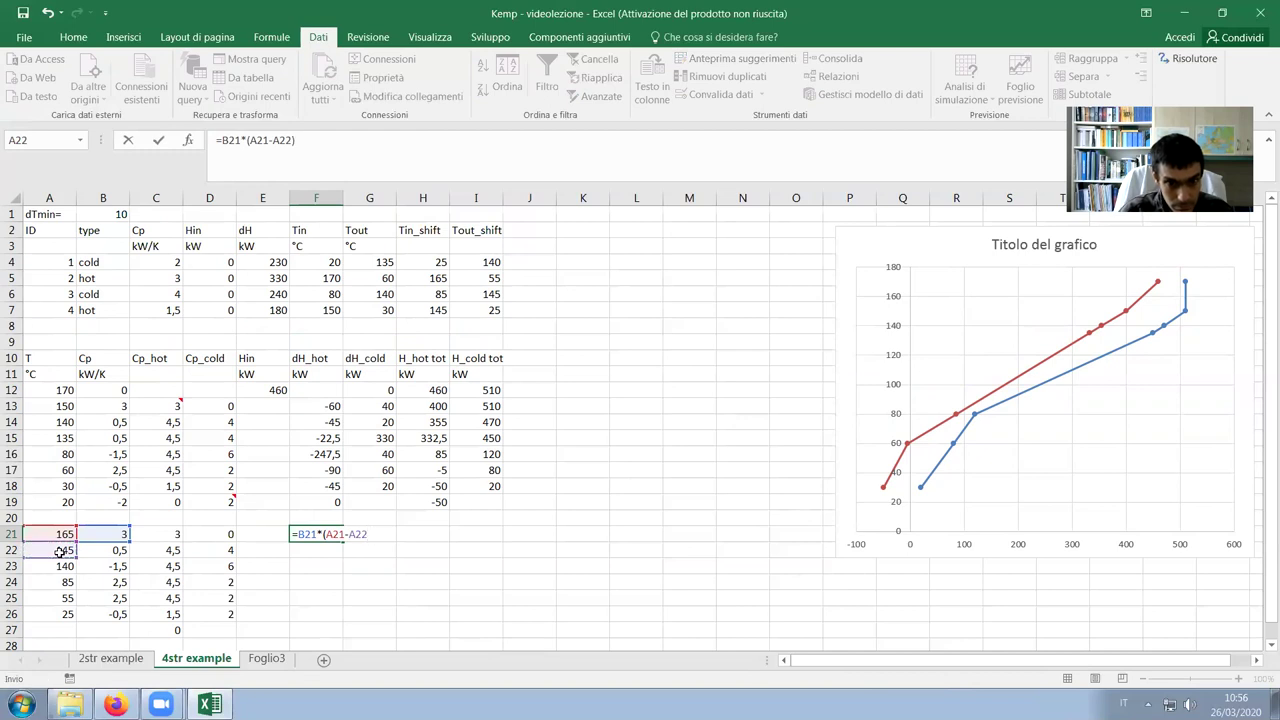
pyautogui.press('Return')
pyautogui.scroll(-1, 257, 528)
pyautogui.click(338, 488)
pyautogui.moveTo(343, 494); pyautogui.dragTo(340, 568)
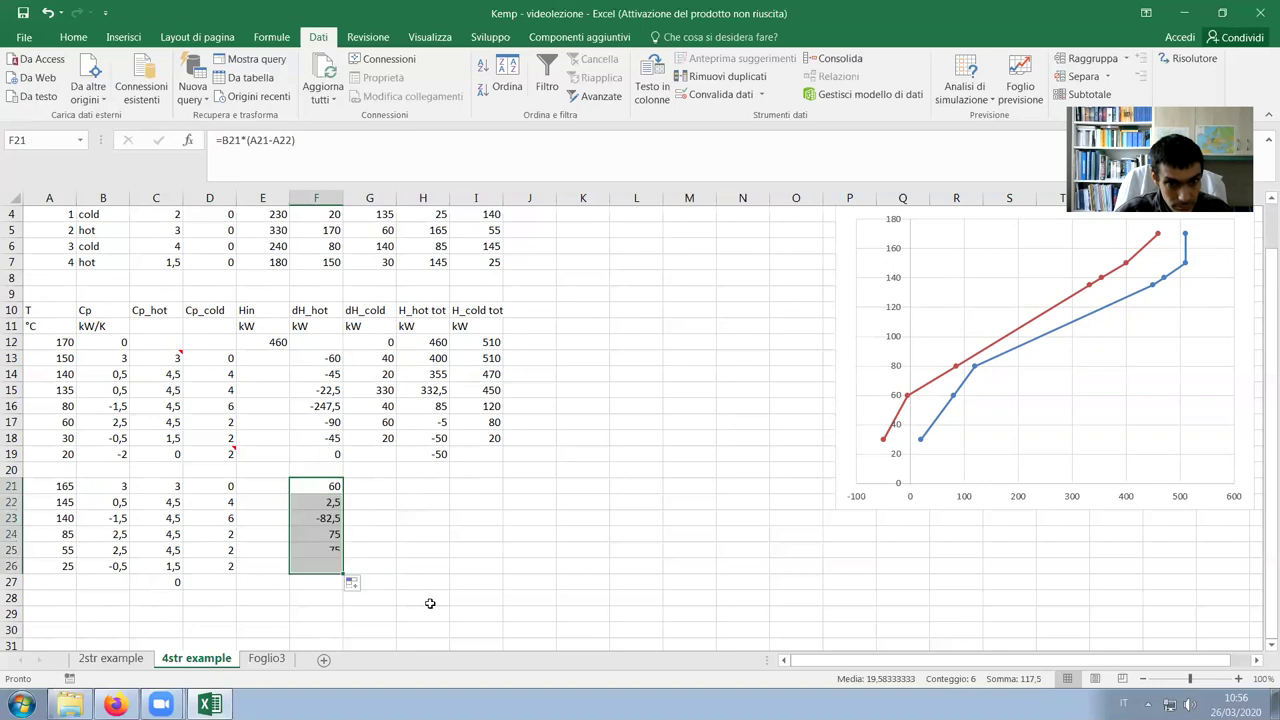
pyautogui.click(422, 598)
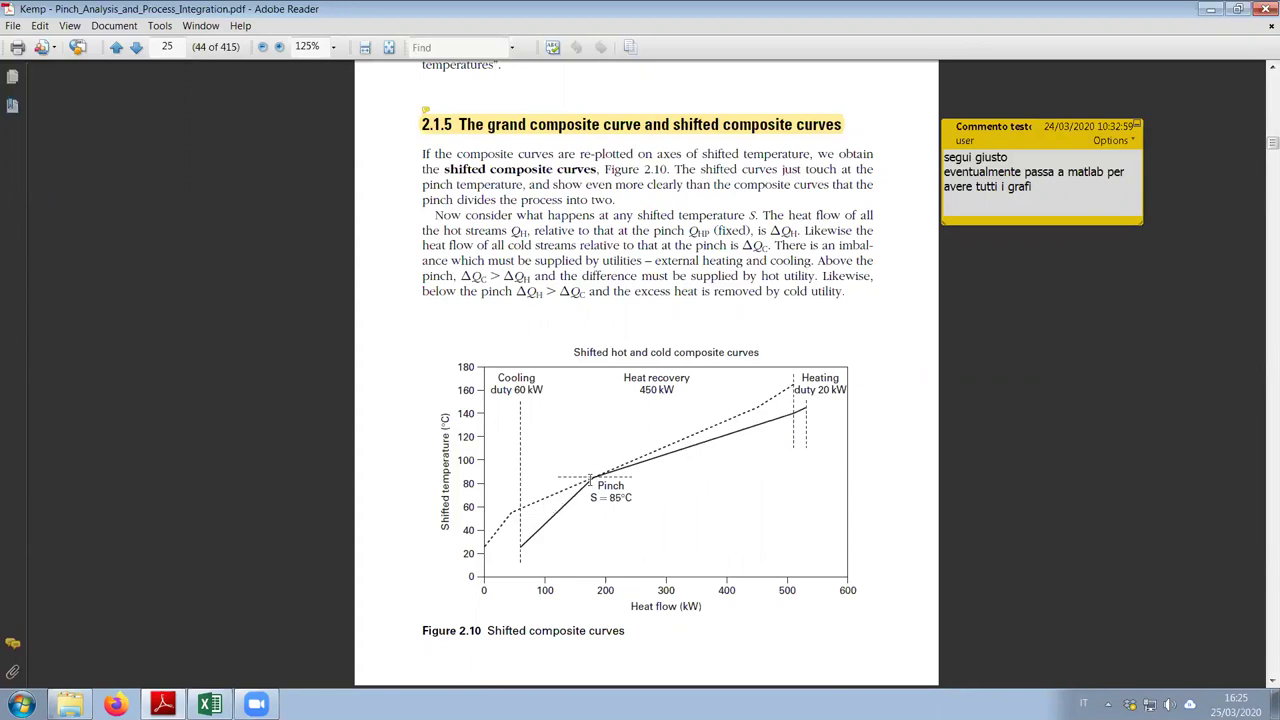
# Go back in Kemp's book to Figure 2.7 and Table 2.3 and examine the four-stream problem's temperature intervals and heat loads
pyautogui.scroll(10, 750, 485)
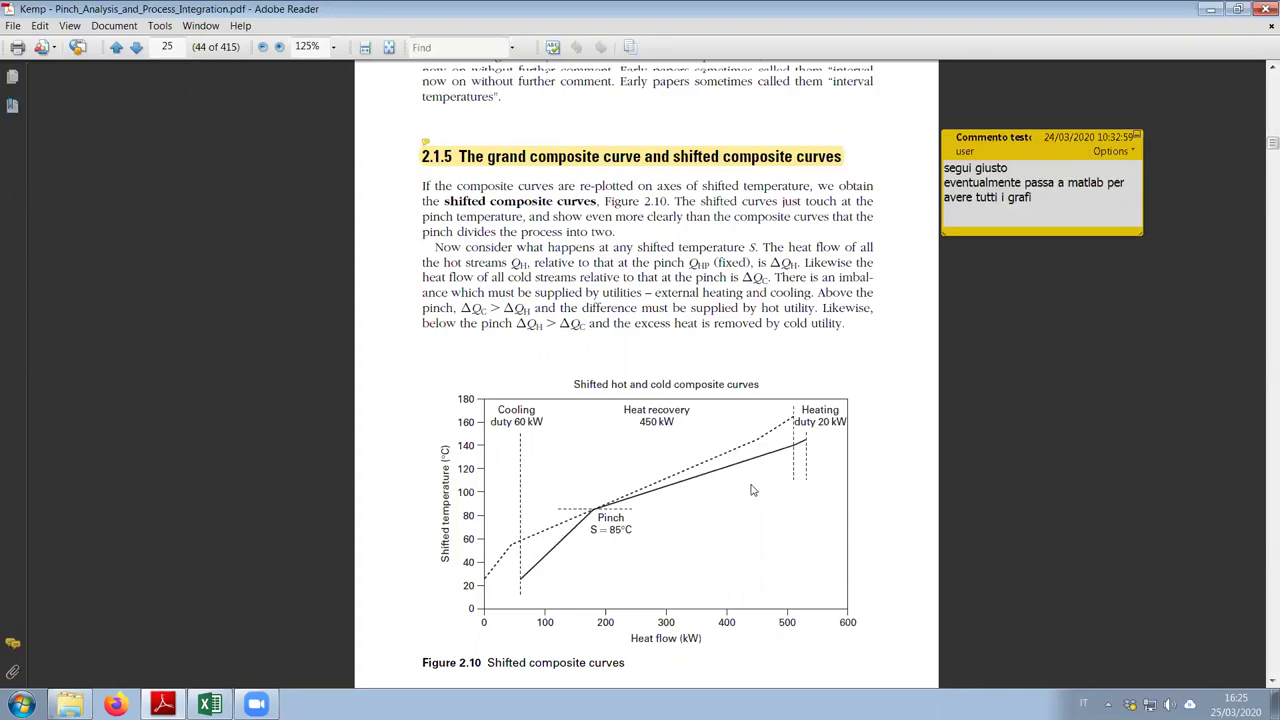
pyautogui.scroll(15, 750, 483)
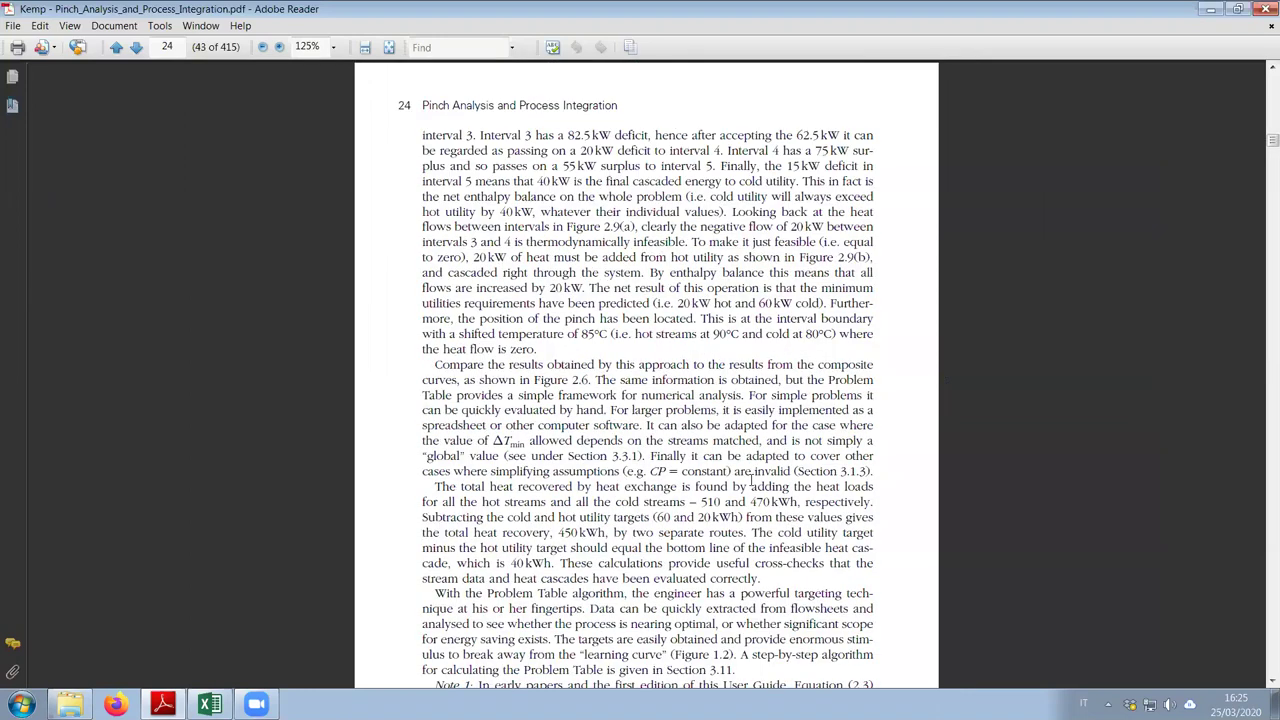
pyautogui.scroll(15, 750, 480)
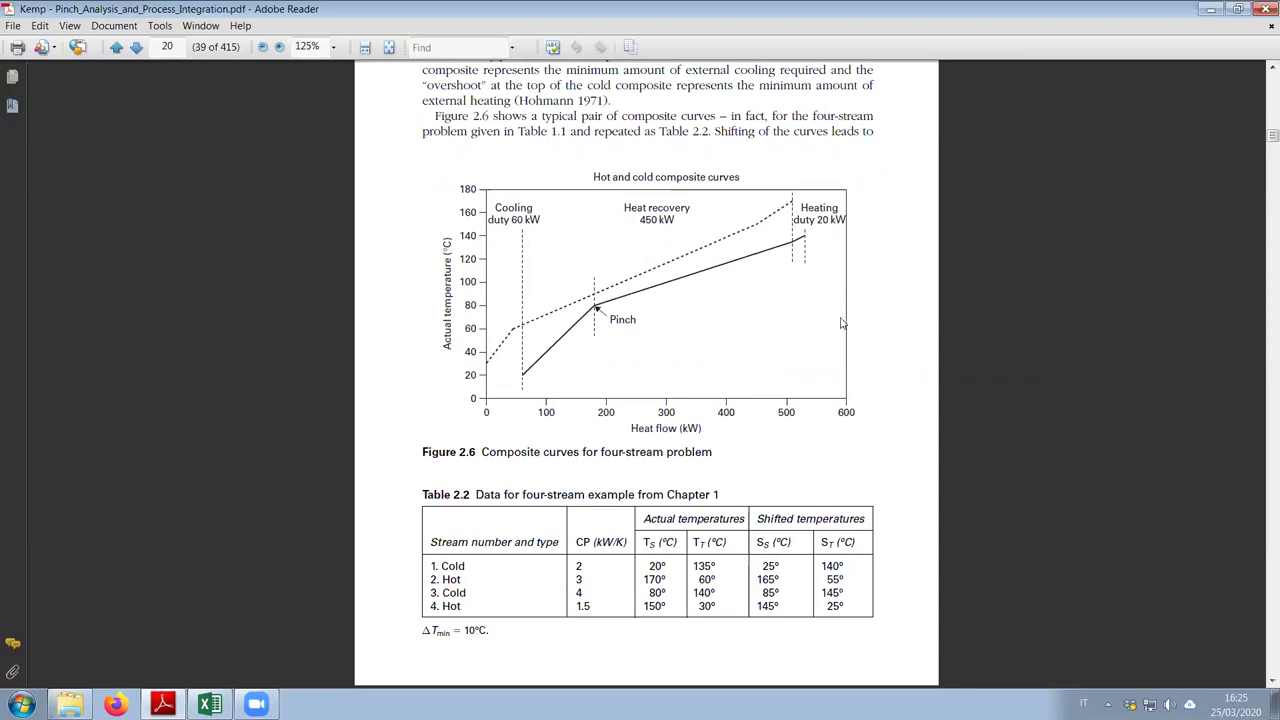
pyautogui.scroll(-15, 850, 358)
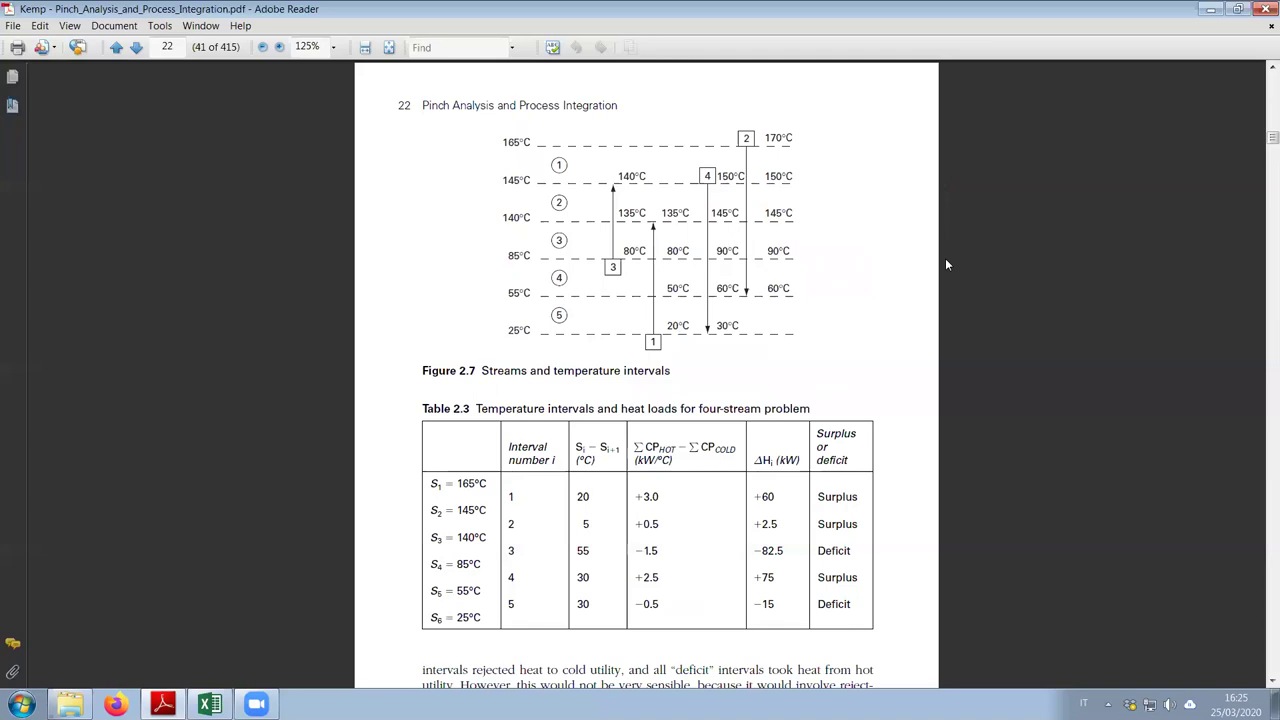
pyautogui.scroll(-1, 946, 263)
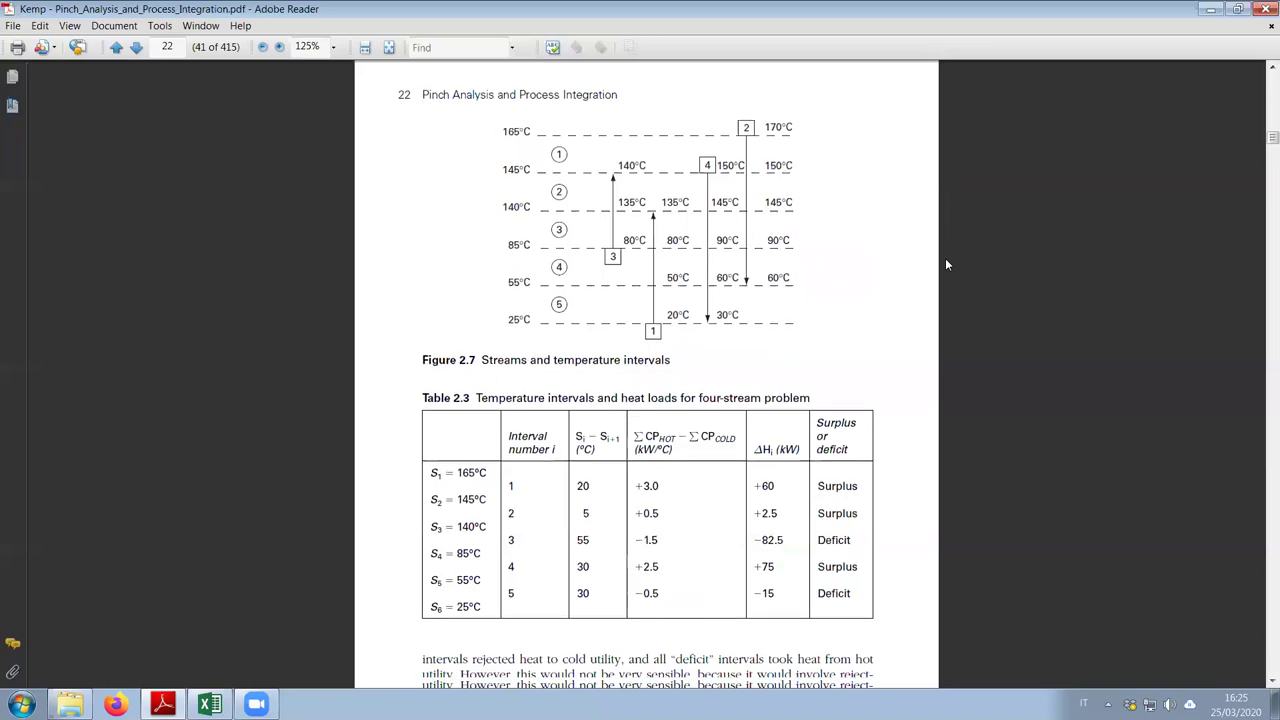
pyautogui.moveTo(558, 160); pyautogui.dragTo(662, 150)
pyautogui.click(662, 150)
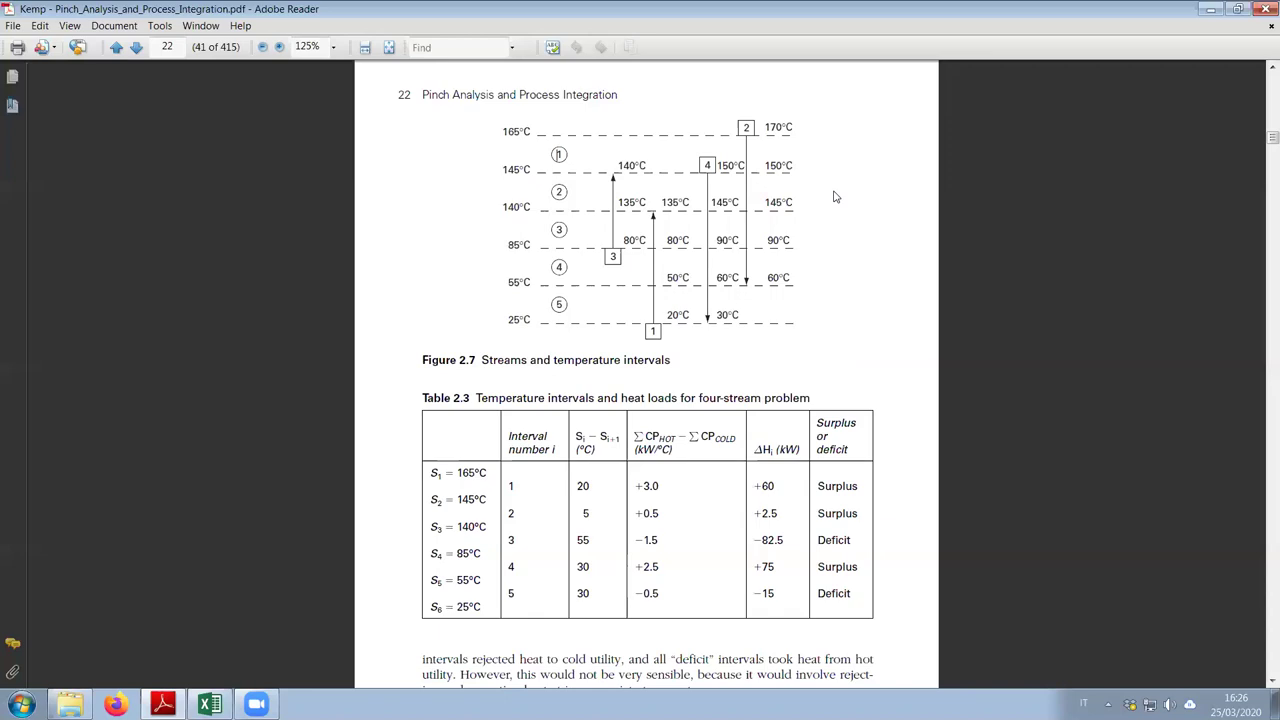
pyautogui.moveTo(492, 500); pyautogui.dragTo(491, 499)
pyautogui.click(493, 502)
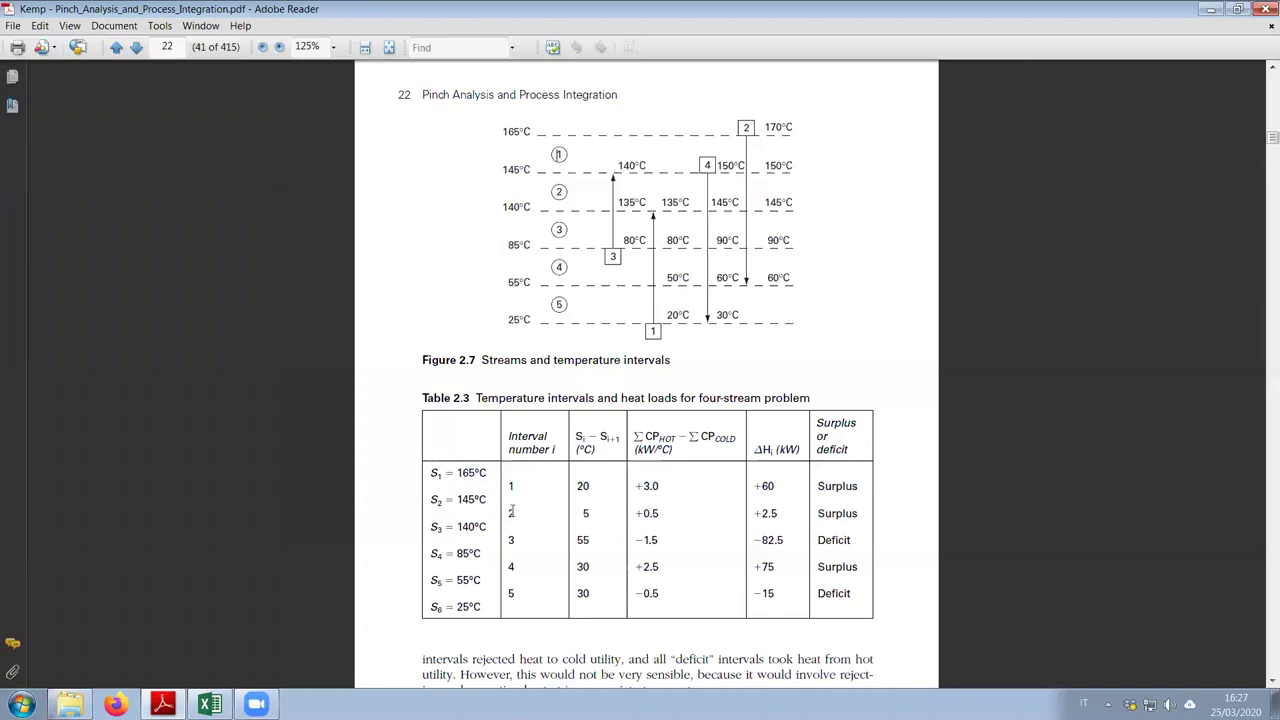